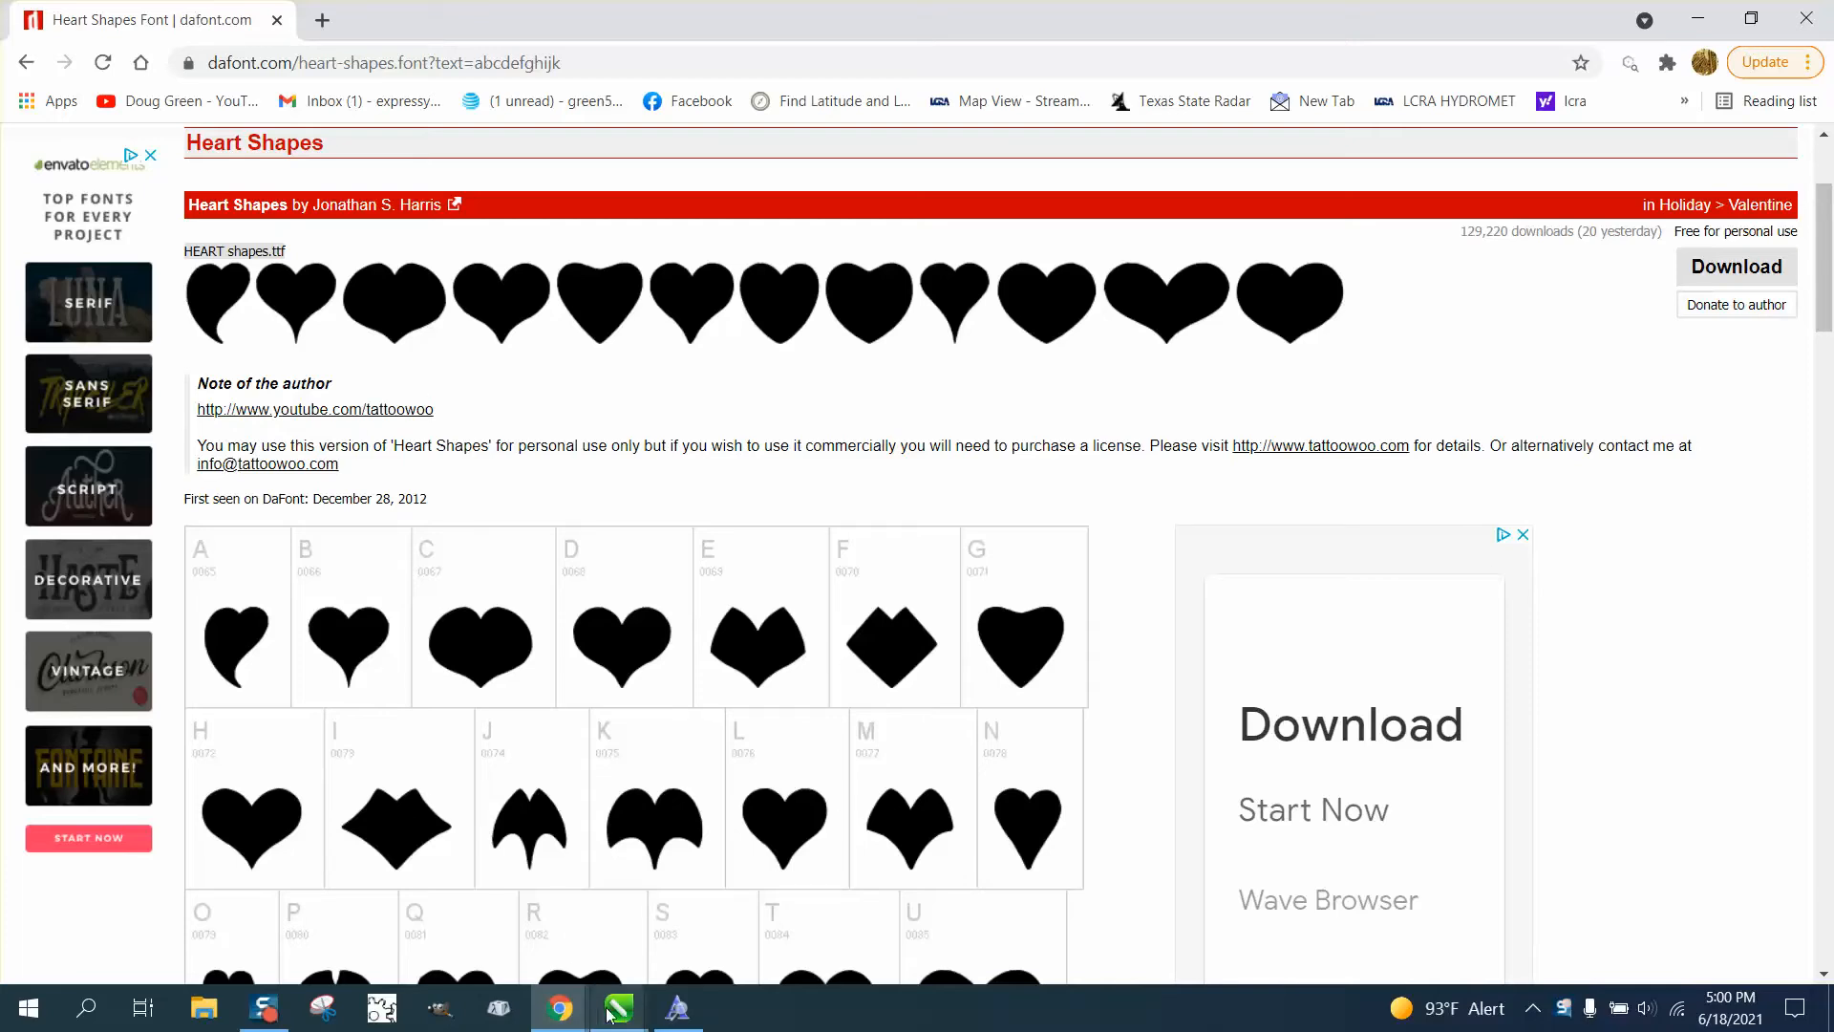
# Step: Switch to CorelDRAW with the Untitled-5 drawing open
pyautogui.moveTo(609, 1014)
pyautogui.click(1054, 918)
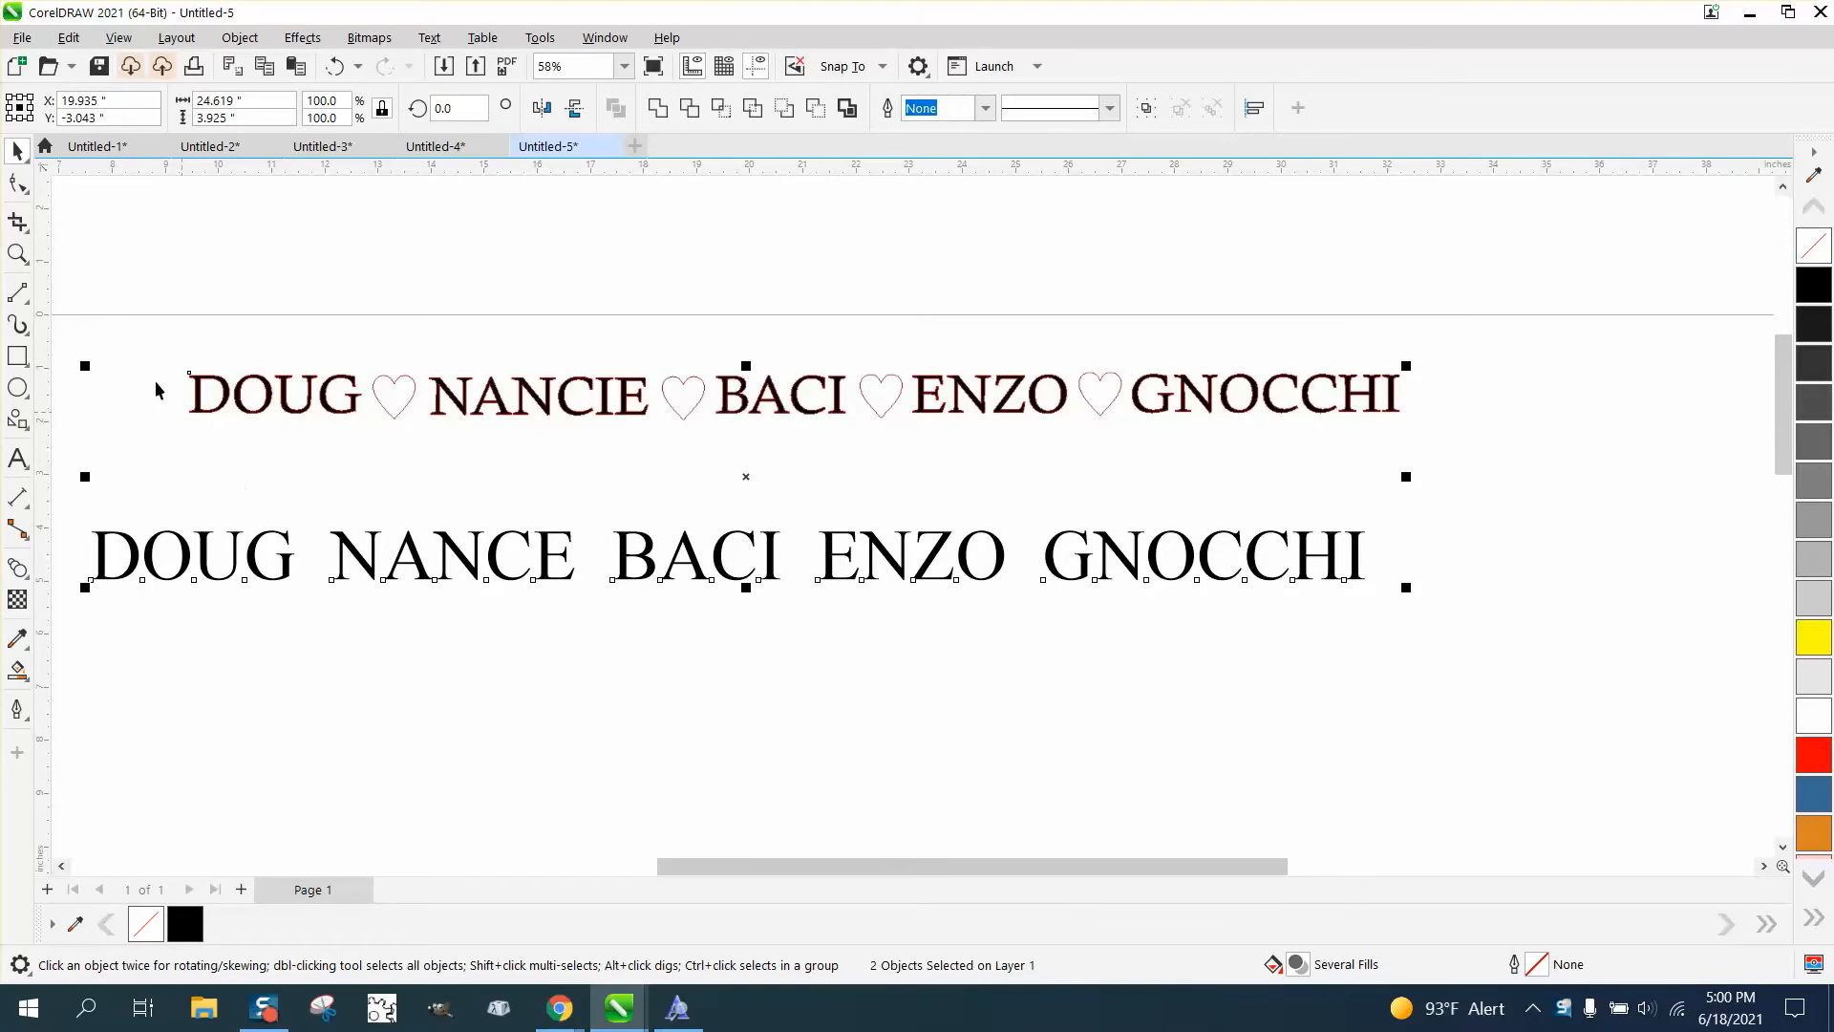
pyautogui.click(18, 457)
pyautogui.click(134, 666)
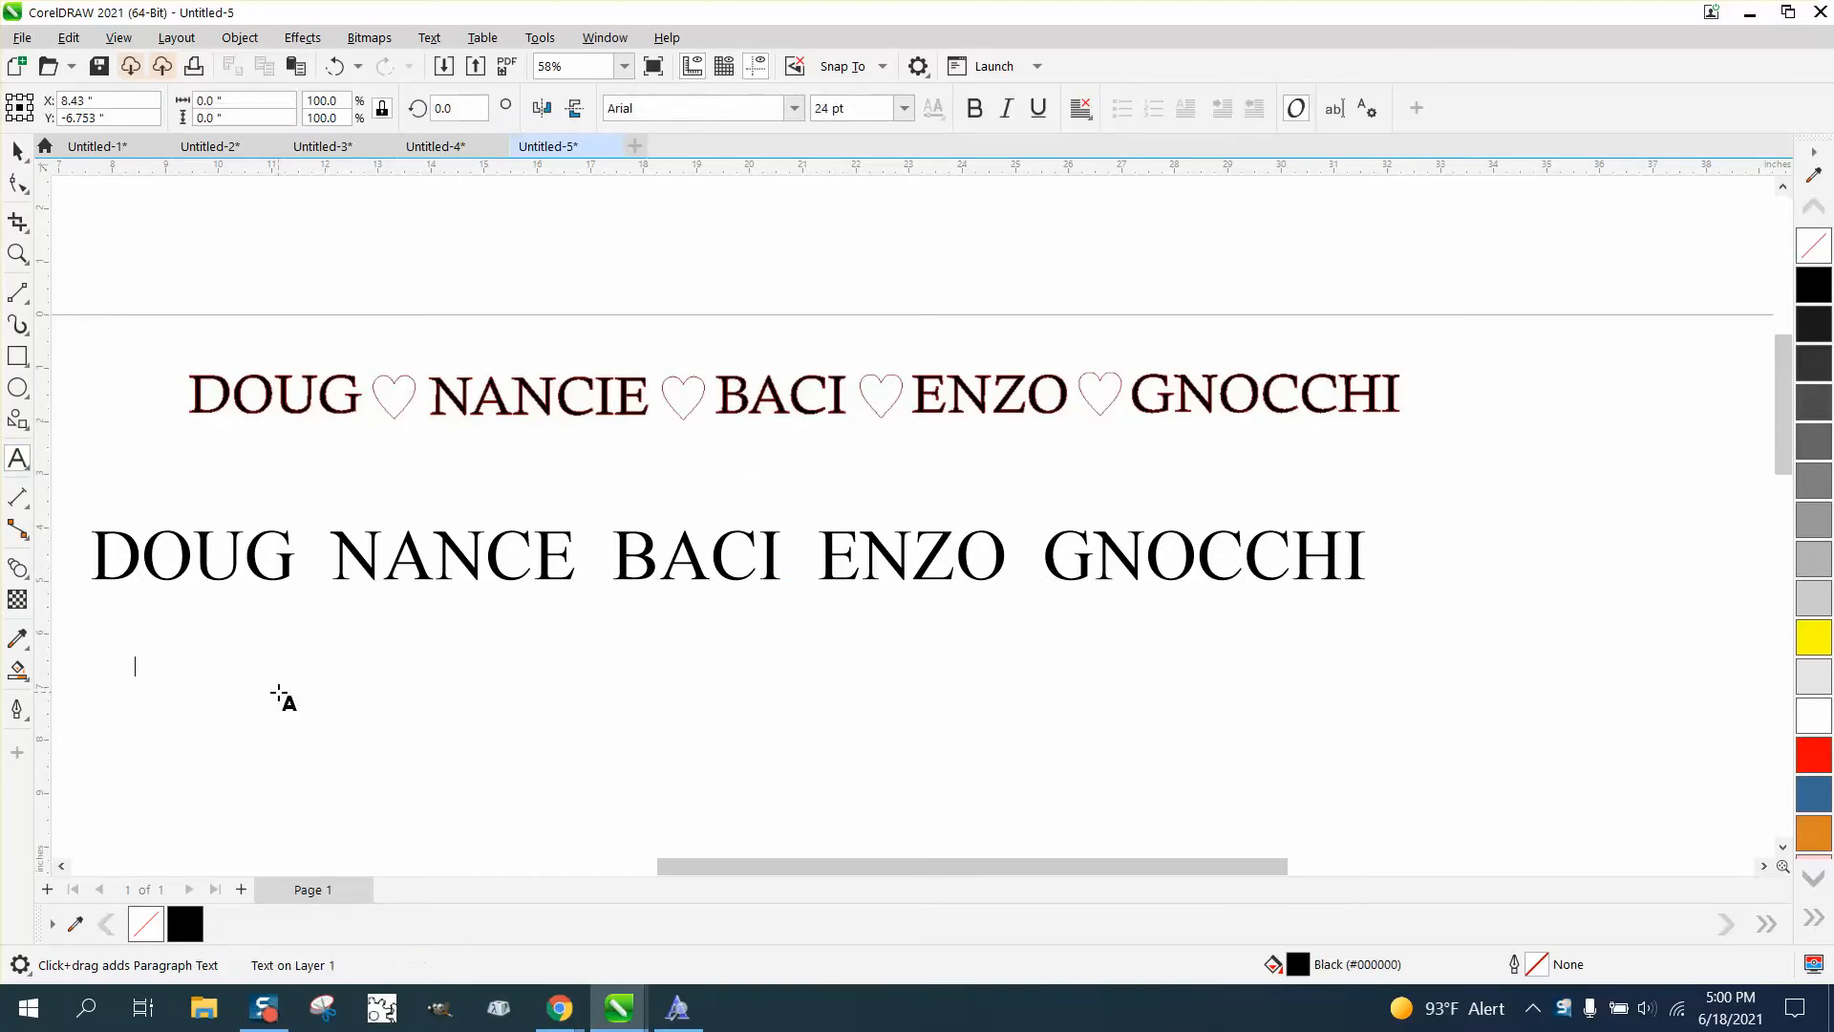
pyautogui.click(904, 108)
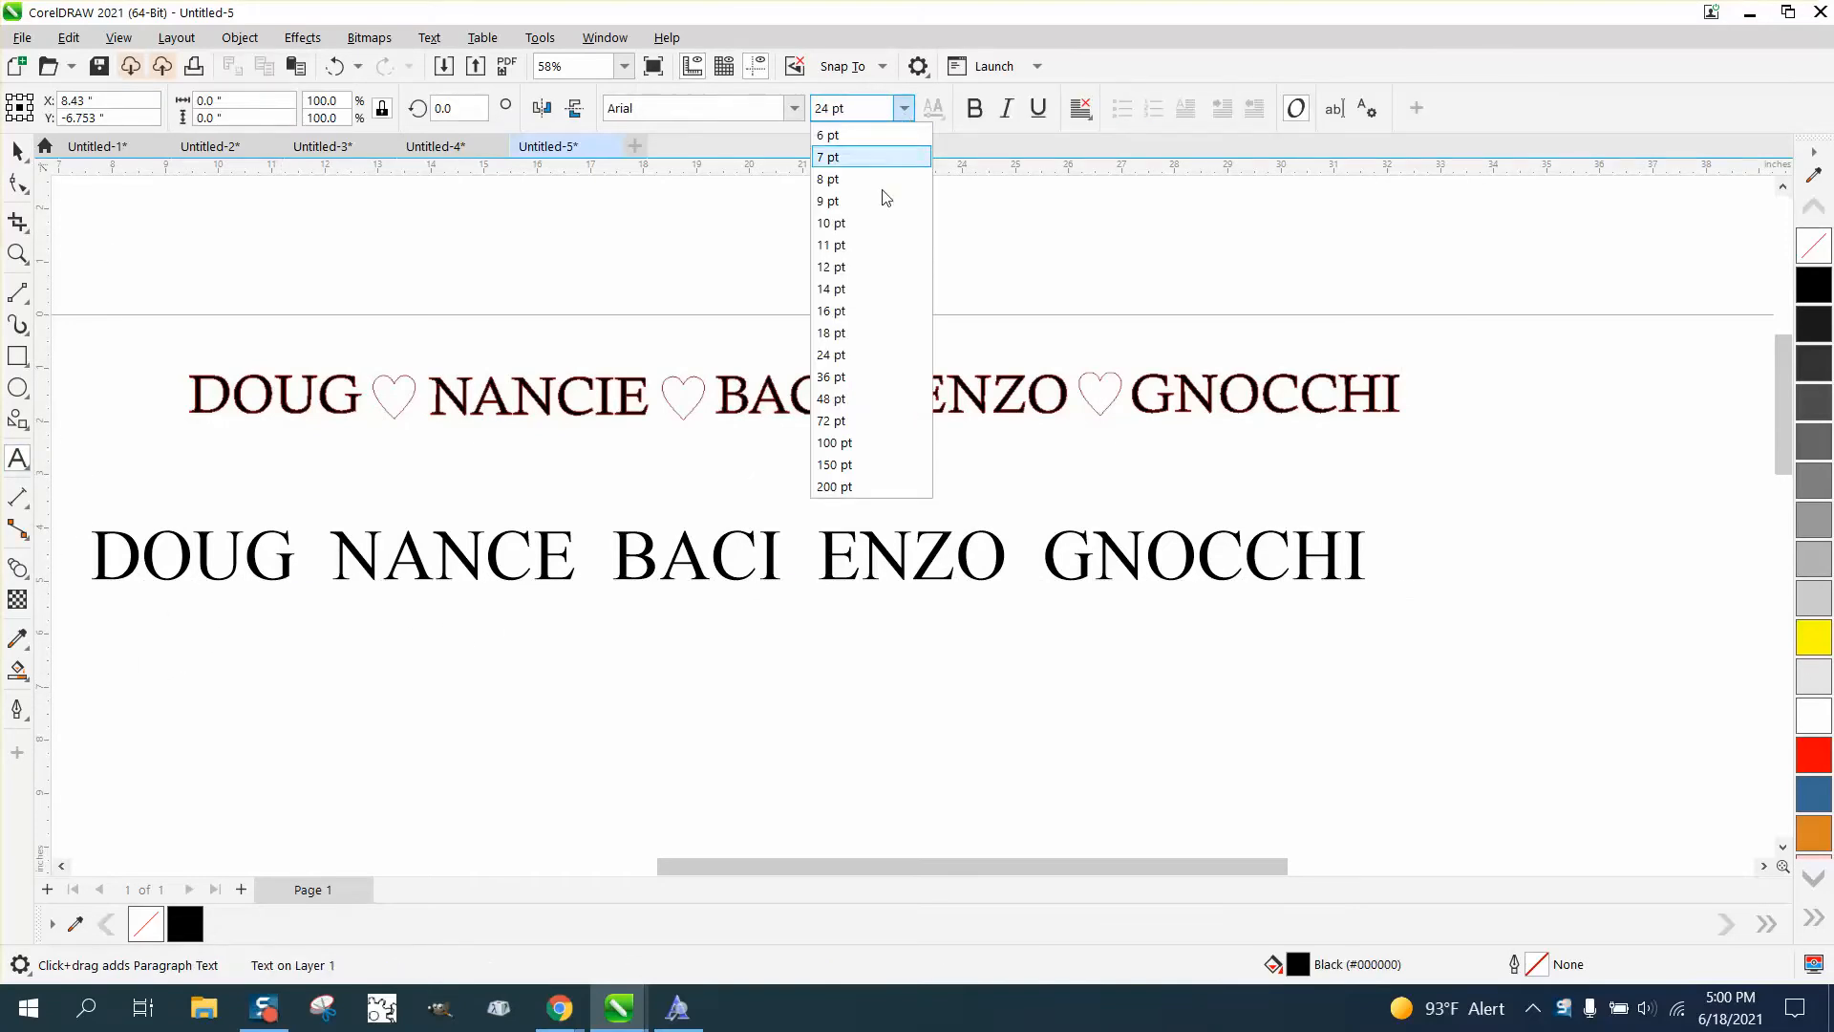
pyautogui.click(831, 442)
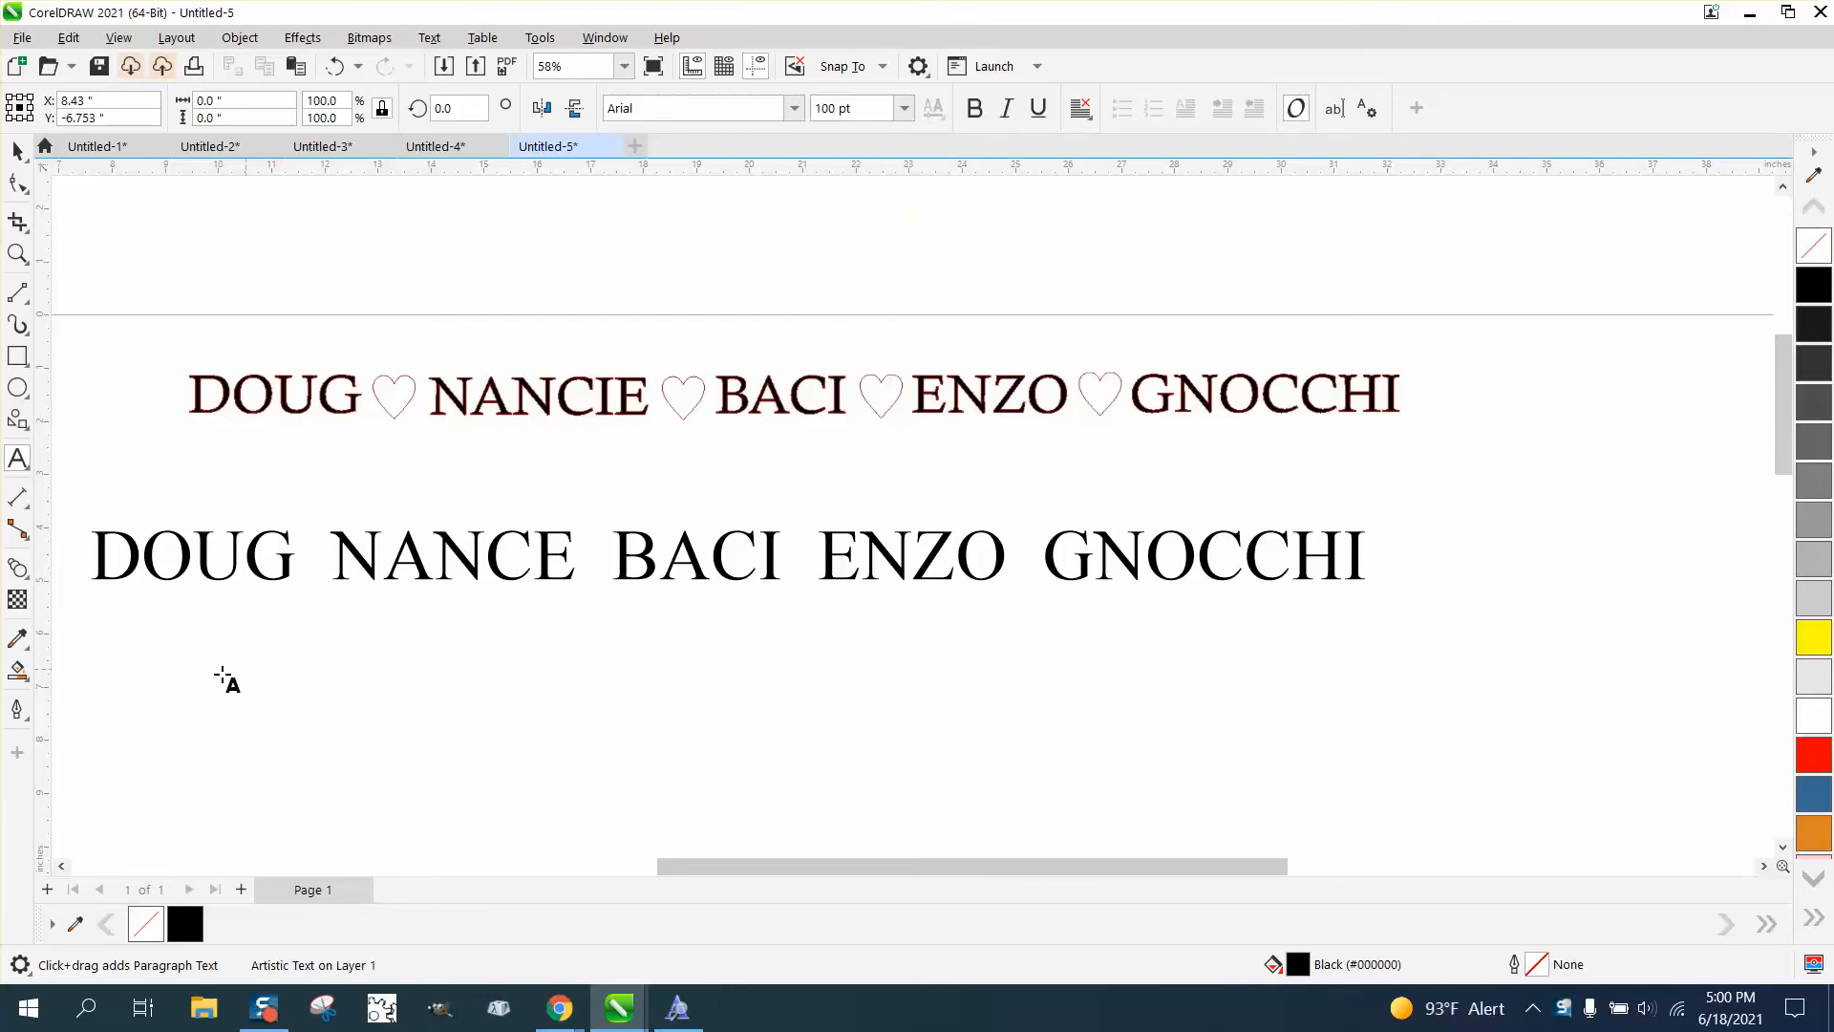
pyautogui.hotkey('ctrl', 'z')
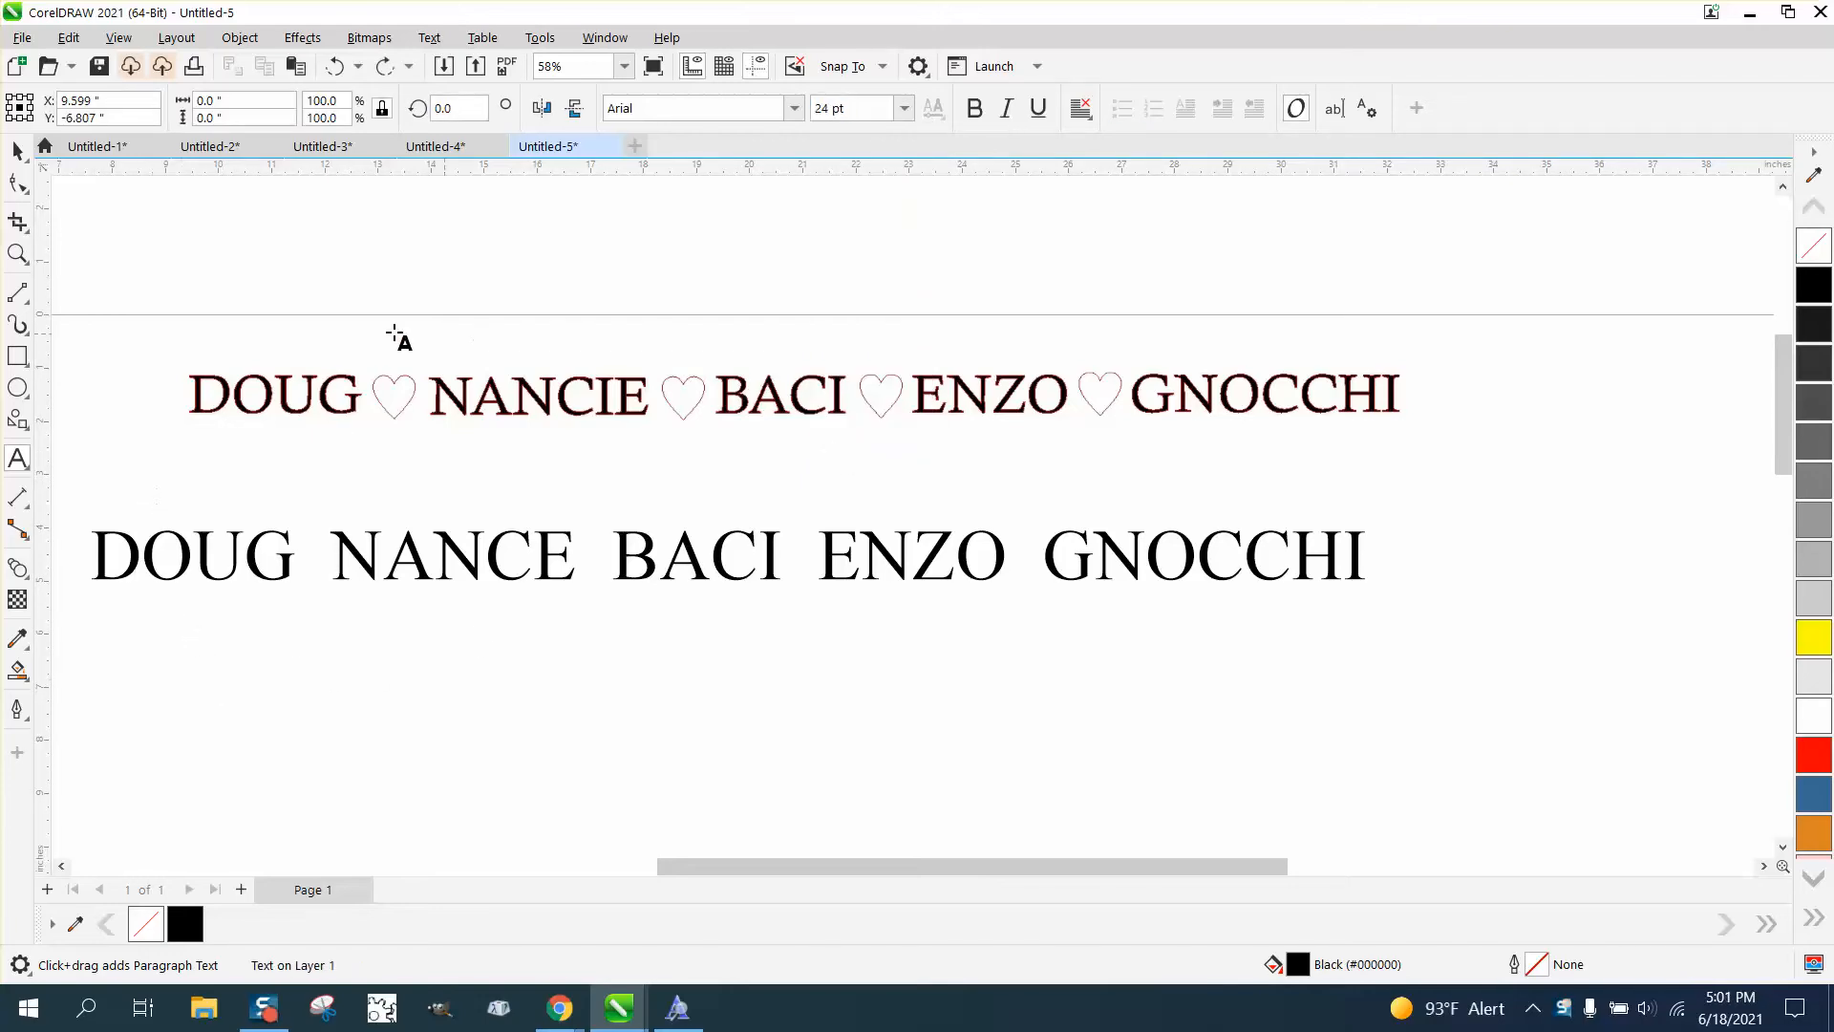
pyautogui.click(17, 151)
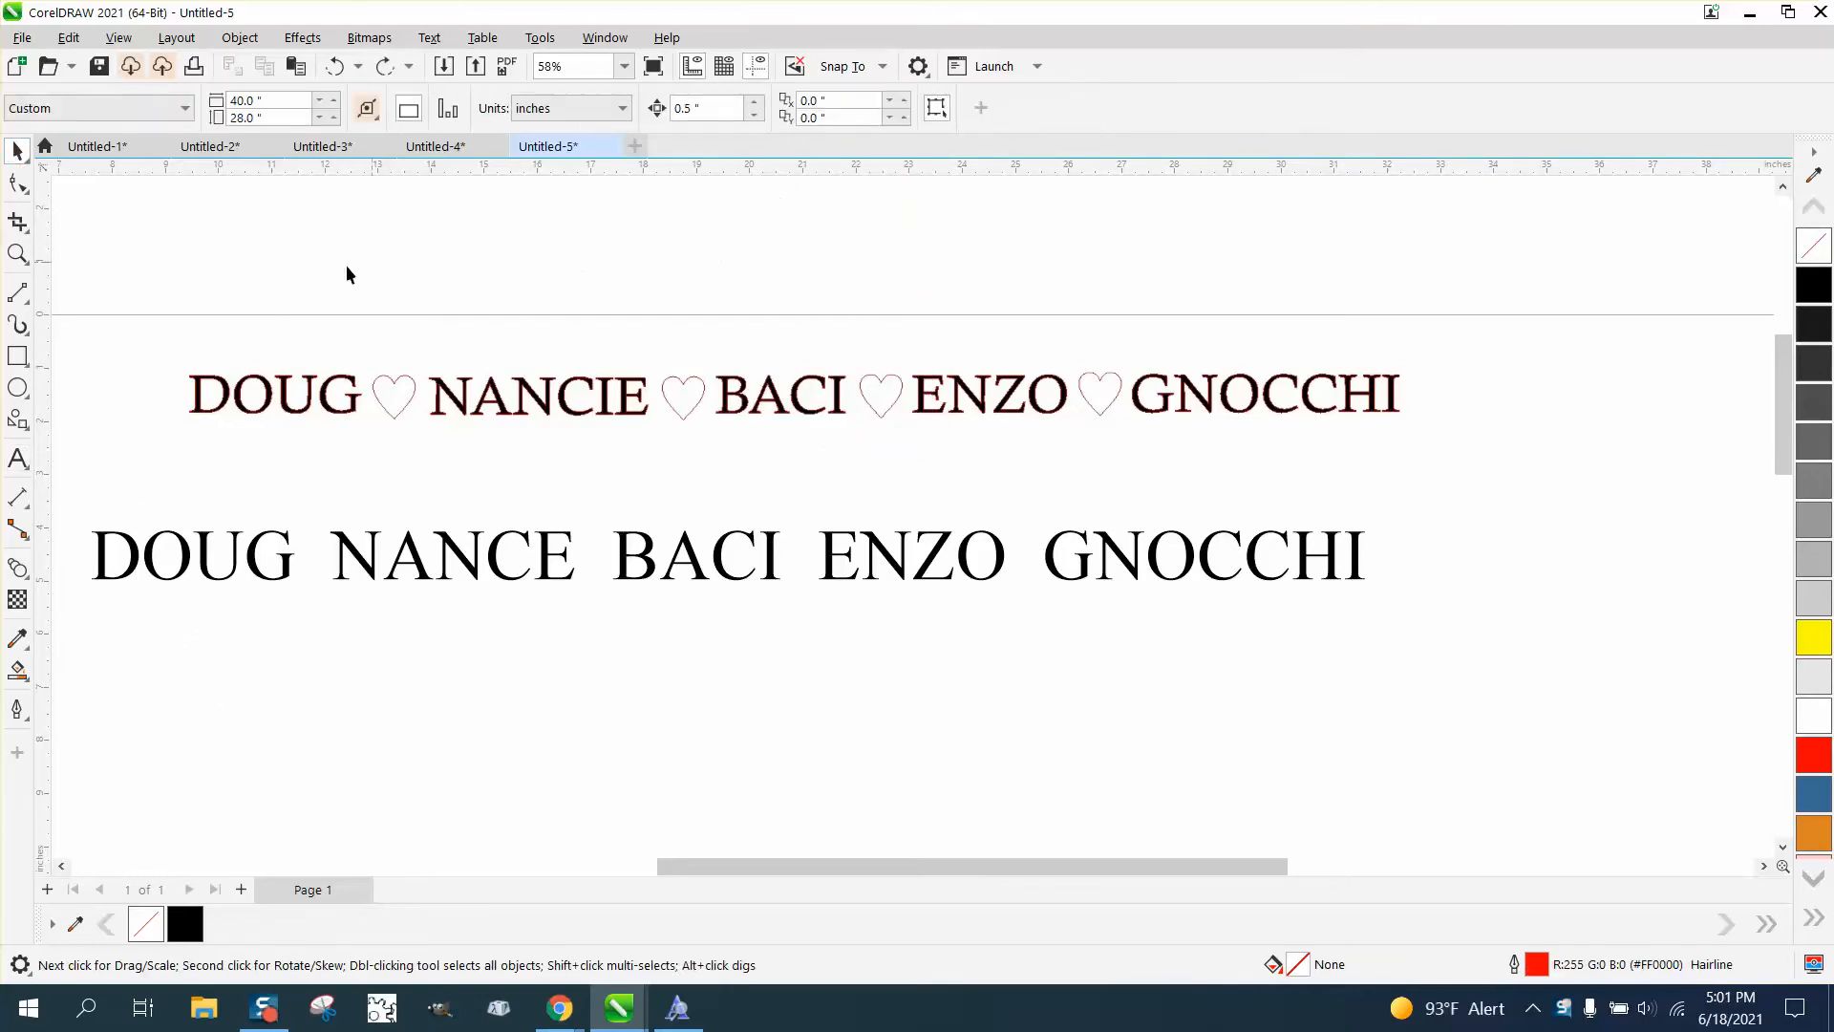
# Step: Set the document's default text size to 100 pt for both Artistic Text and Paragraph Text
pyautogui.click(18, 458)
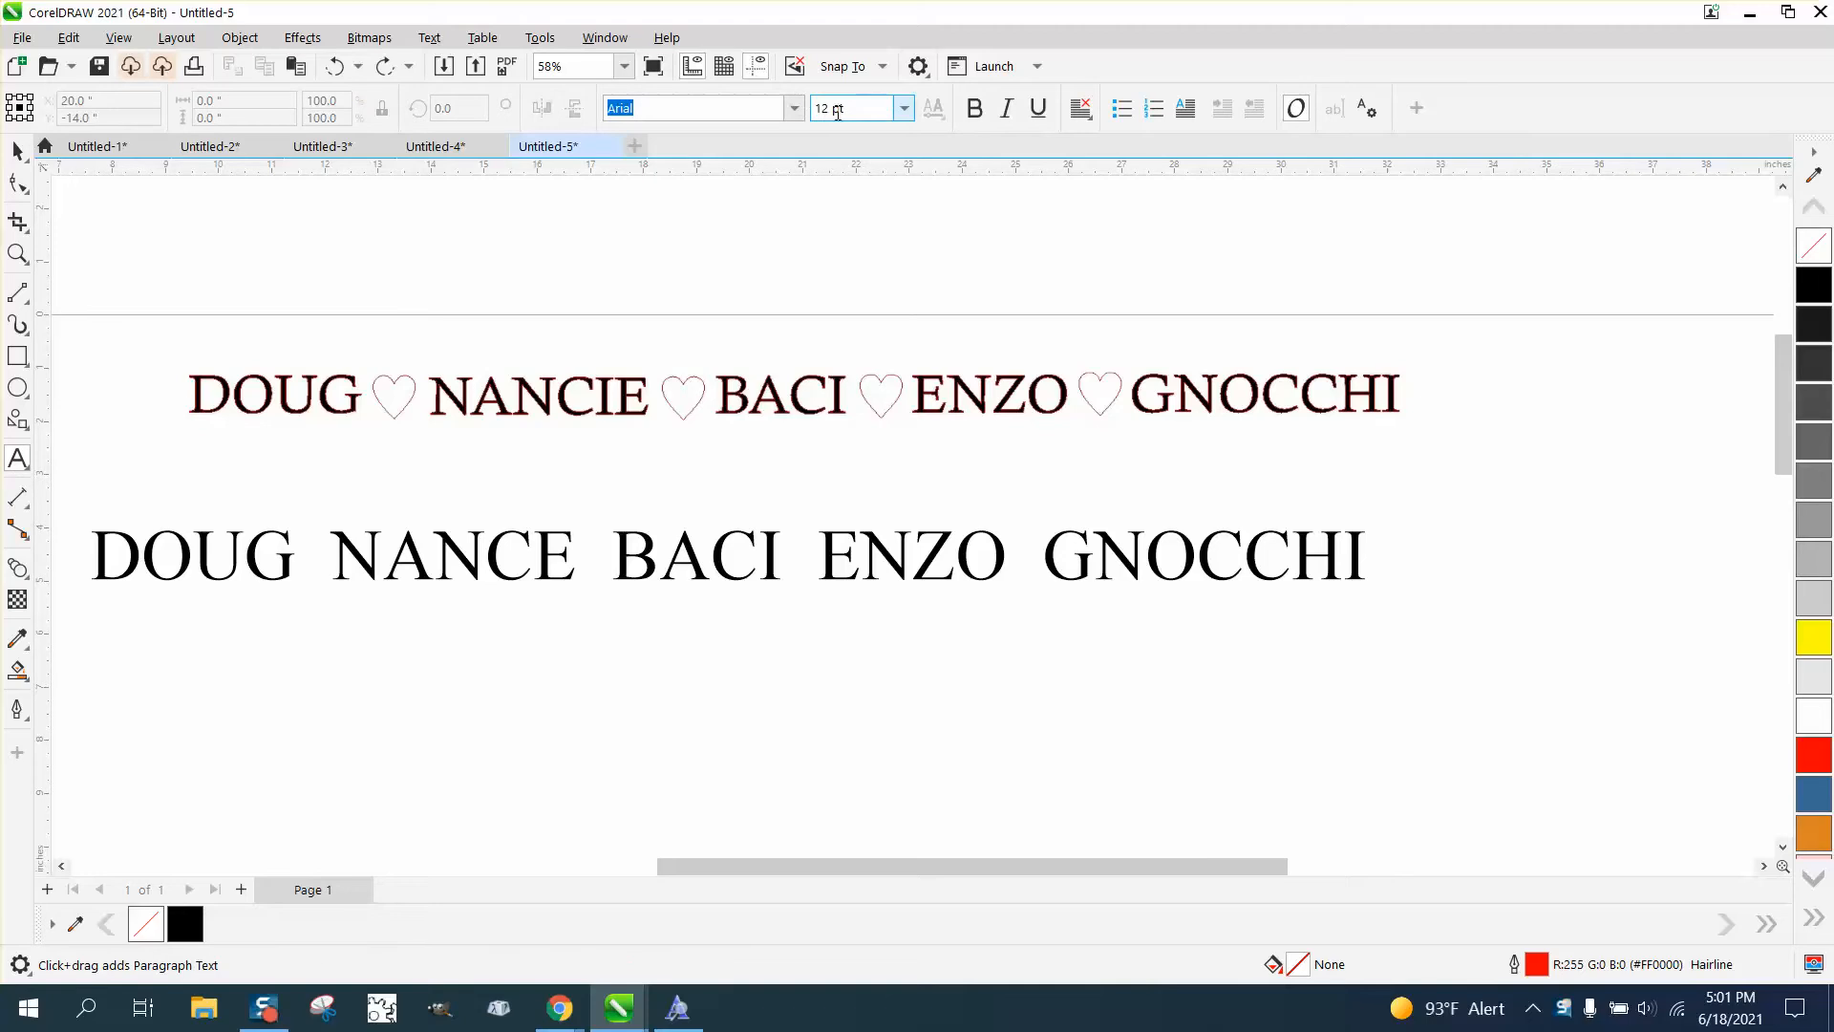
pyautogui.click(903, 119)
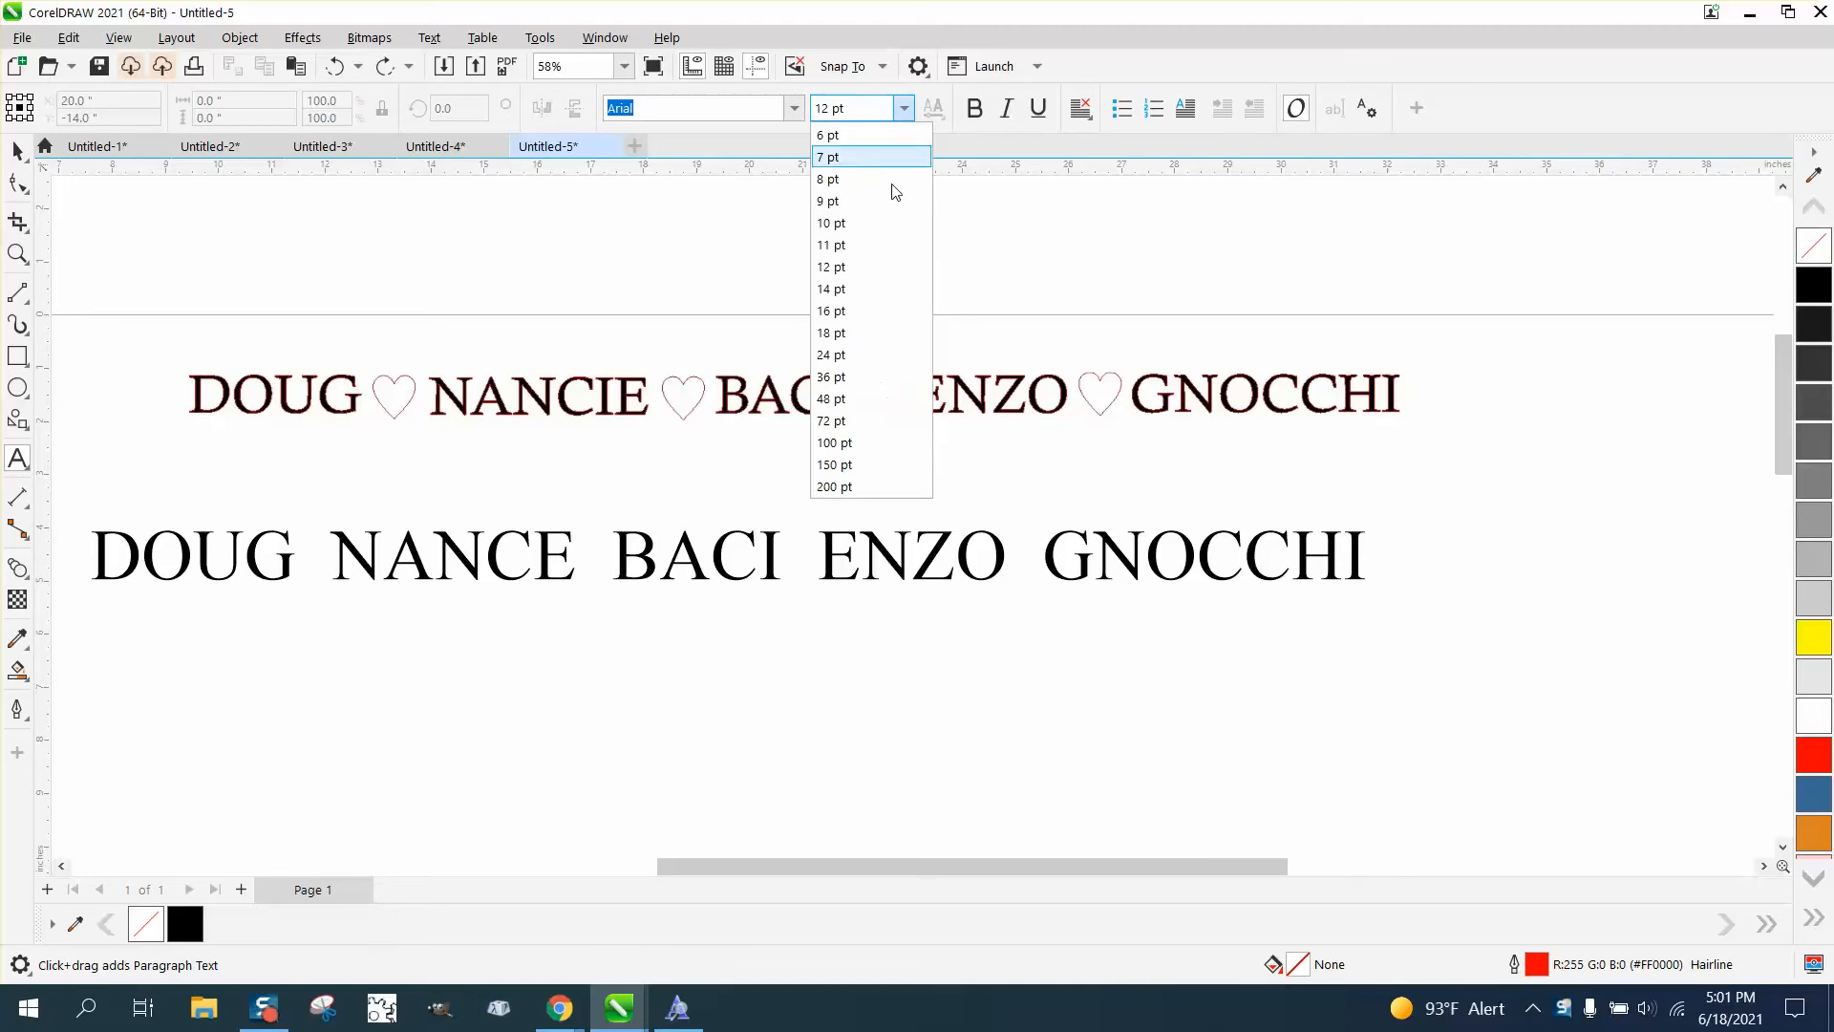
pyautogui.click(860, 455)
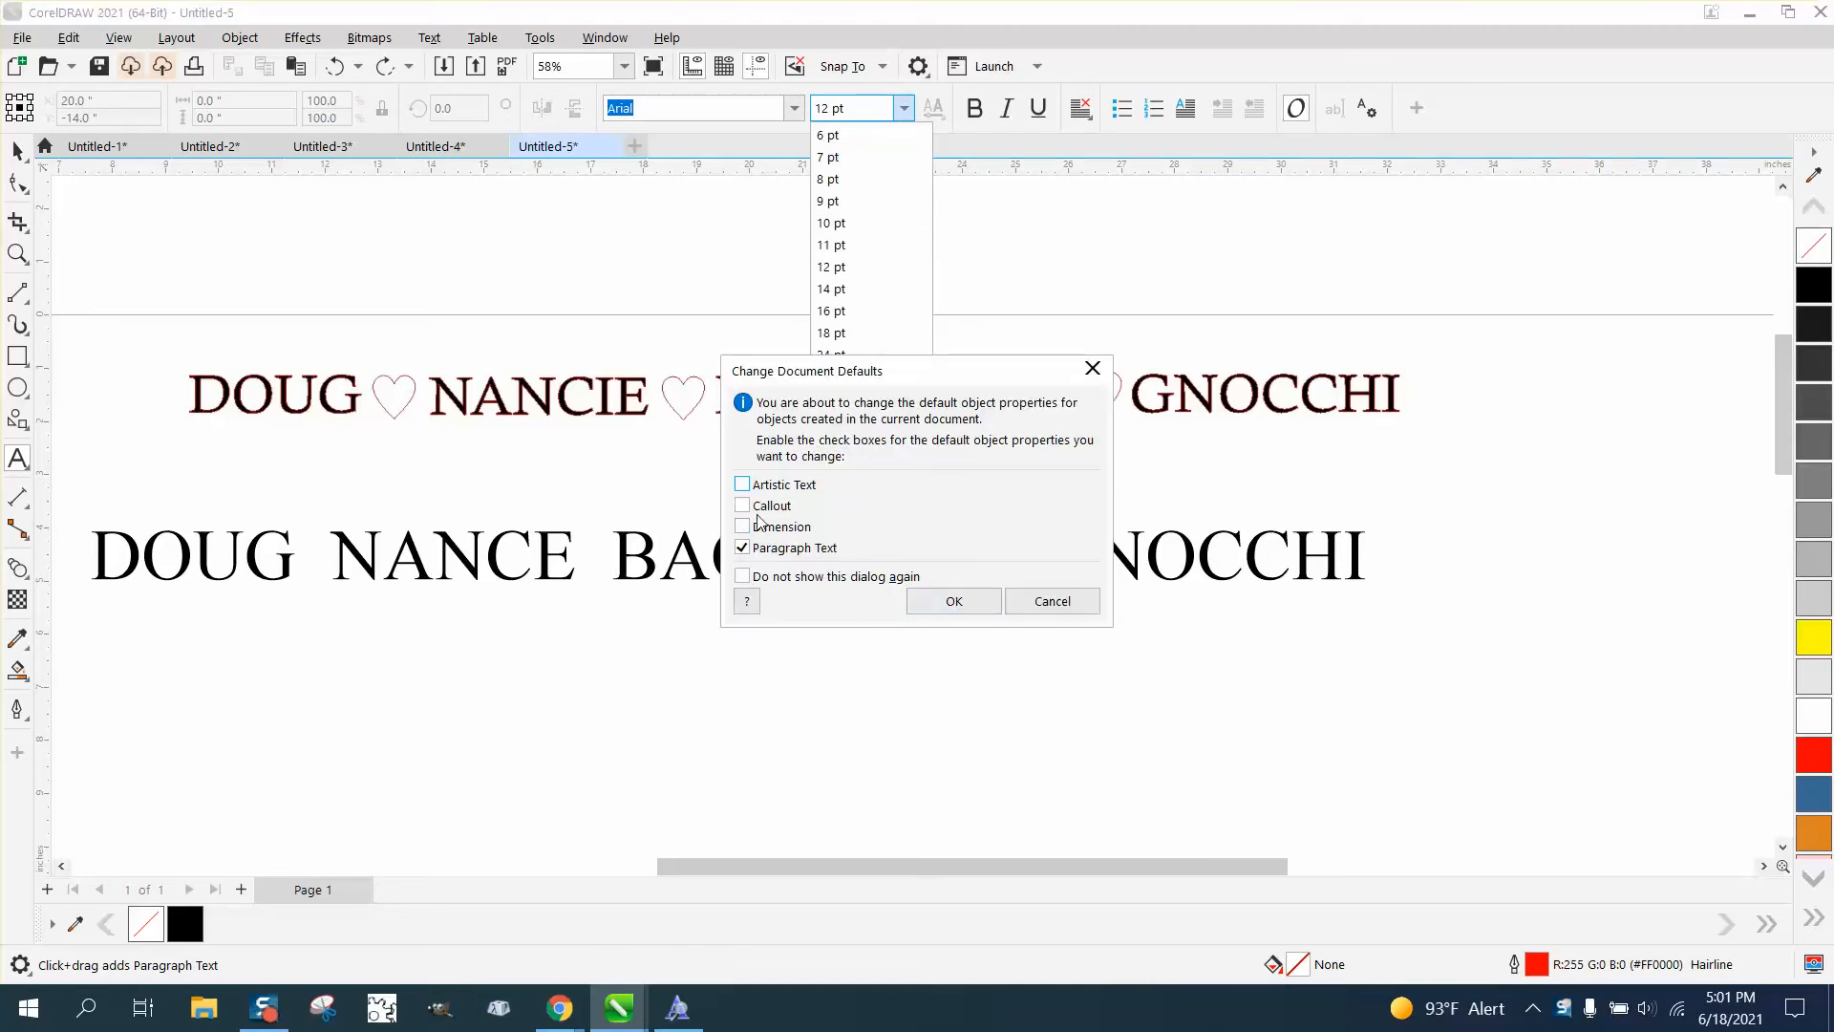
pyautogui.click(742, 485)
pyautogui.click(951, 600)
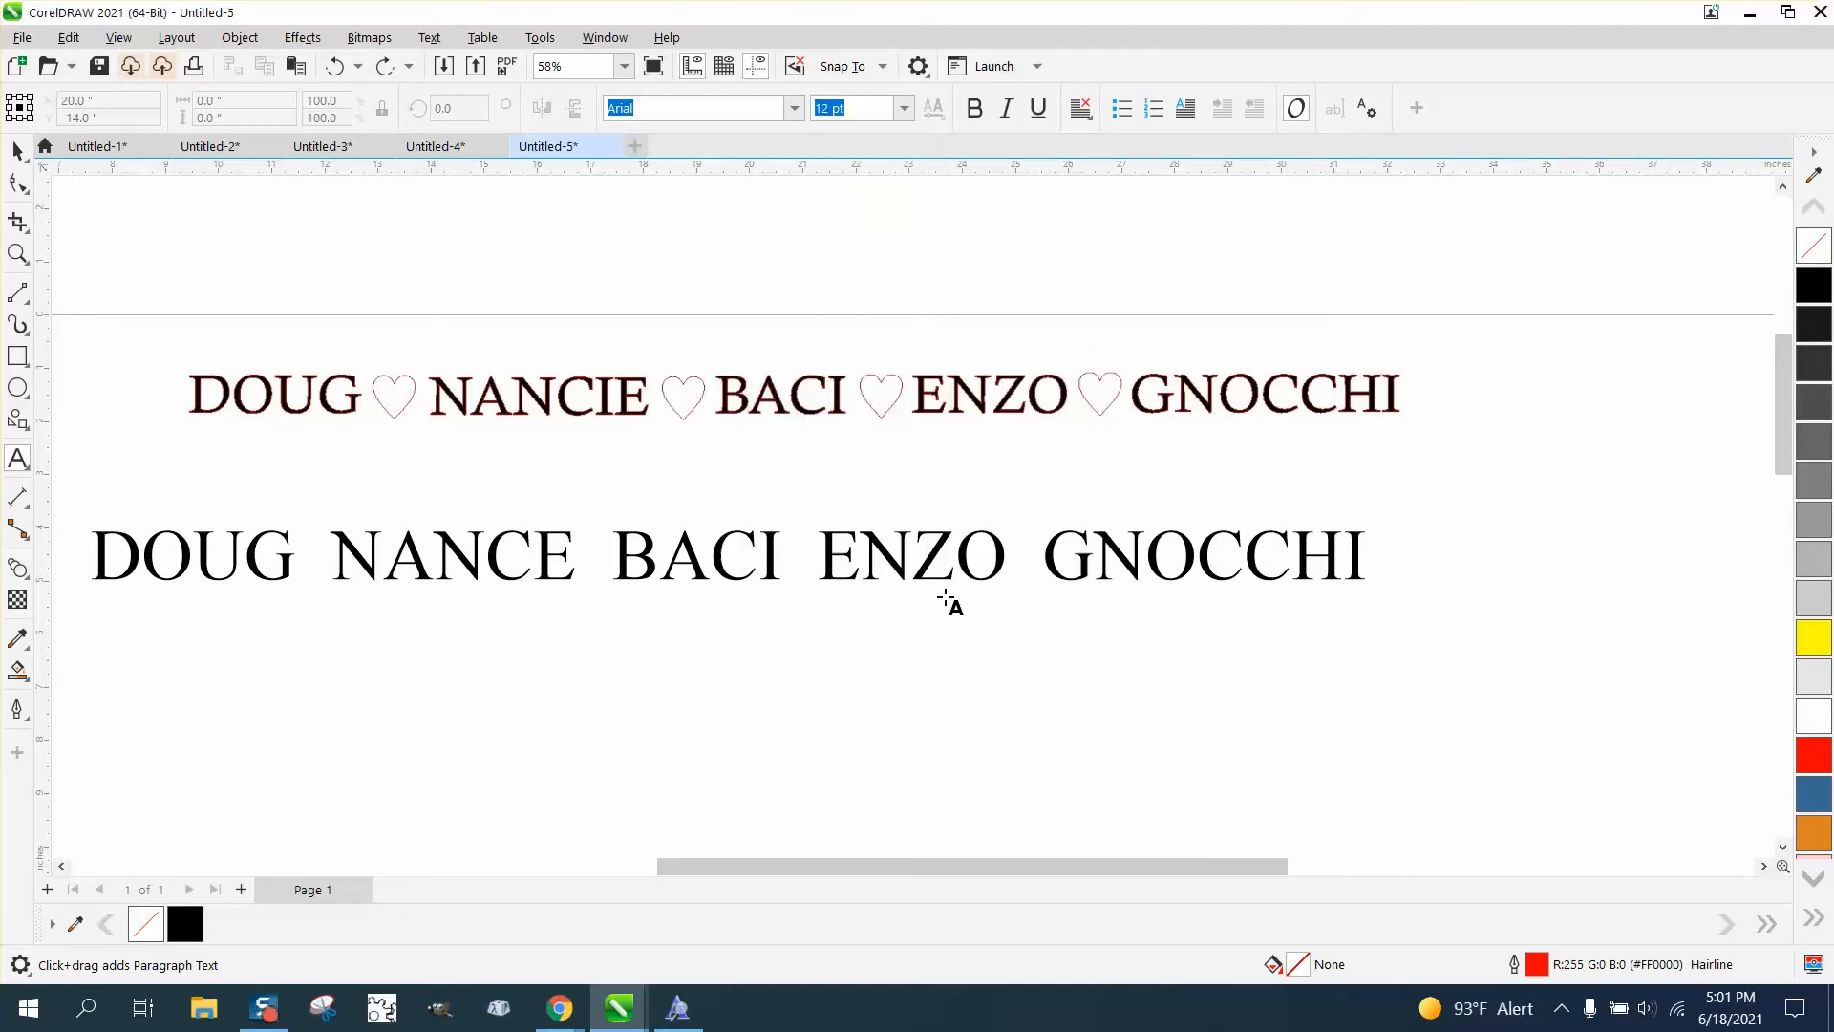
# Step: Add an artistic text line below the existing text with the same five uppercase names, separating each pair with a spaced letter H
pyautogui.click(361, 696)
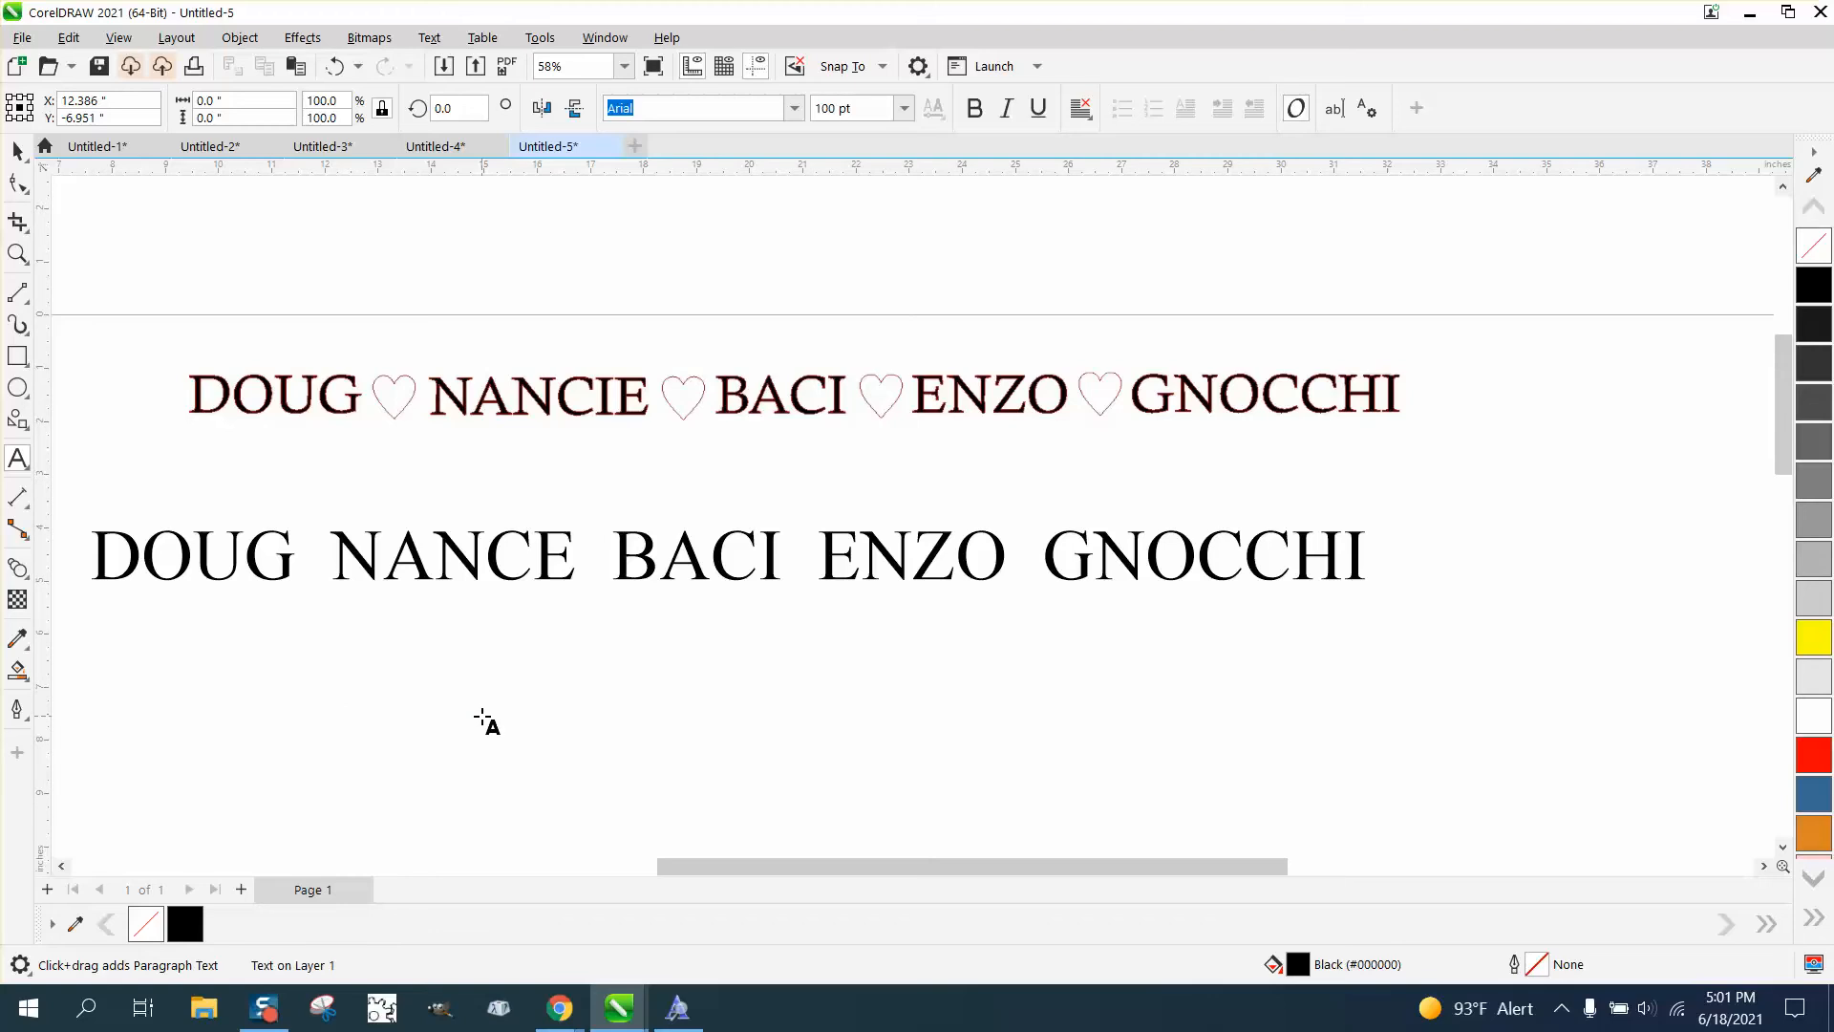
pyautogui.write('DOUG')
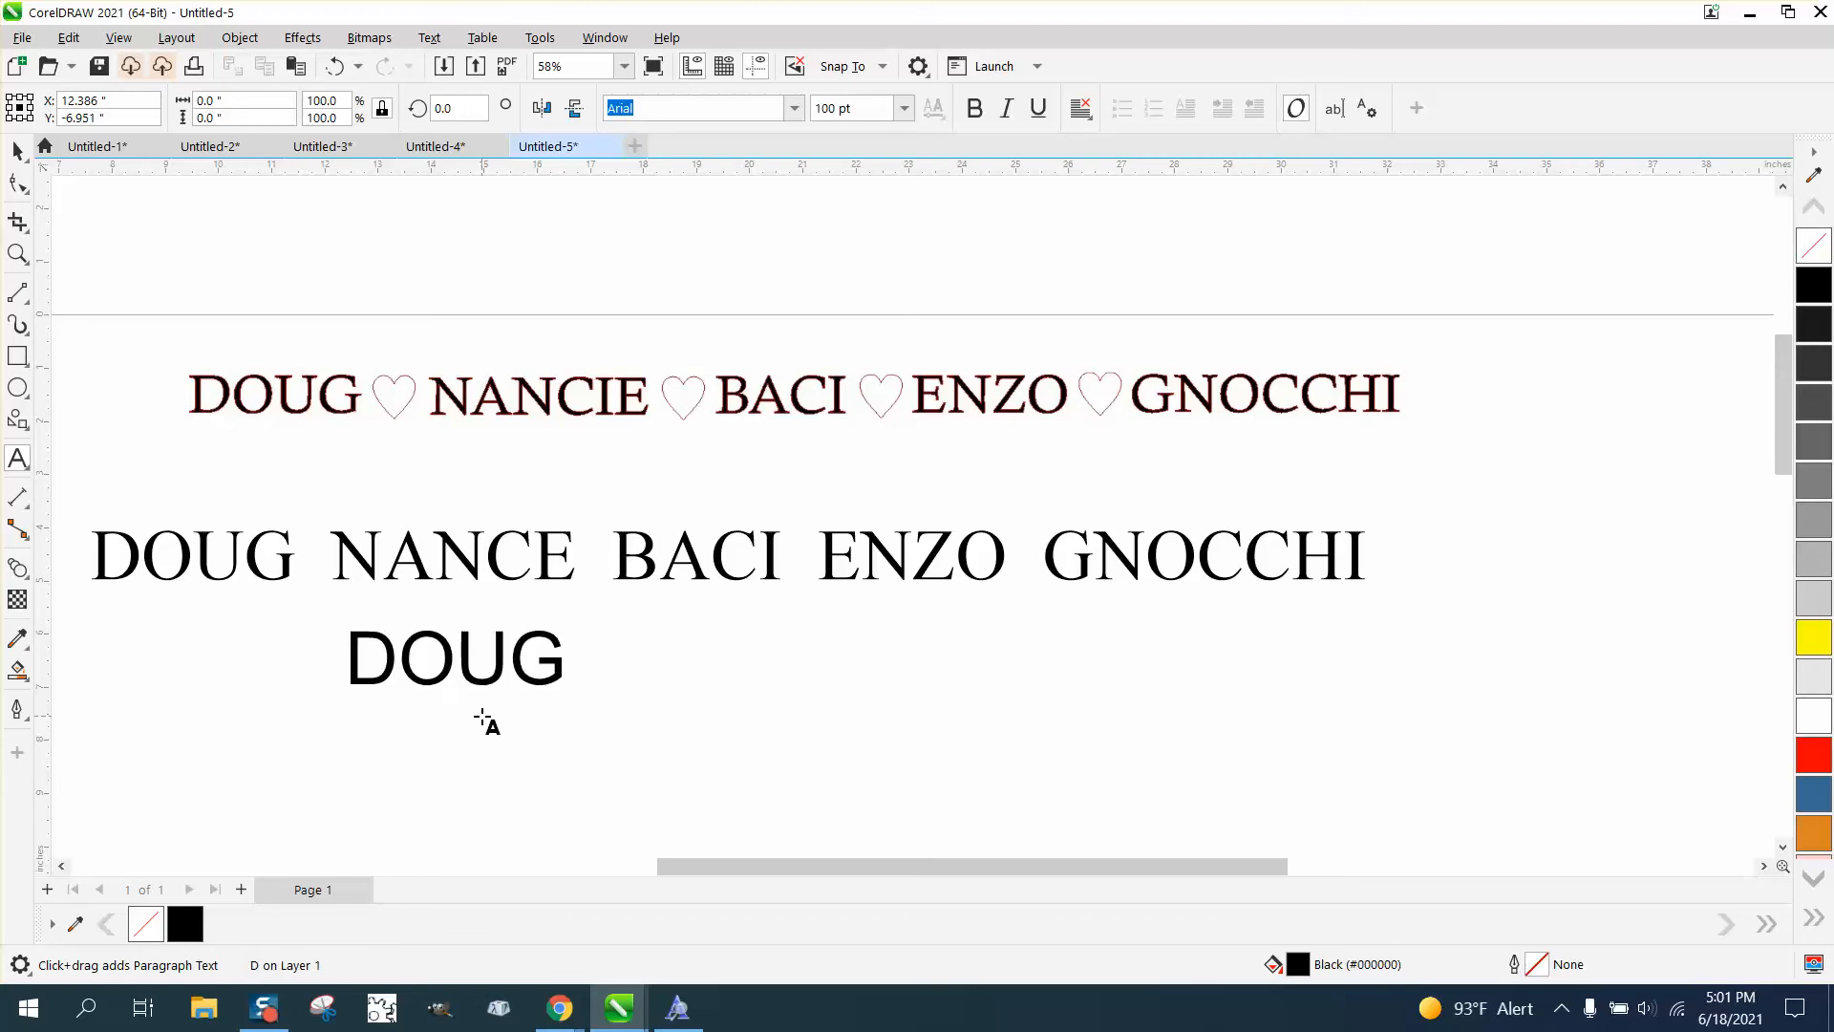
pyautogui.write(' H NA')
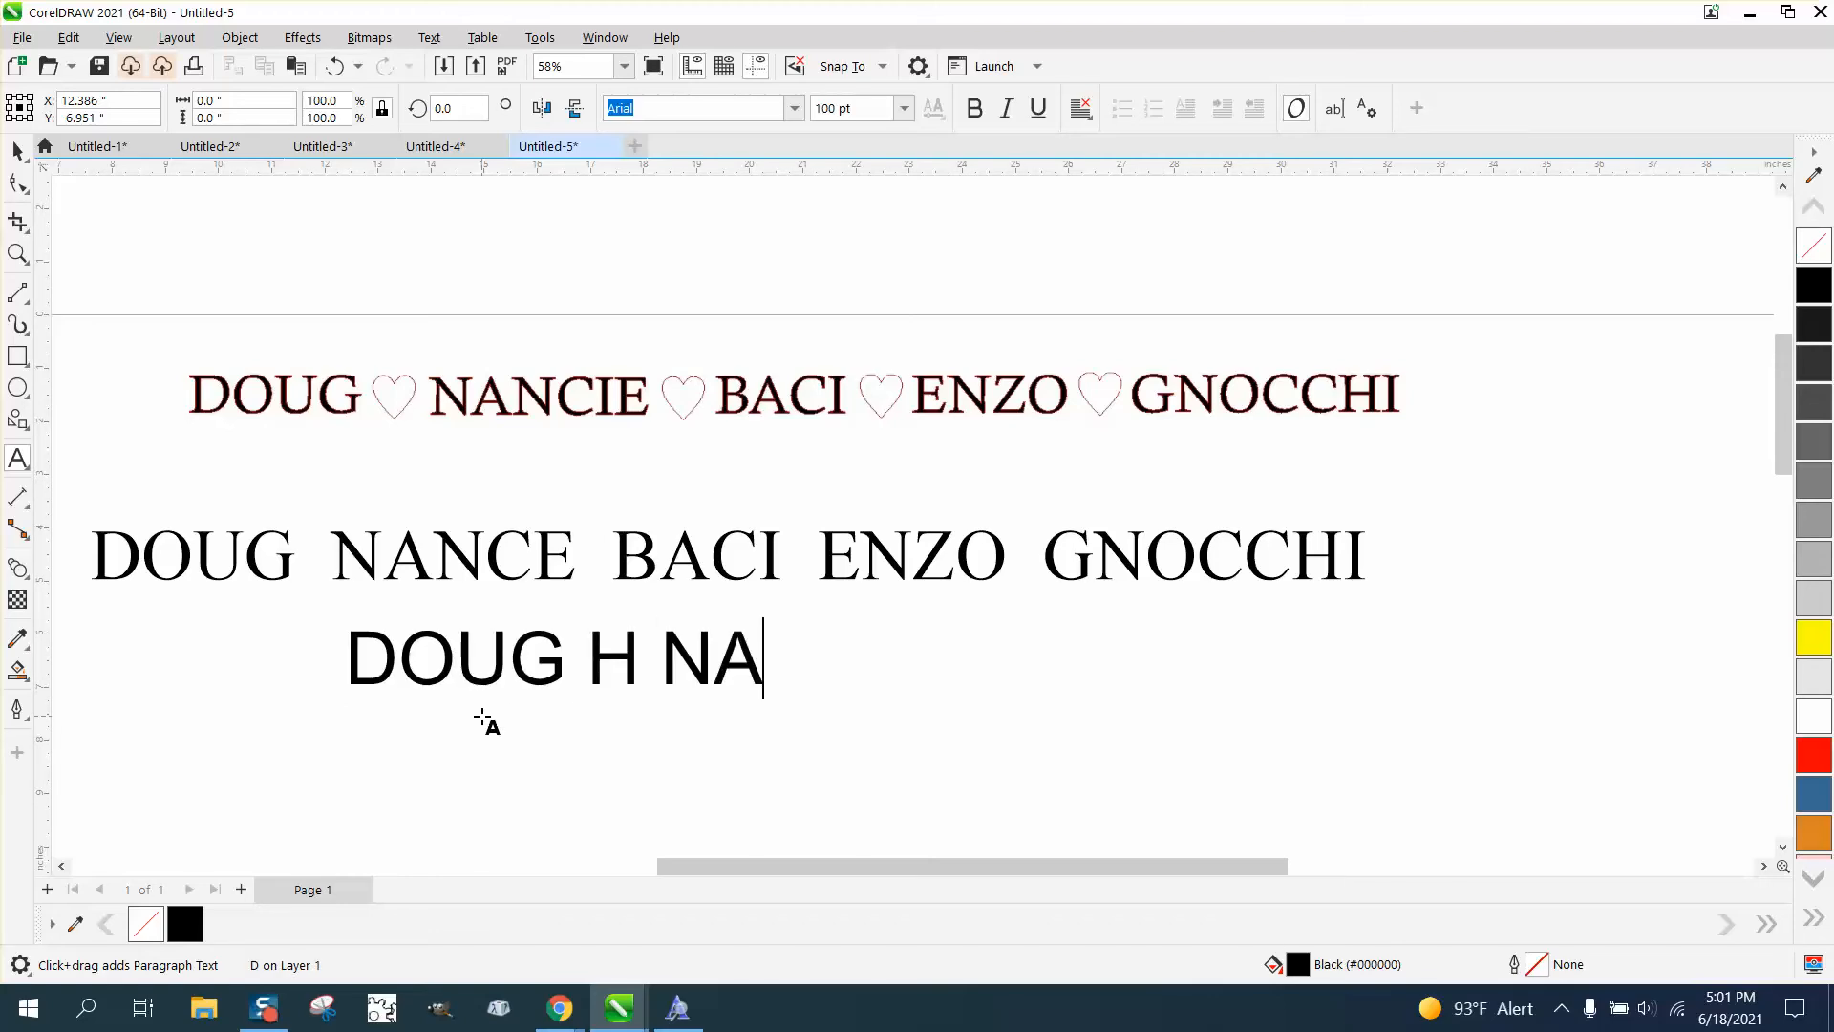
pyautogui.write('NC')
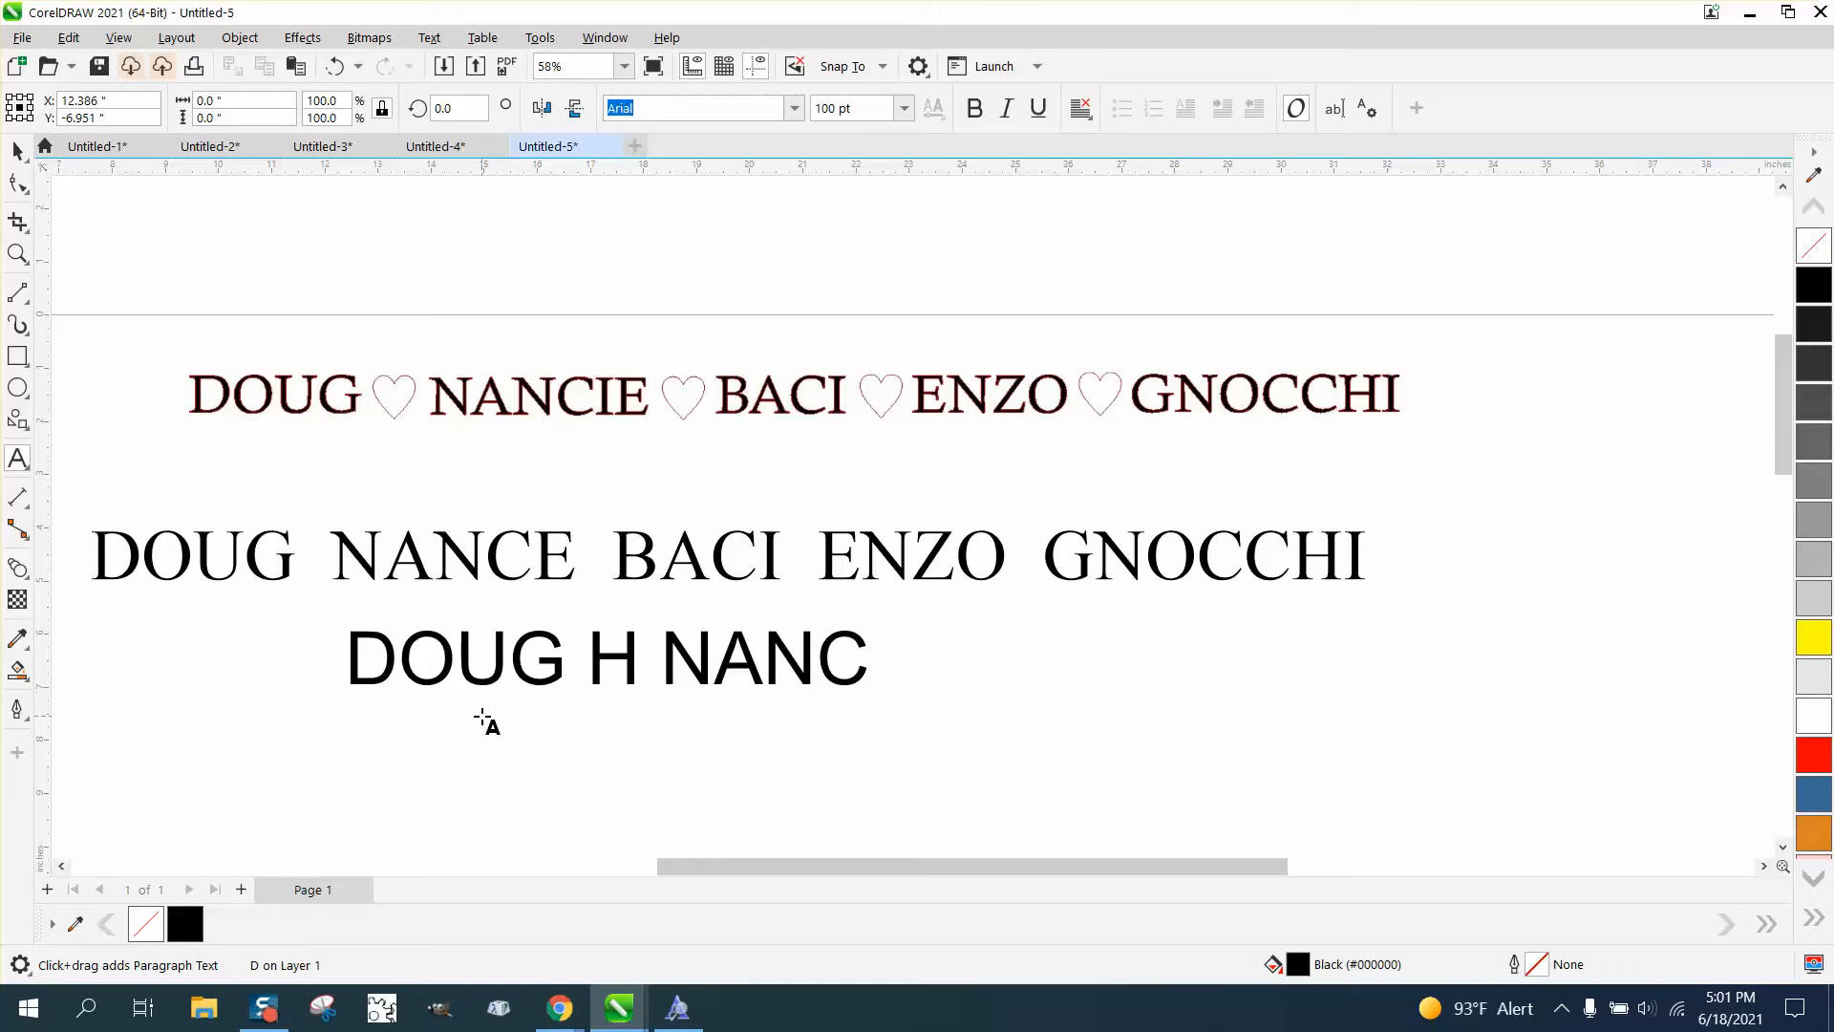
pyautogui.write('E ')
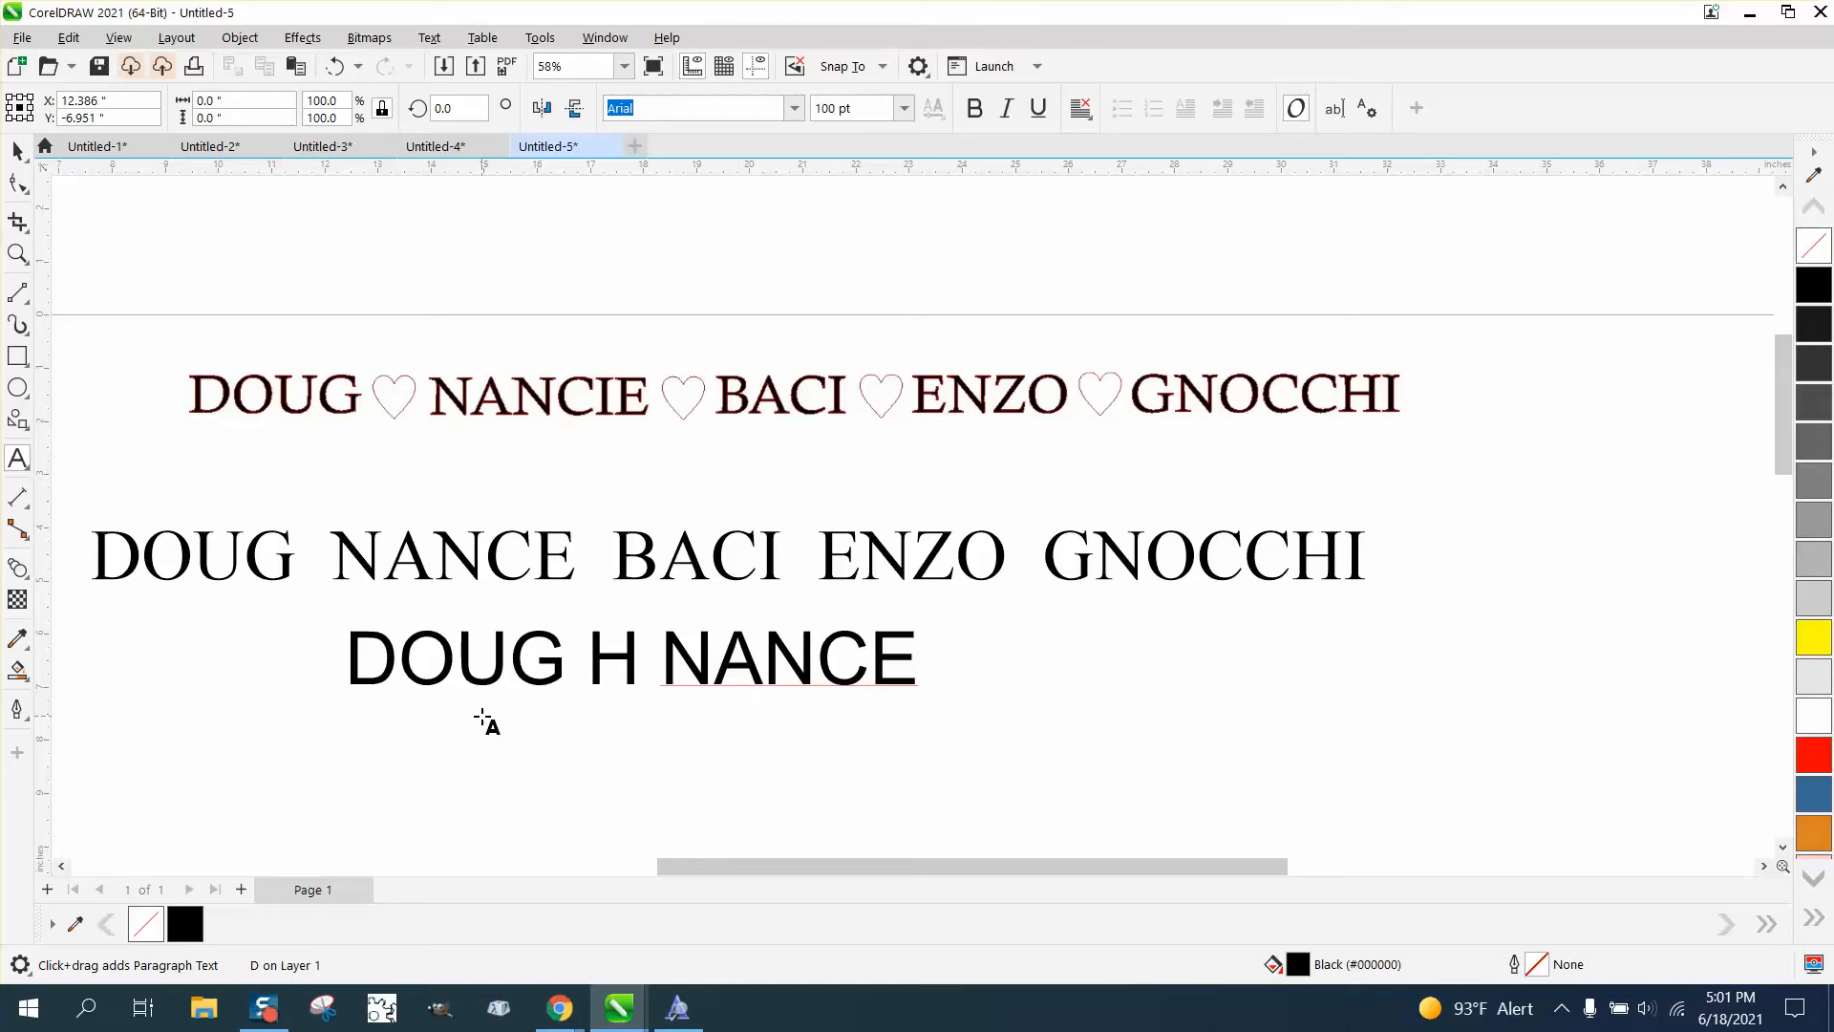
pyautogui.write('H E')
pyautogui.press('BackSpace')
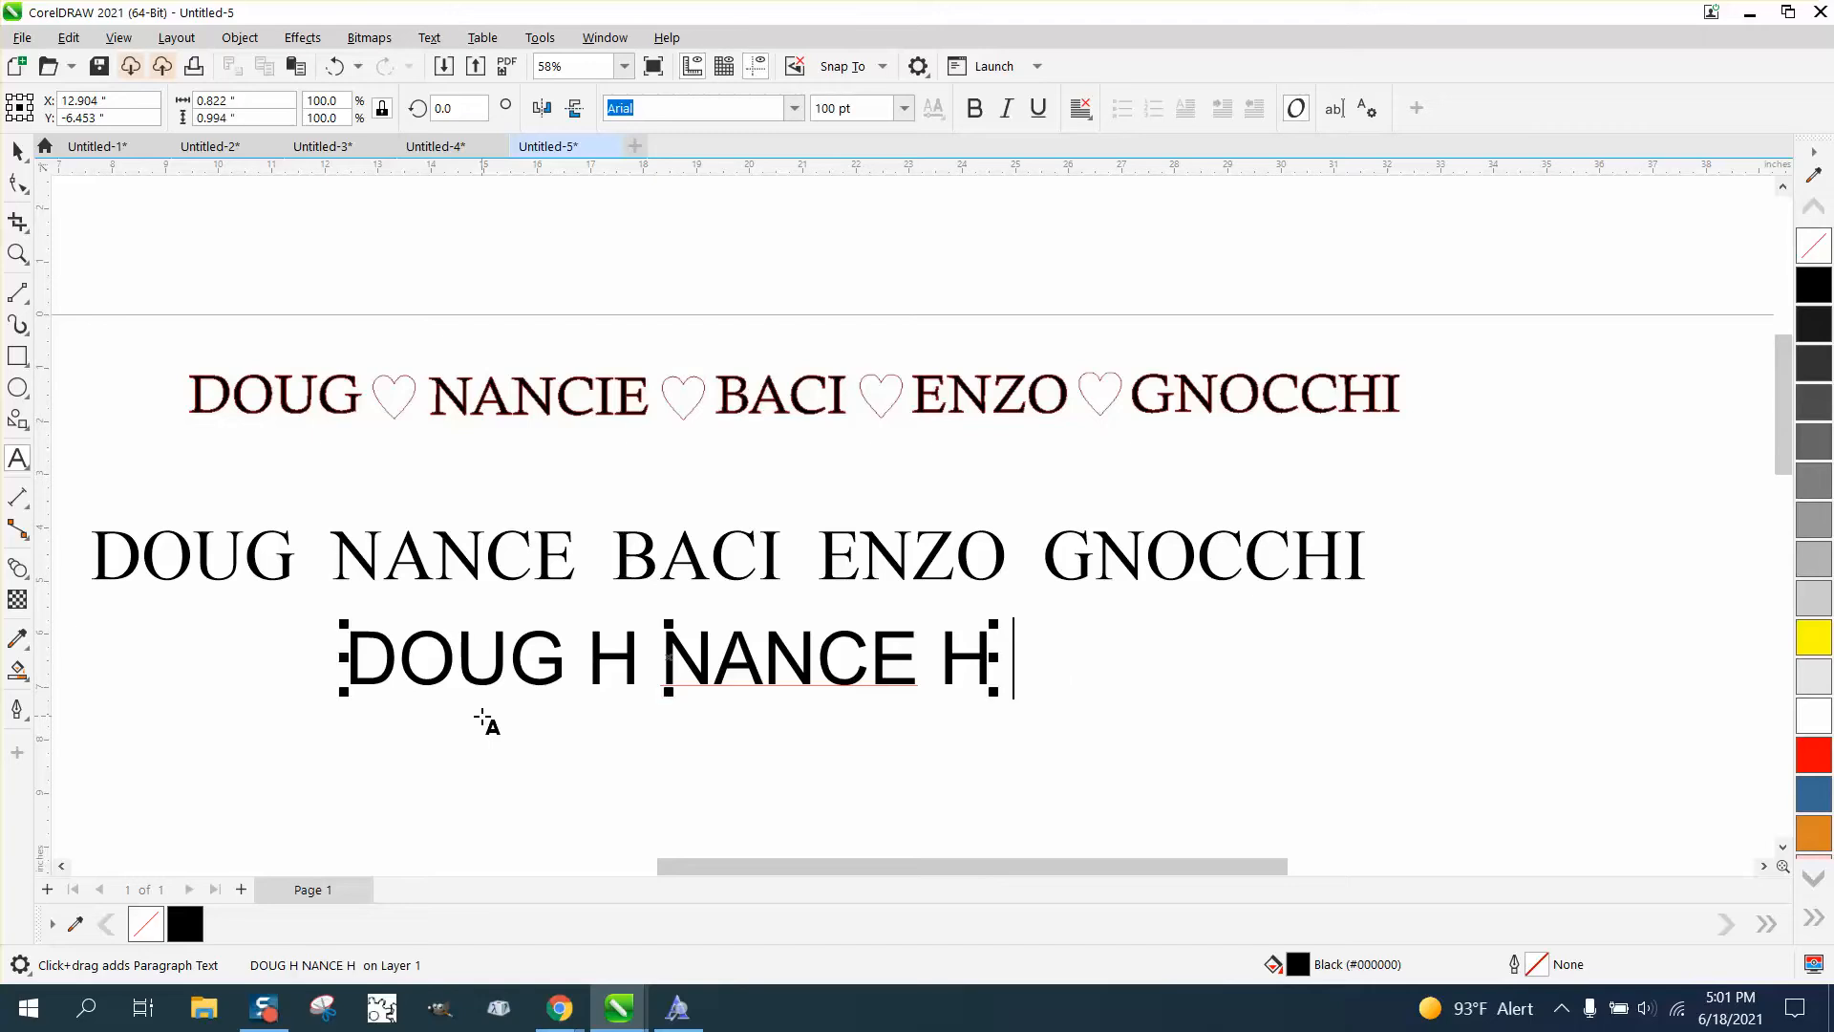
pyautogui.write('BACI')
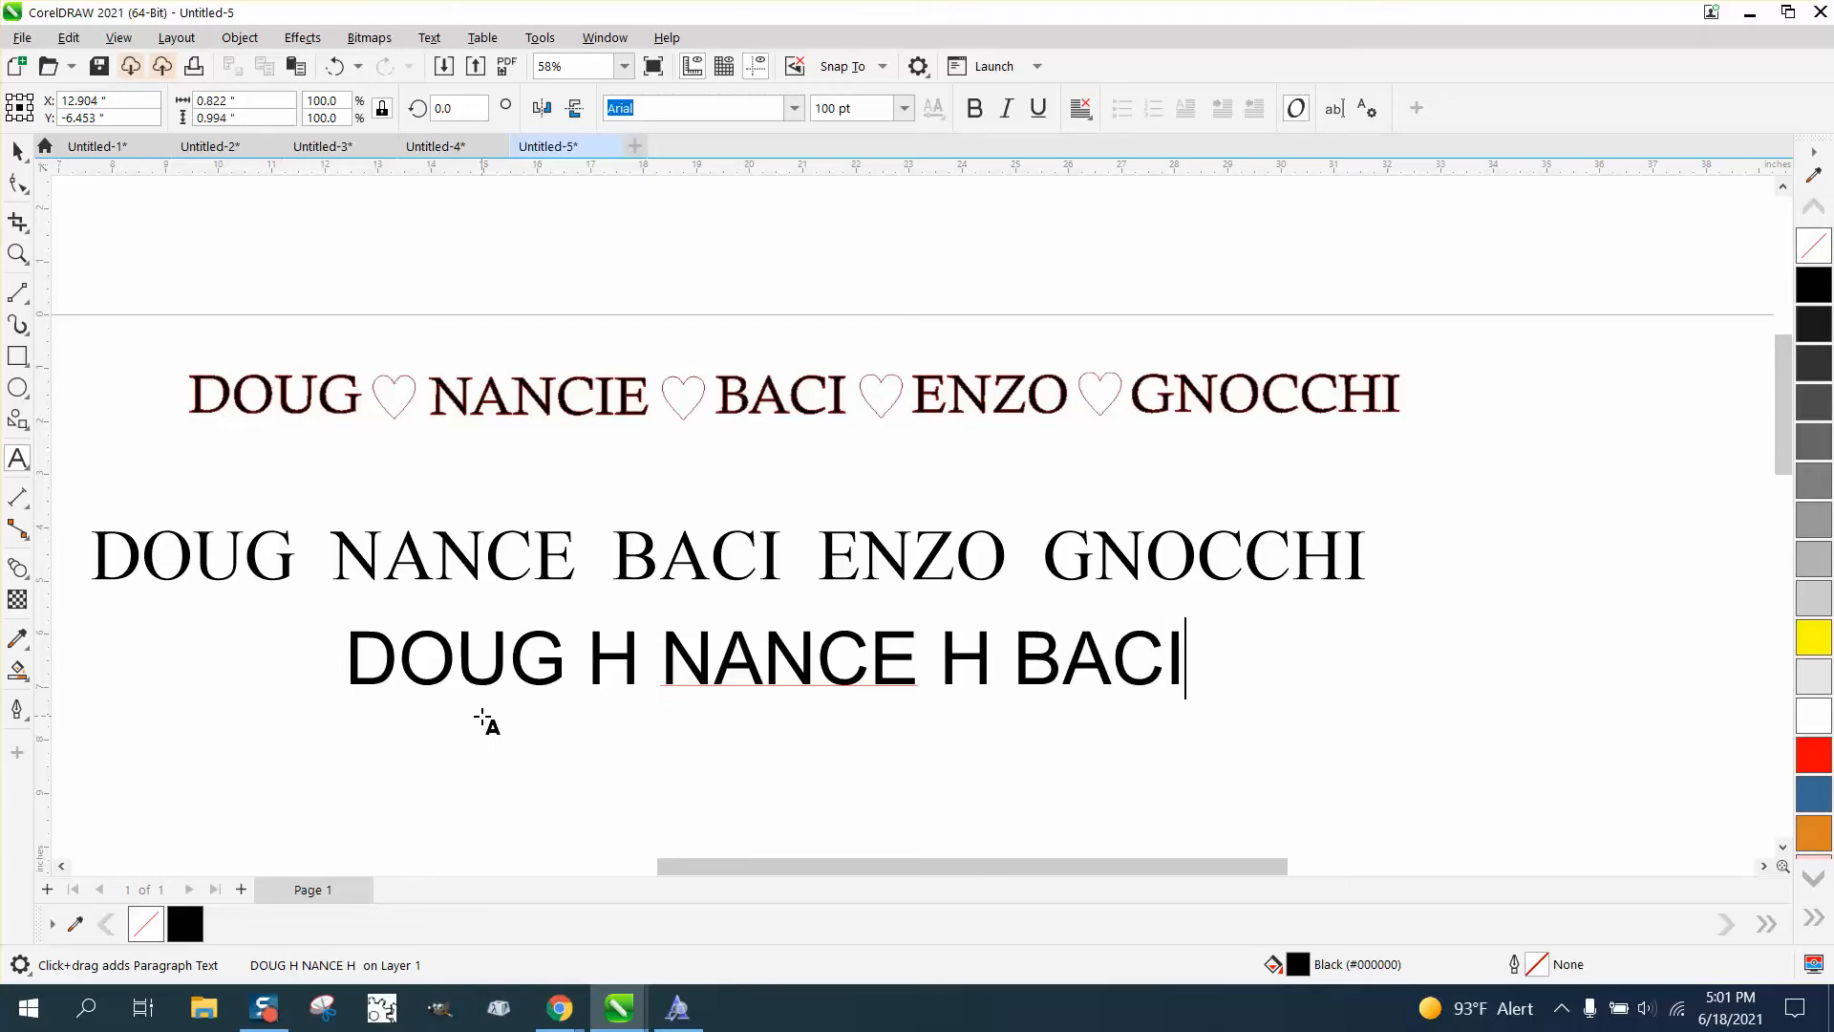
pyautogui.write(' H')
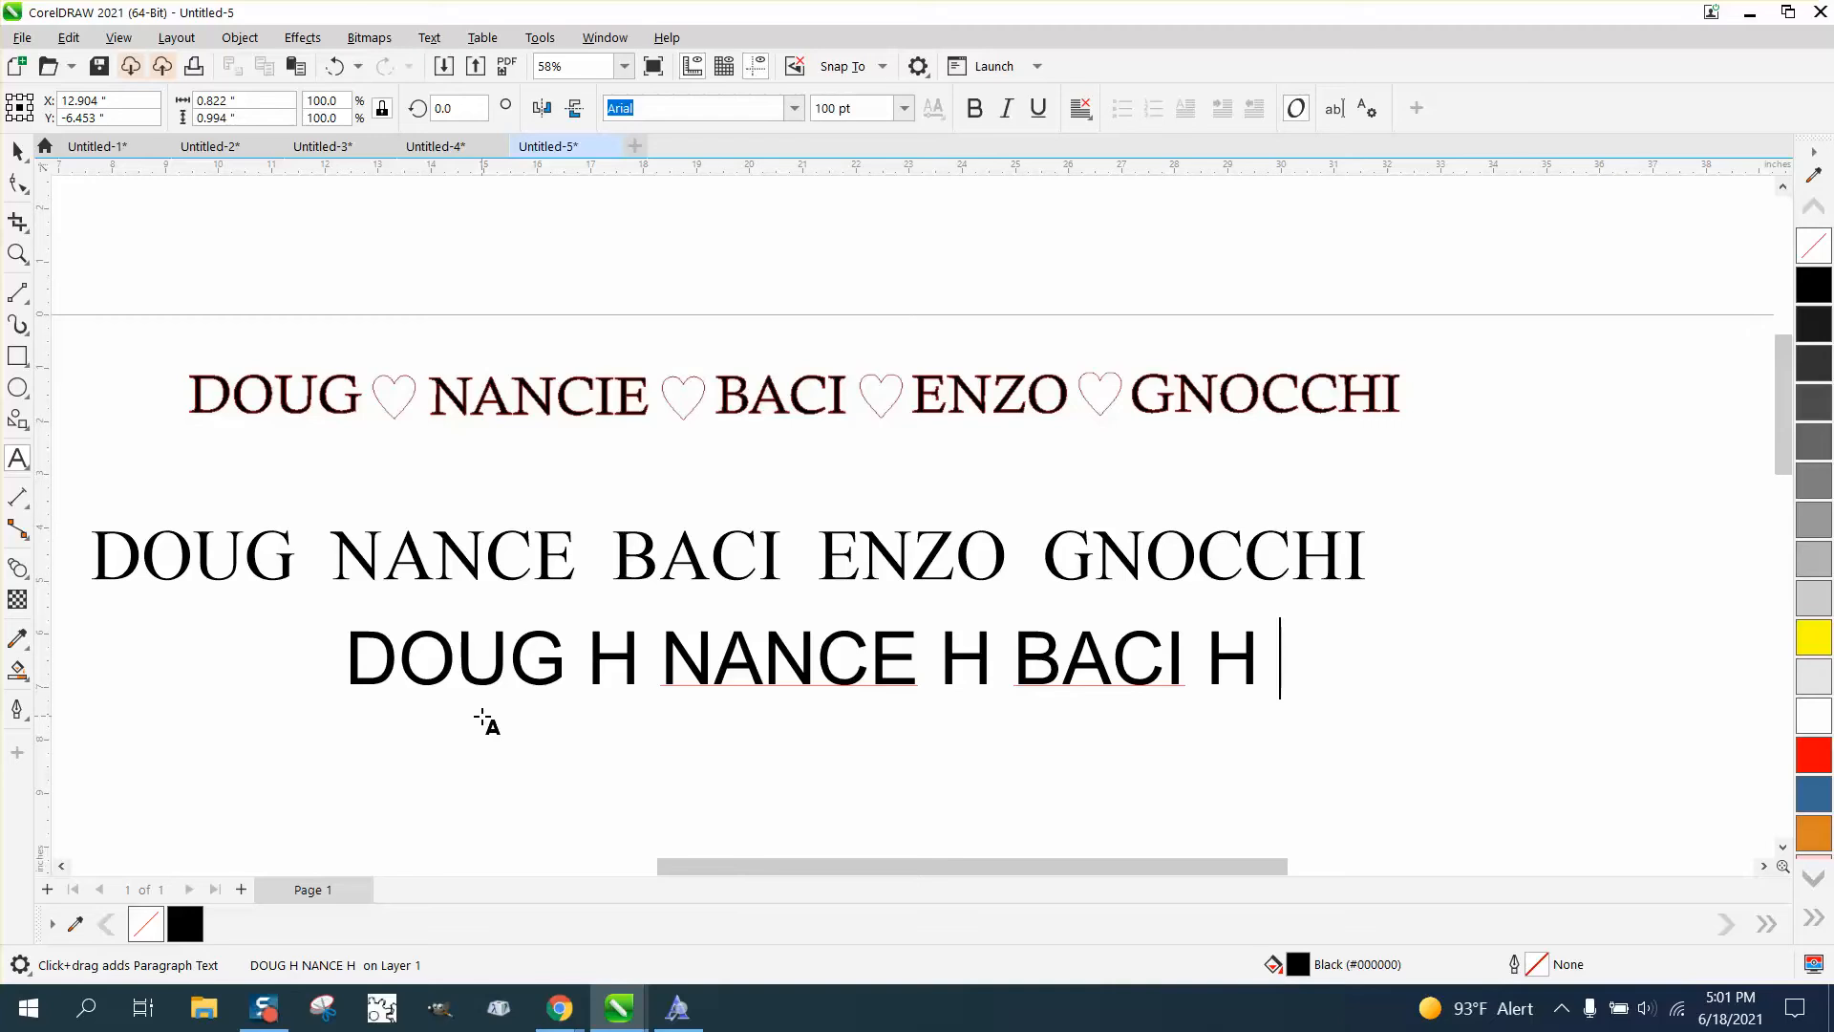
pyautogui.write('EN')
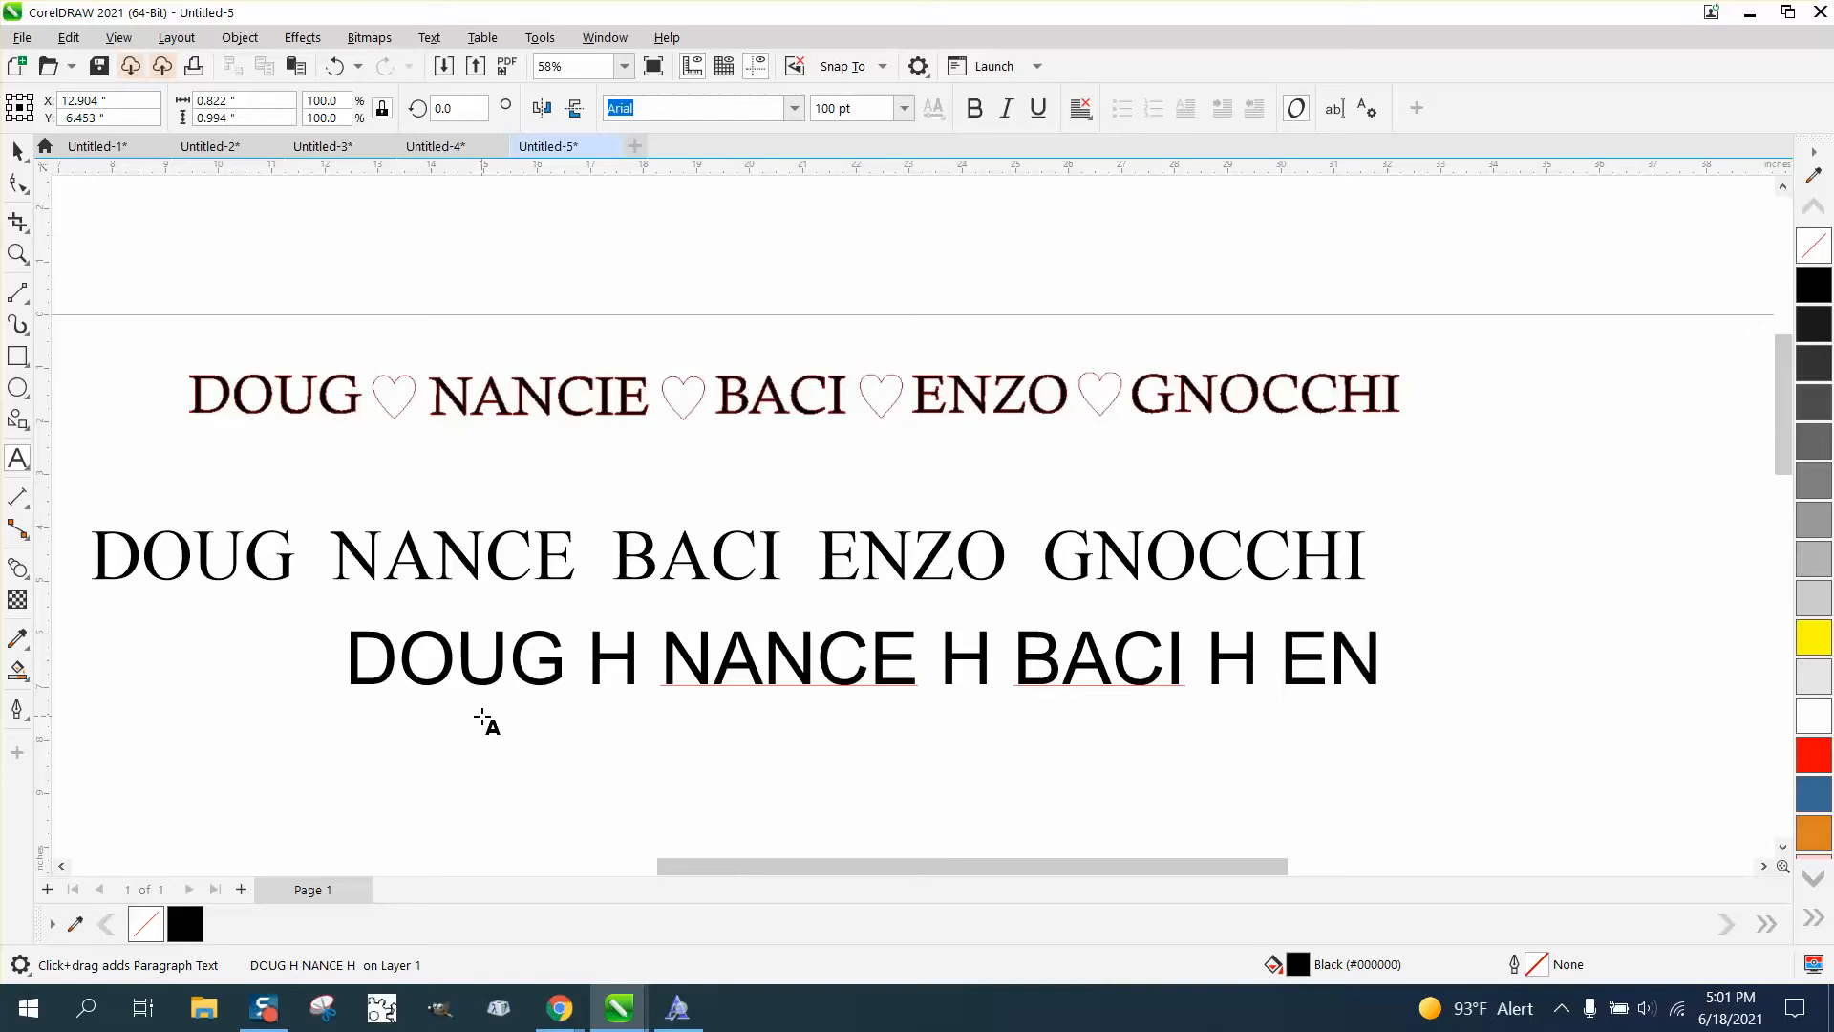
pyautogui.write('ZO ')
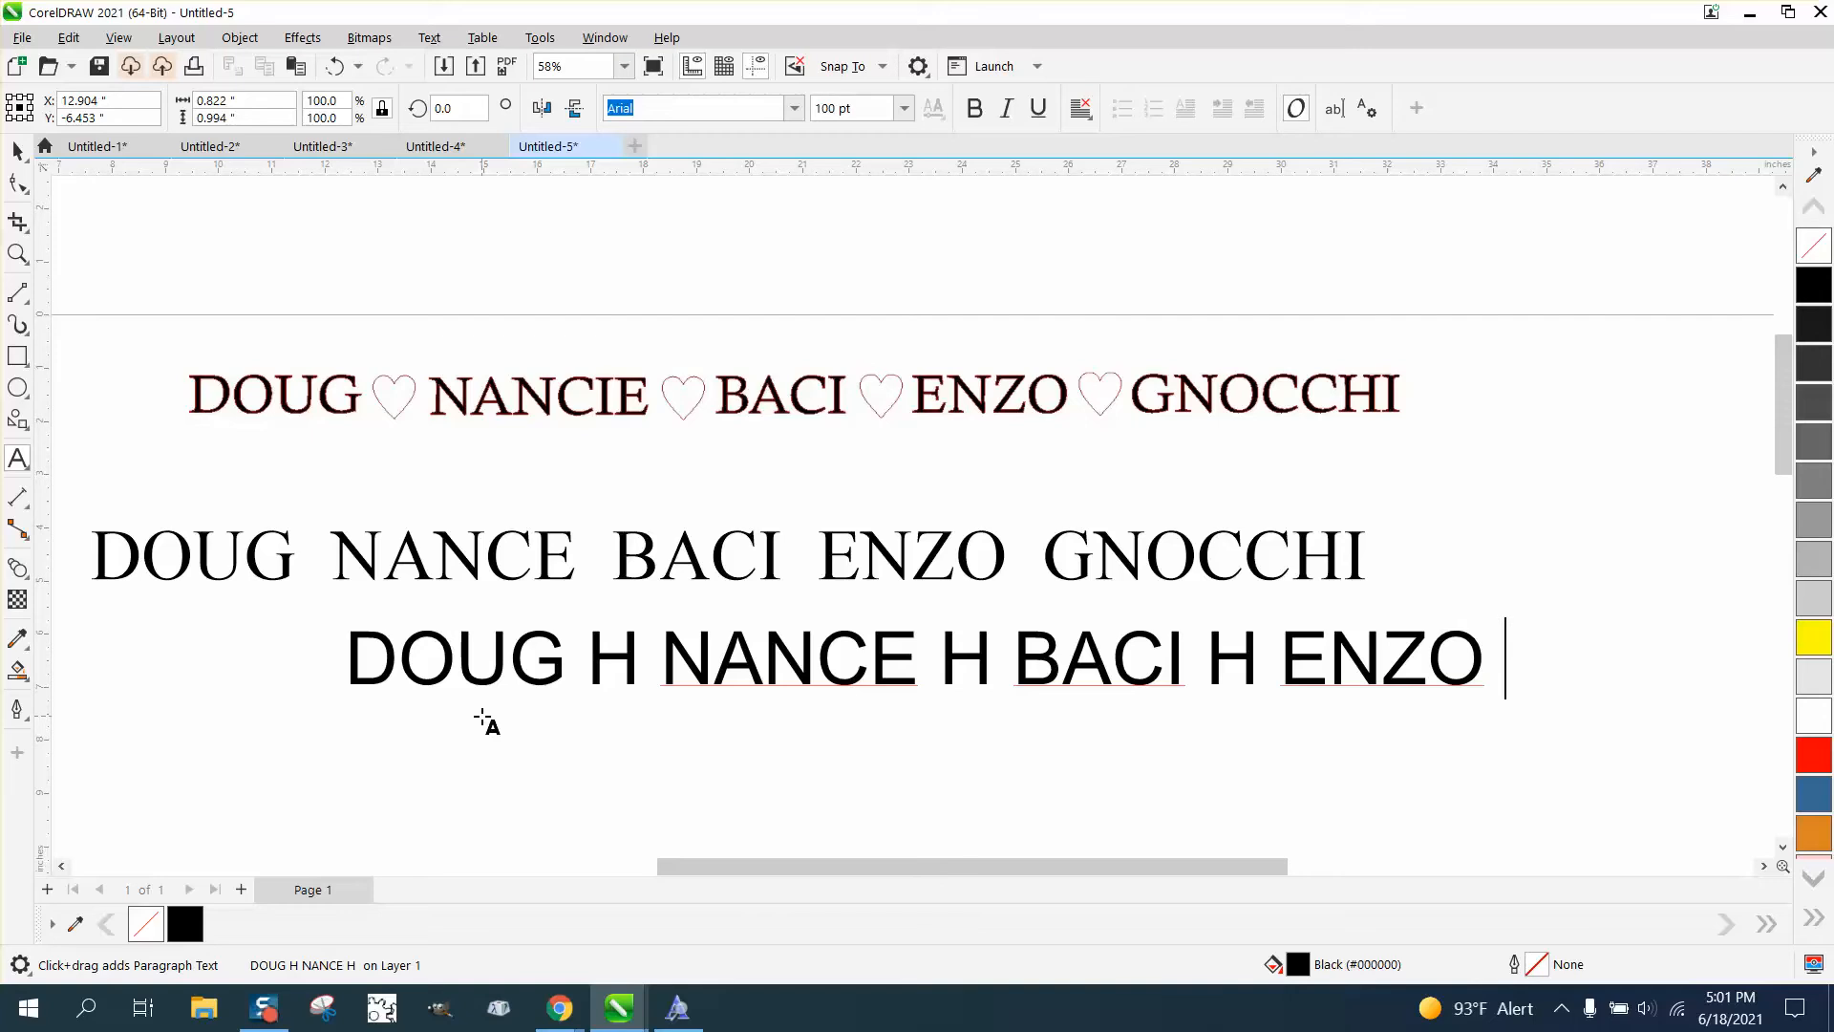
pyautogui.write('H GO')
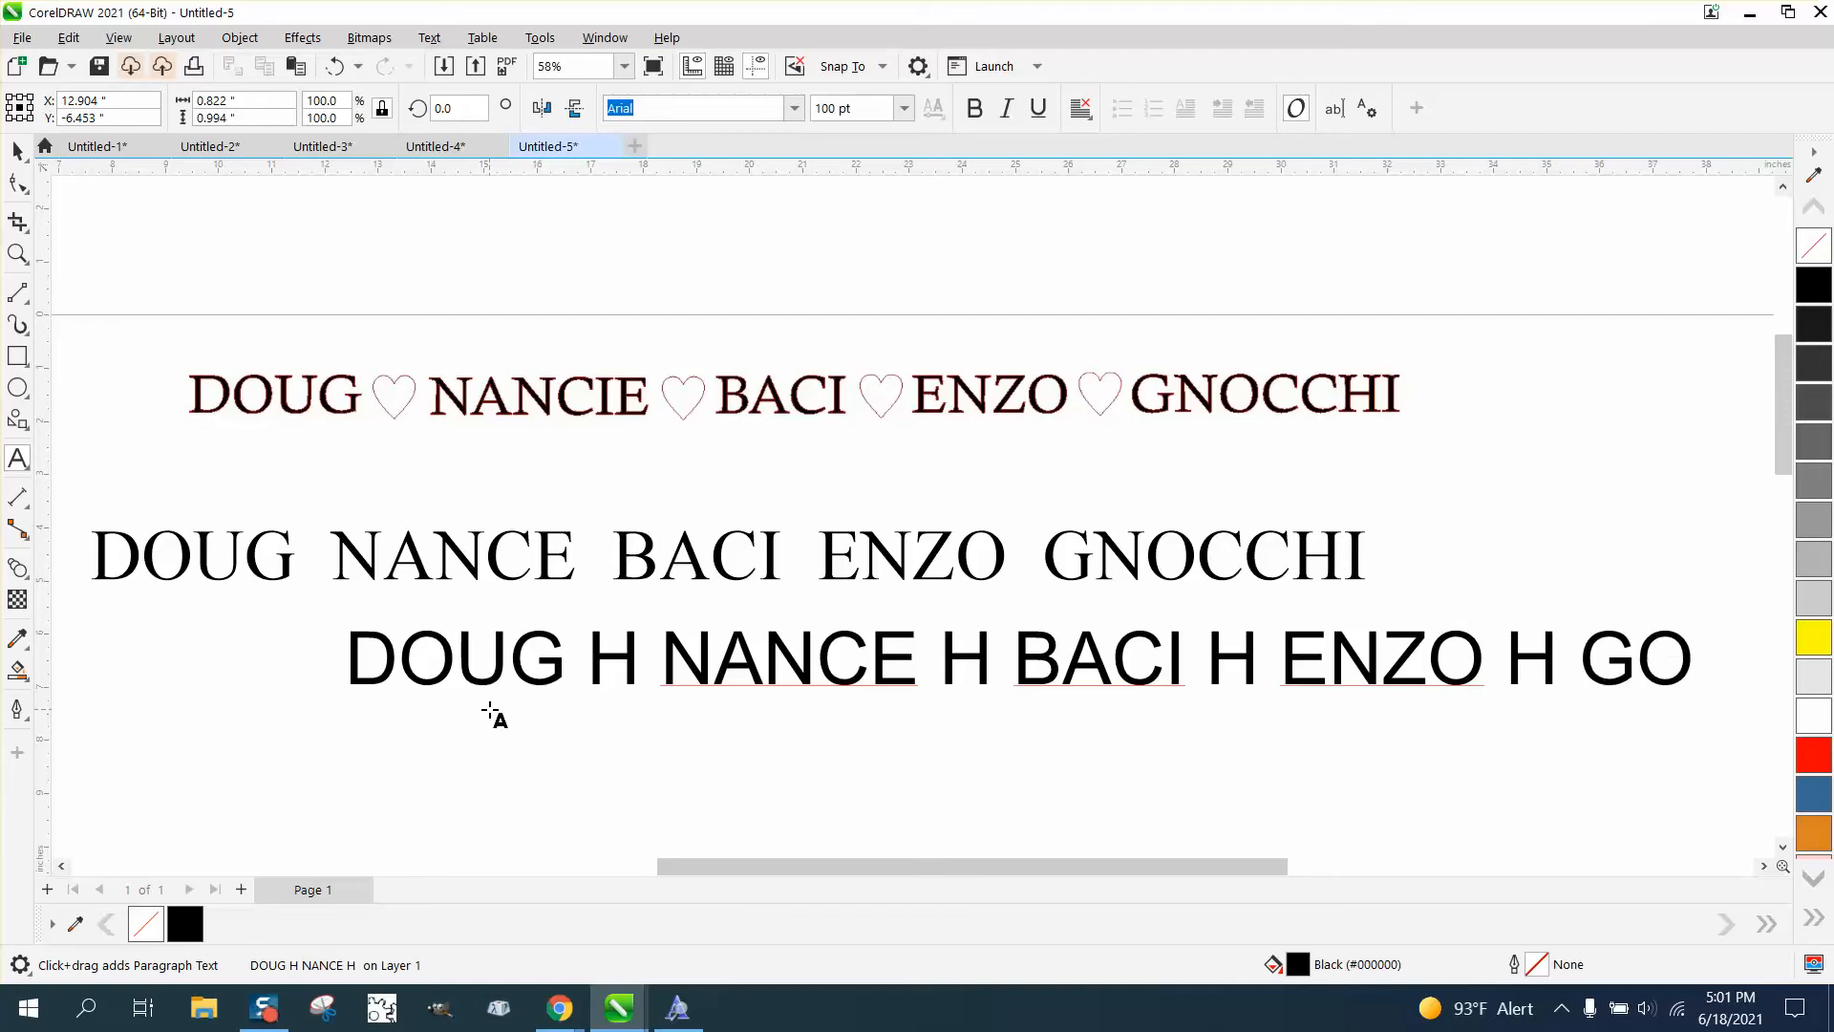
pyautogui.press('BackSpace')
pyautogui.write('NO')
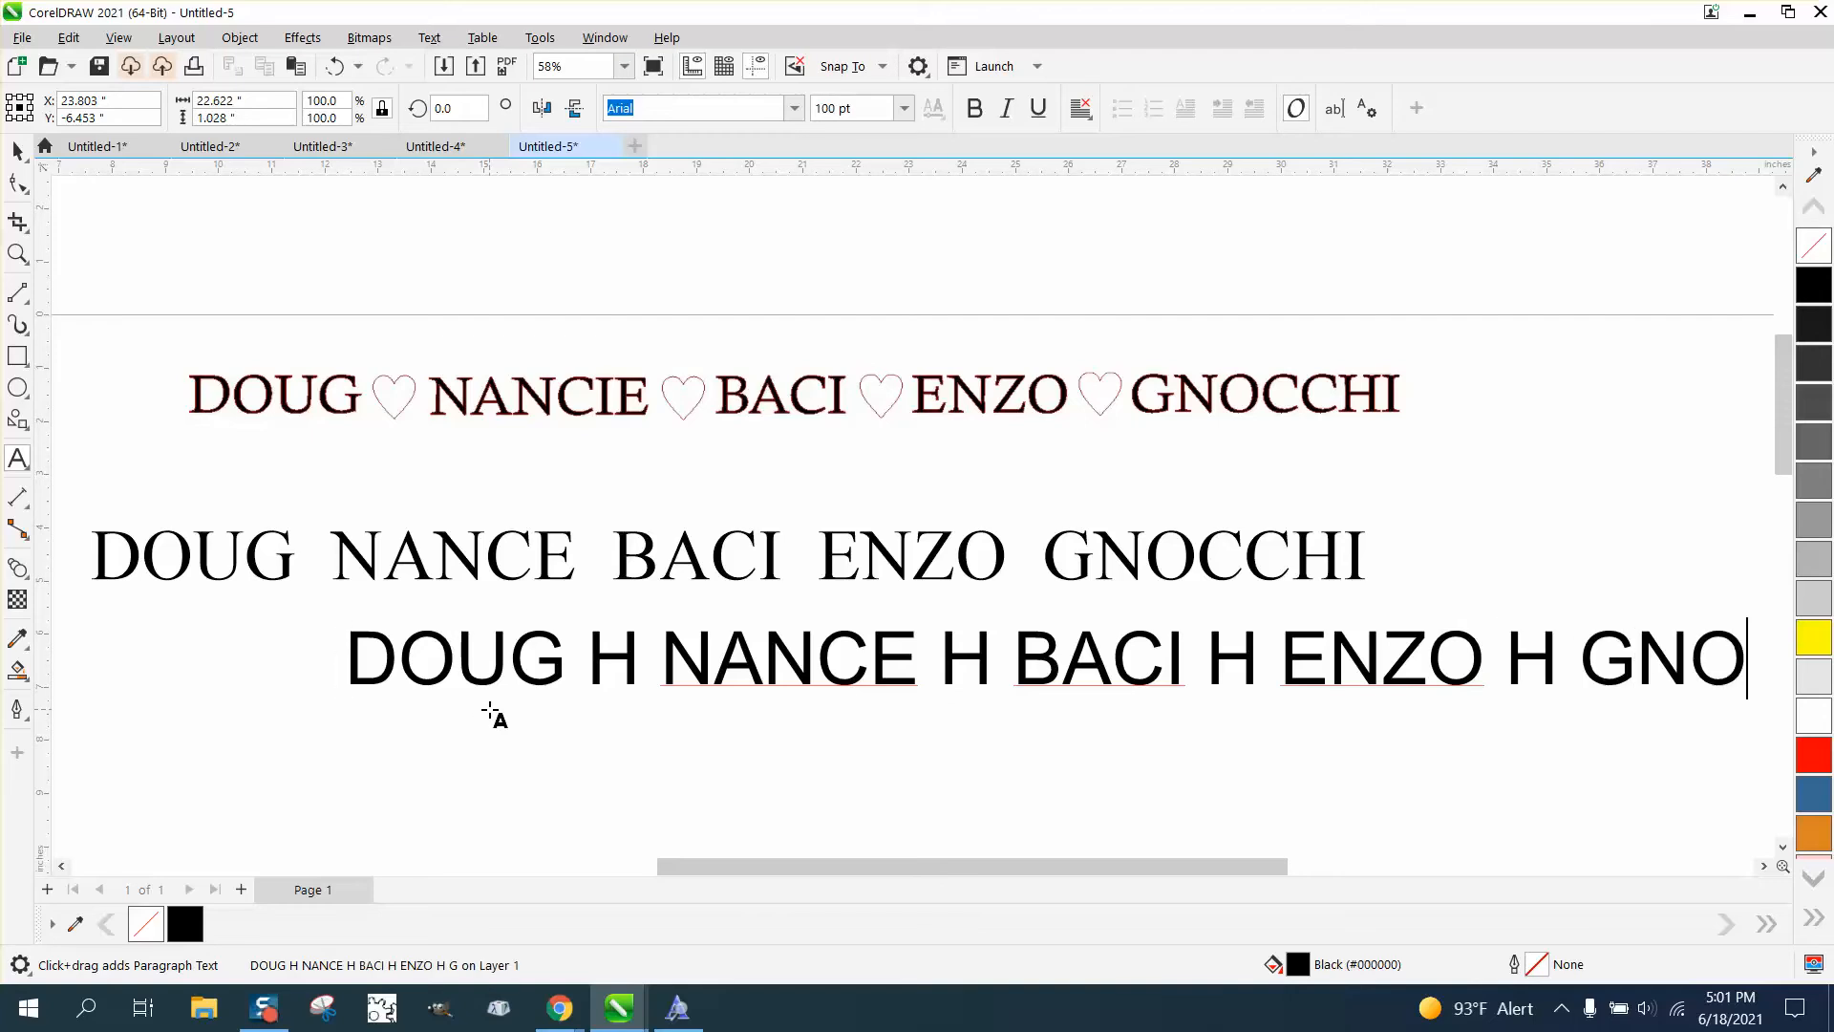
pyautogui.write('CCHI')
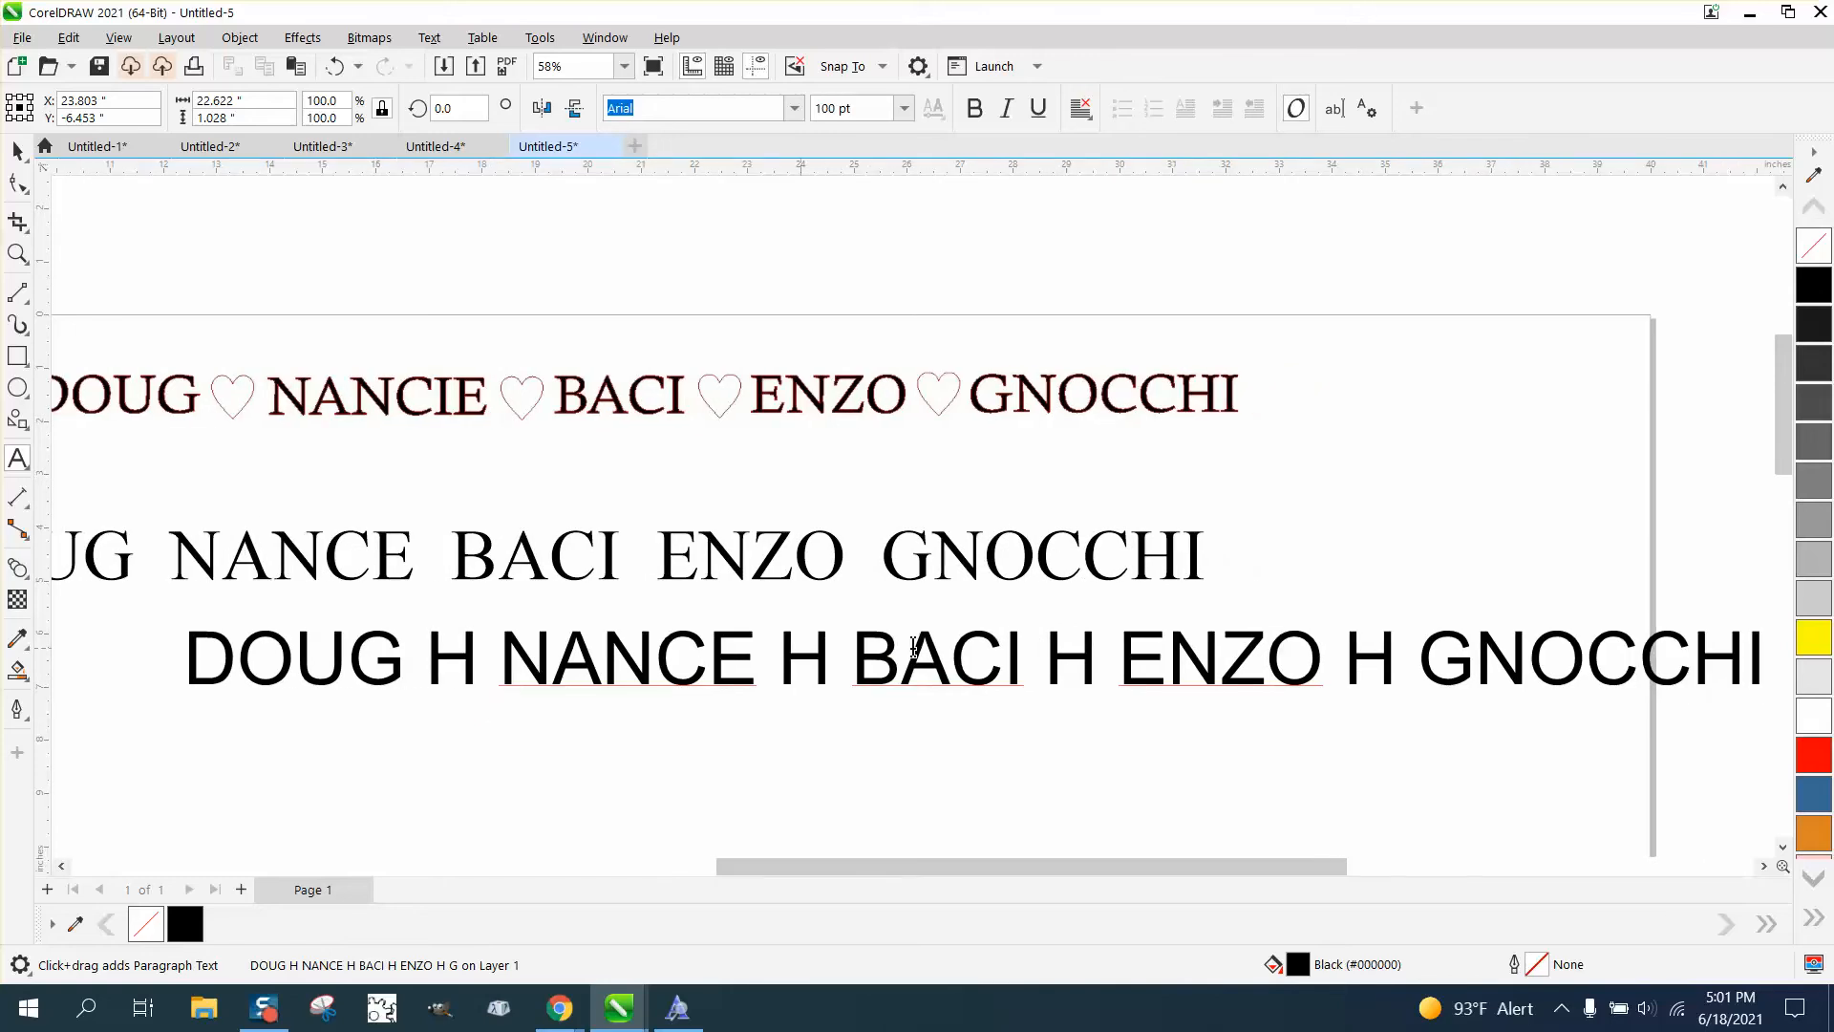
# Step: Finish editing the new text line and move it inside the page's right edge, centred at about X 24.54", Y -6.7"
pyautogui.press('Escape')
pyautogui.click(17, 150)
pyautogui.click(18, 150)
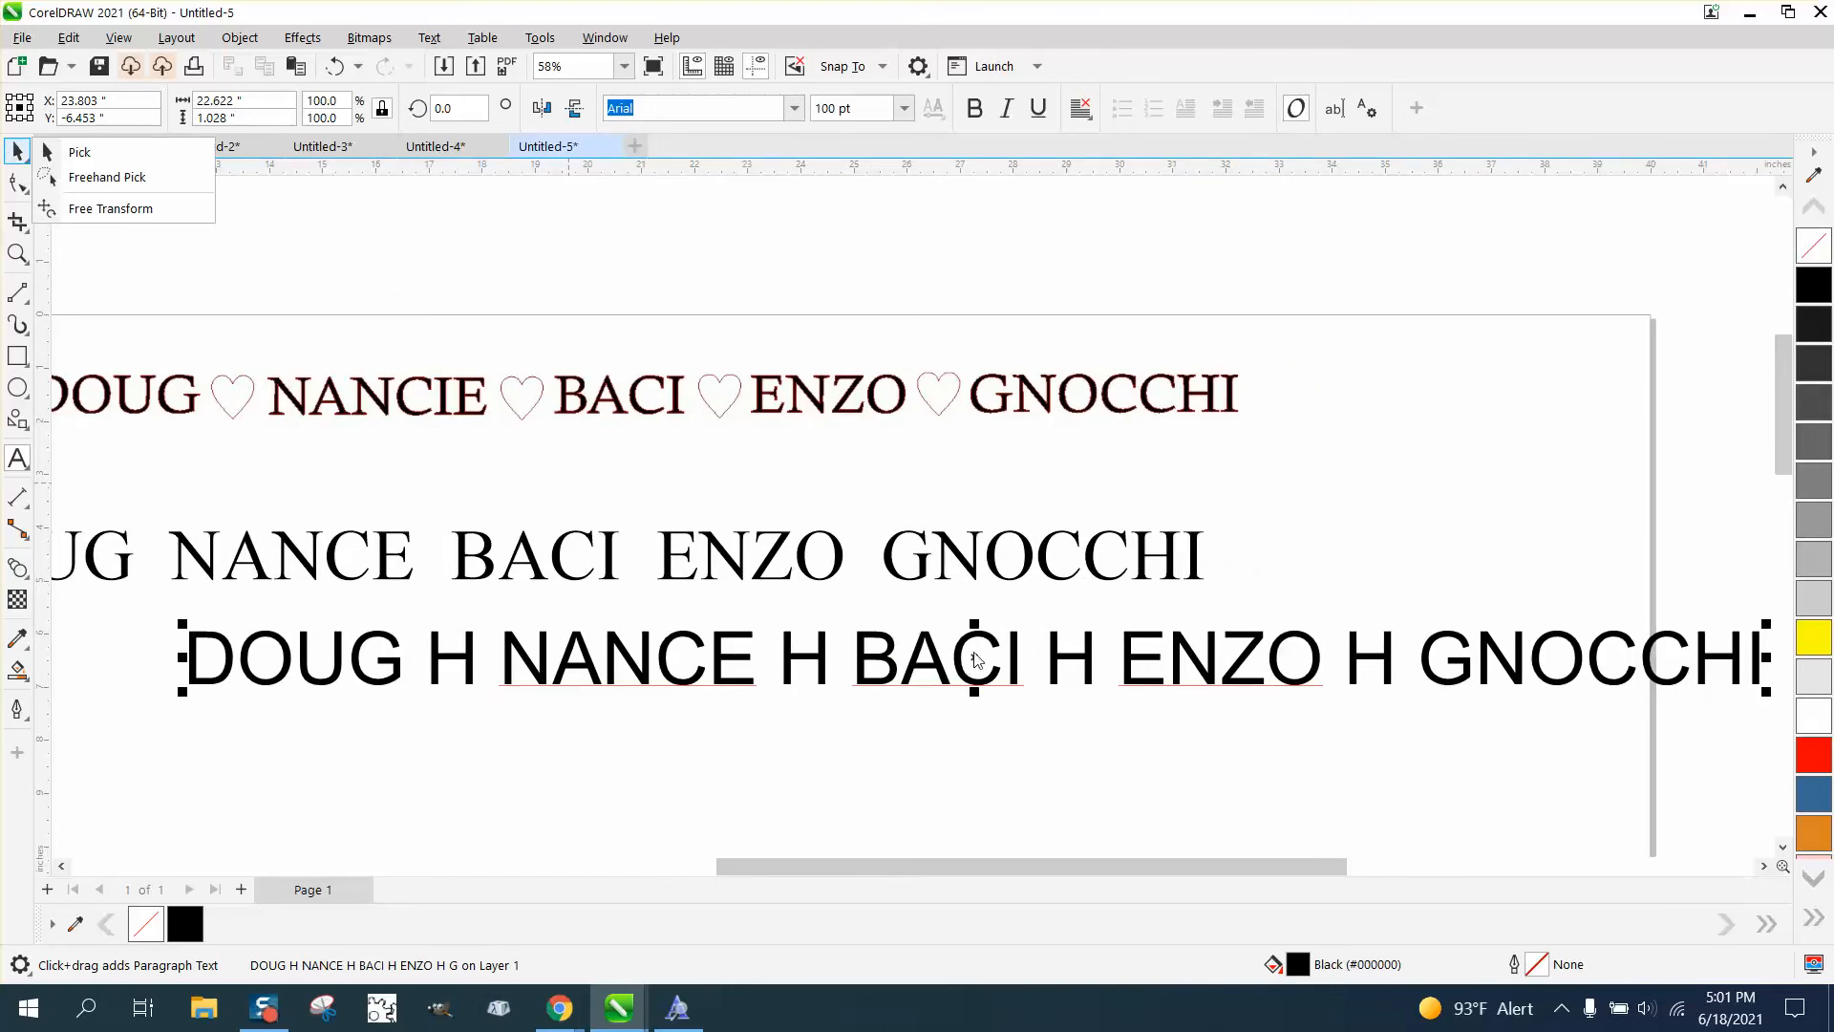
pyautogui.moveTo(974, 659); pyautogui.dragTo(829, 673)
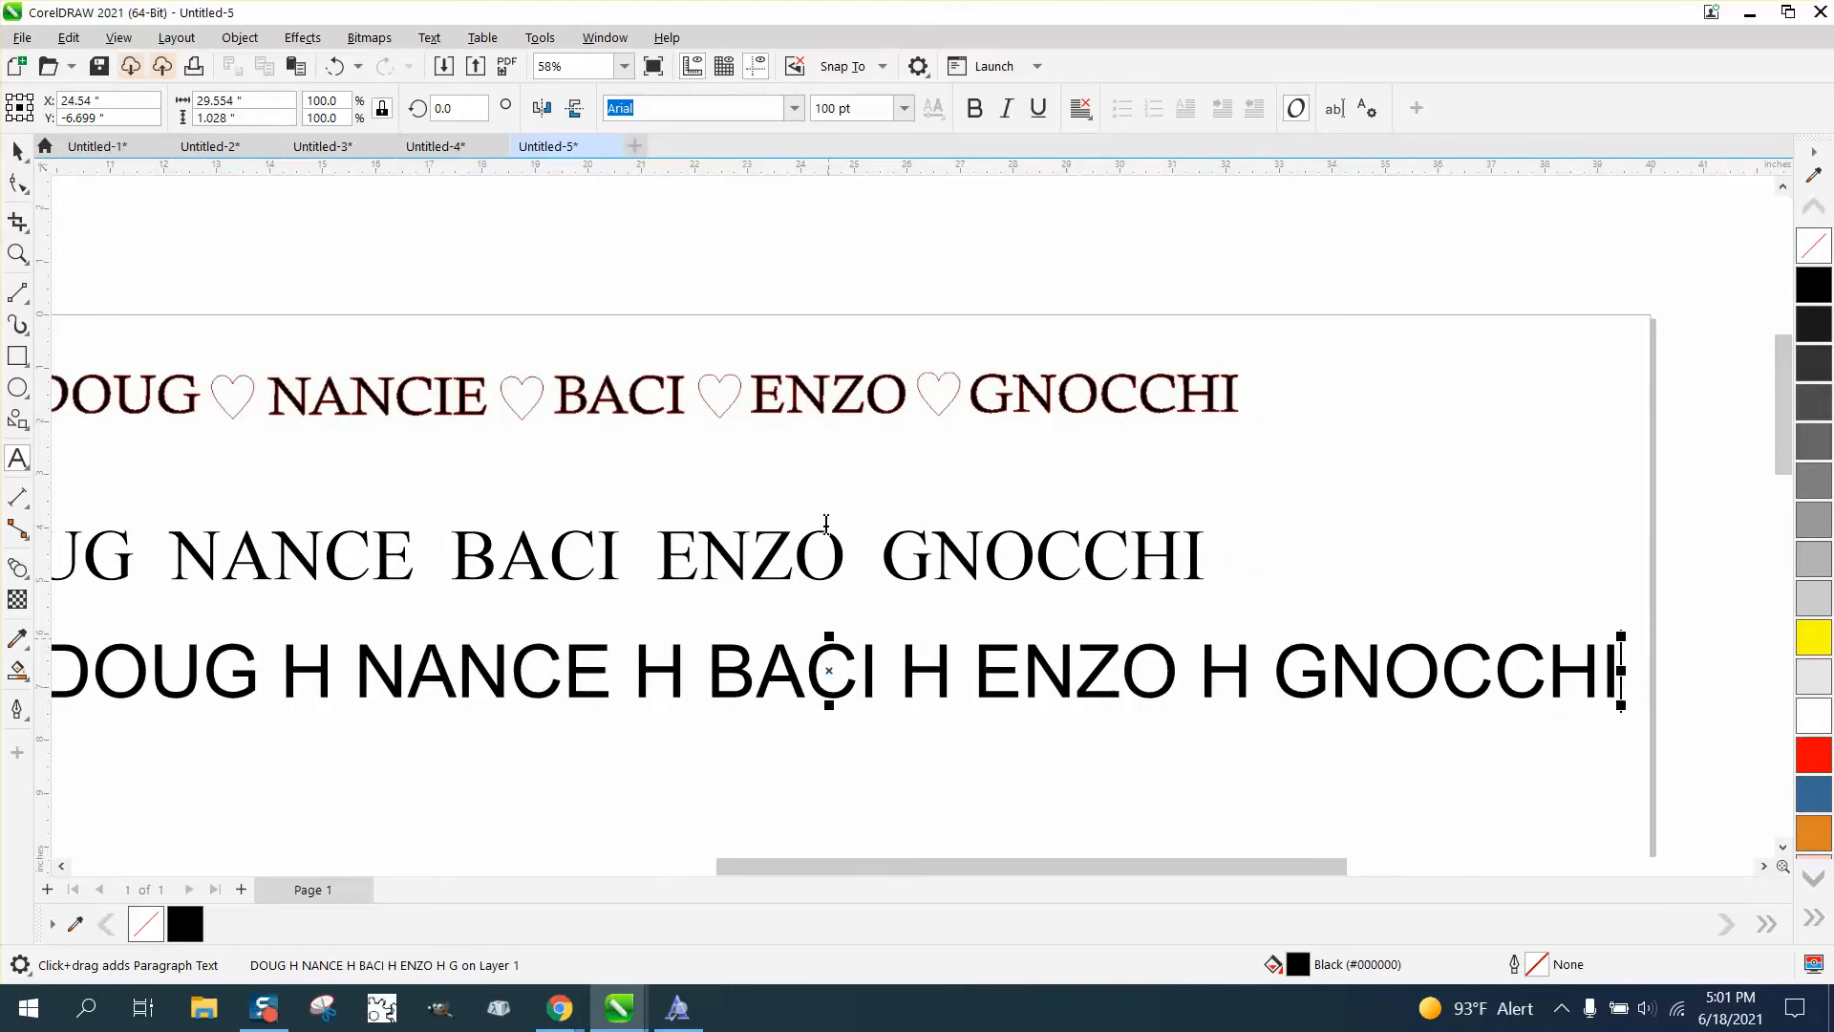
# Step: Change the font of the whole H-separated text line to Times New Roman
pyautogui.click(794, 109)
pyautogui.click(763, 205)
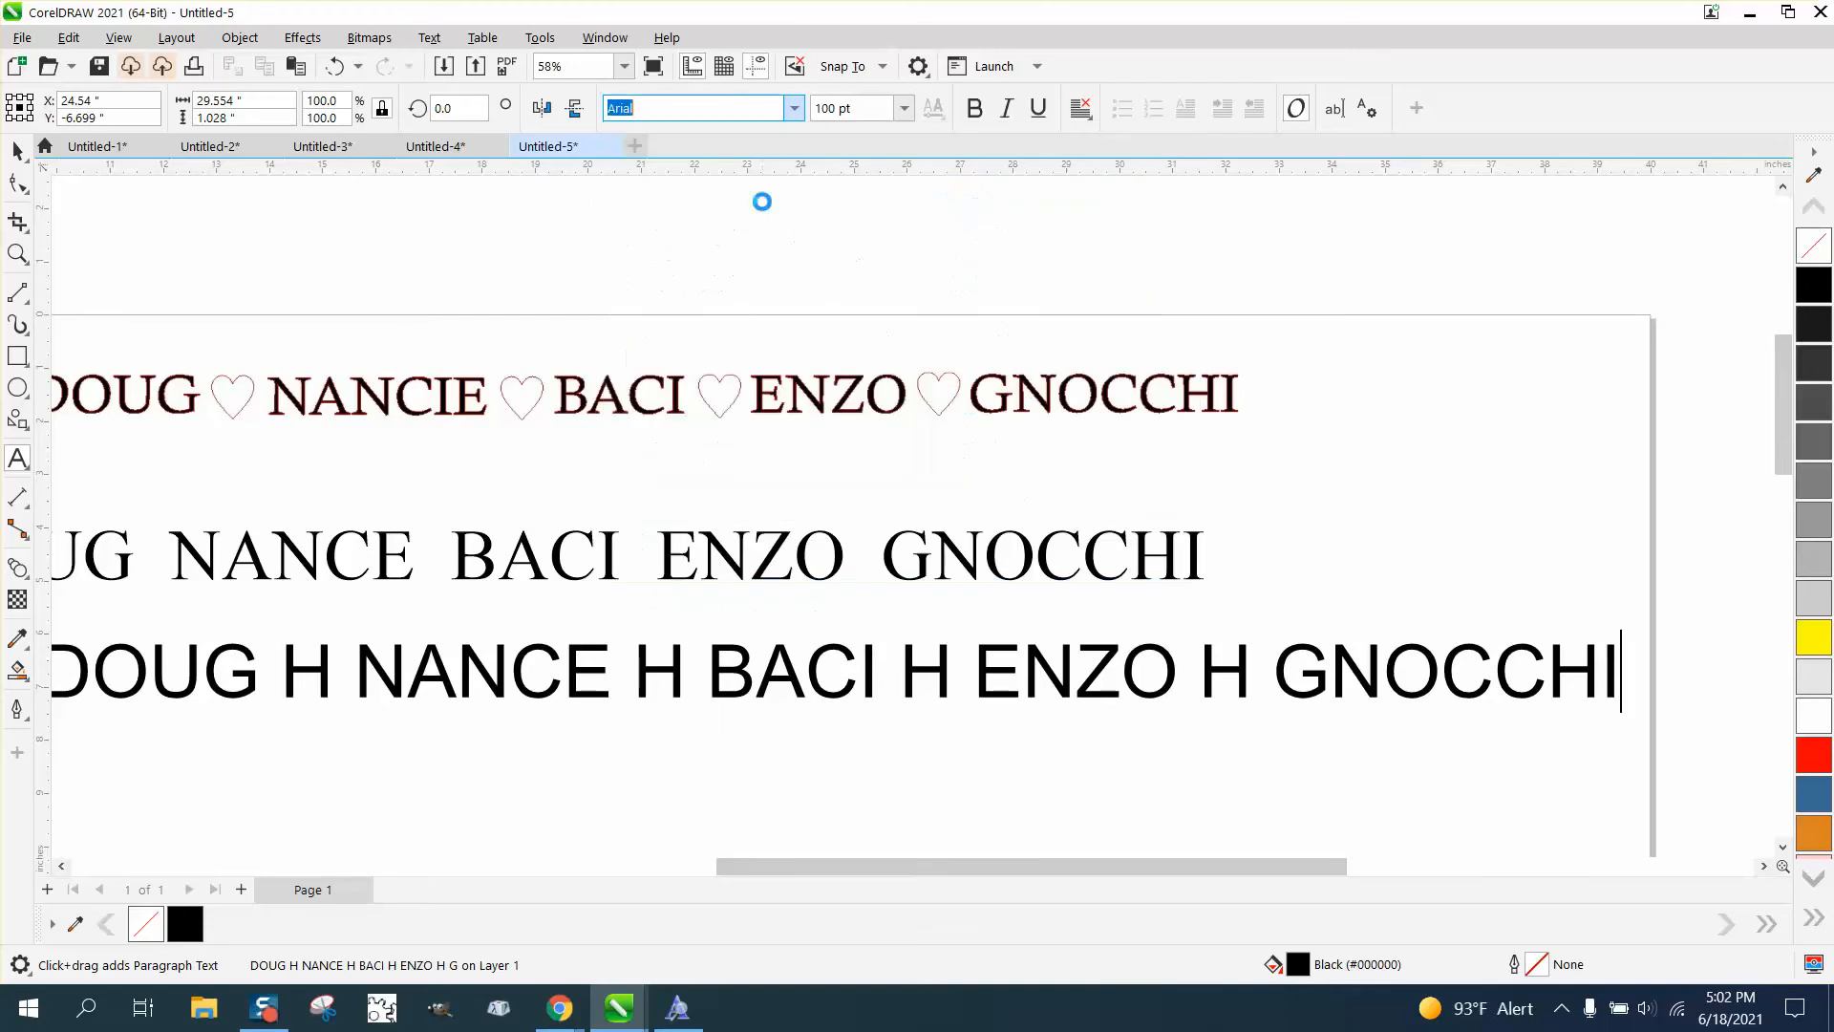
pyautogui.click(17, 150)
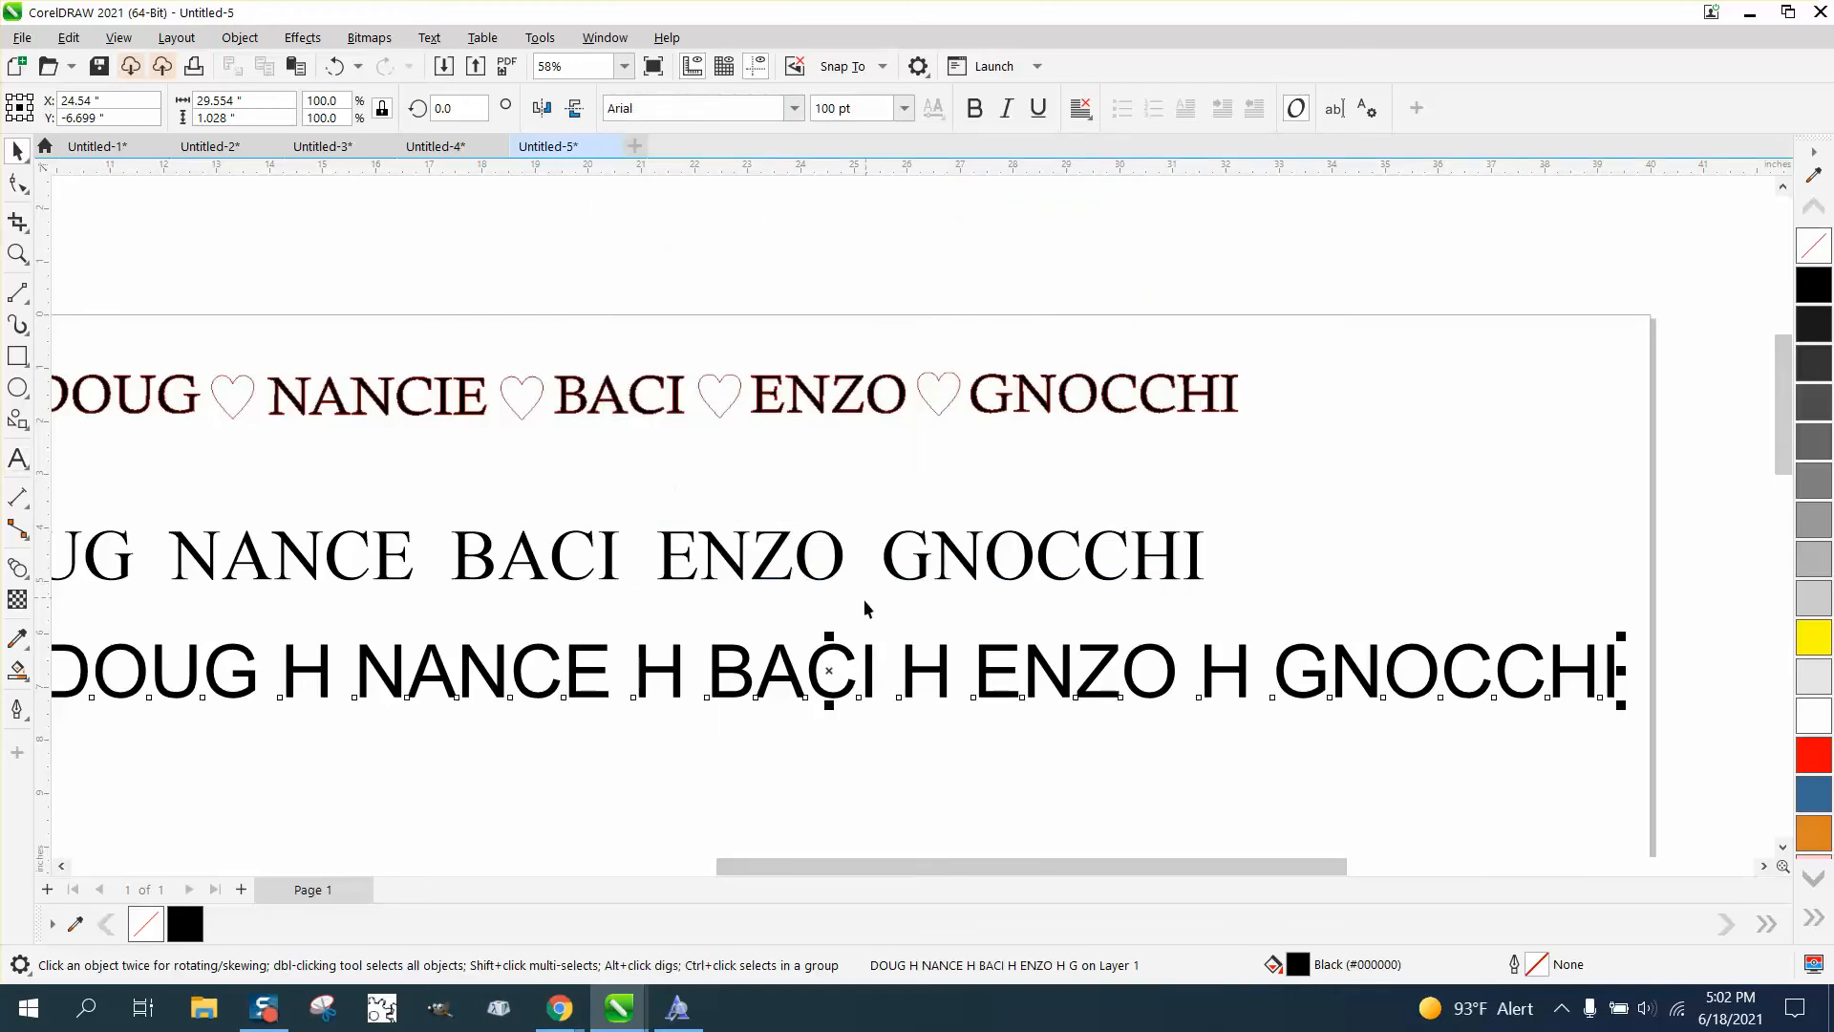
pyautogui.click(794, 108)
pyautogui.press('Escape')
pyautogui.hotkey('ctrl', 'z')
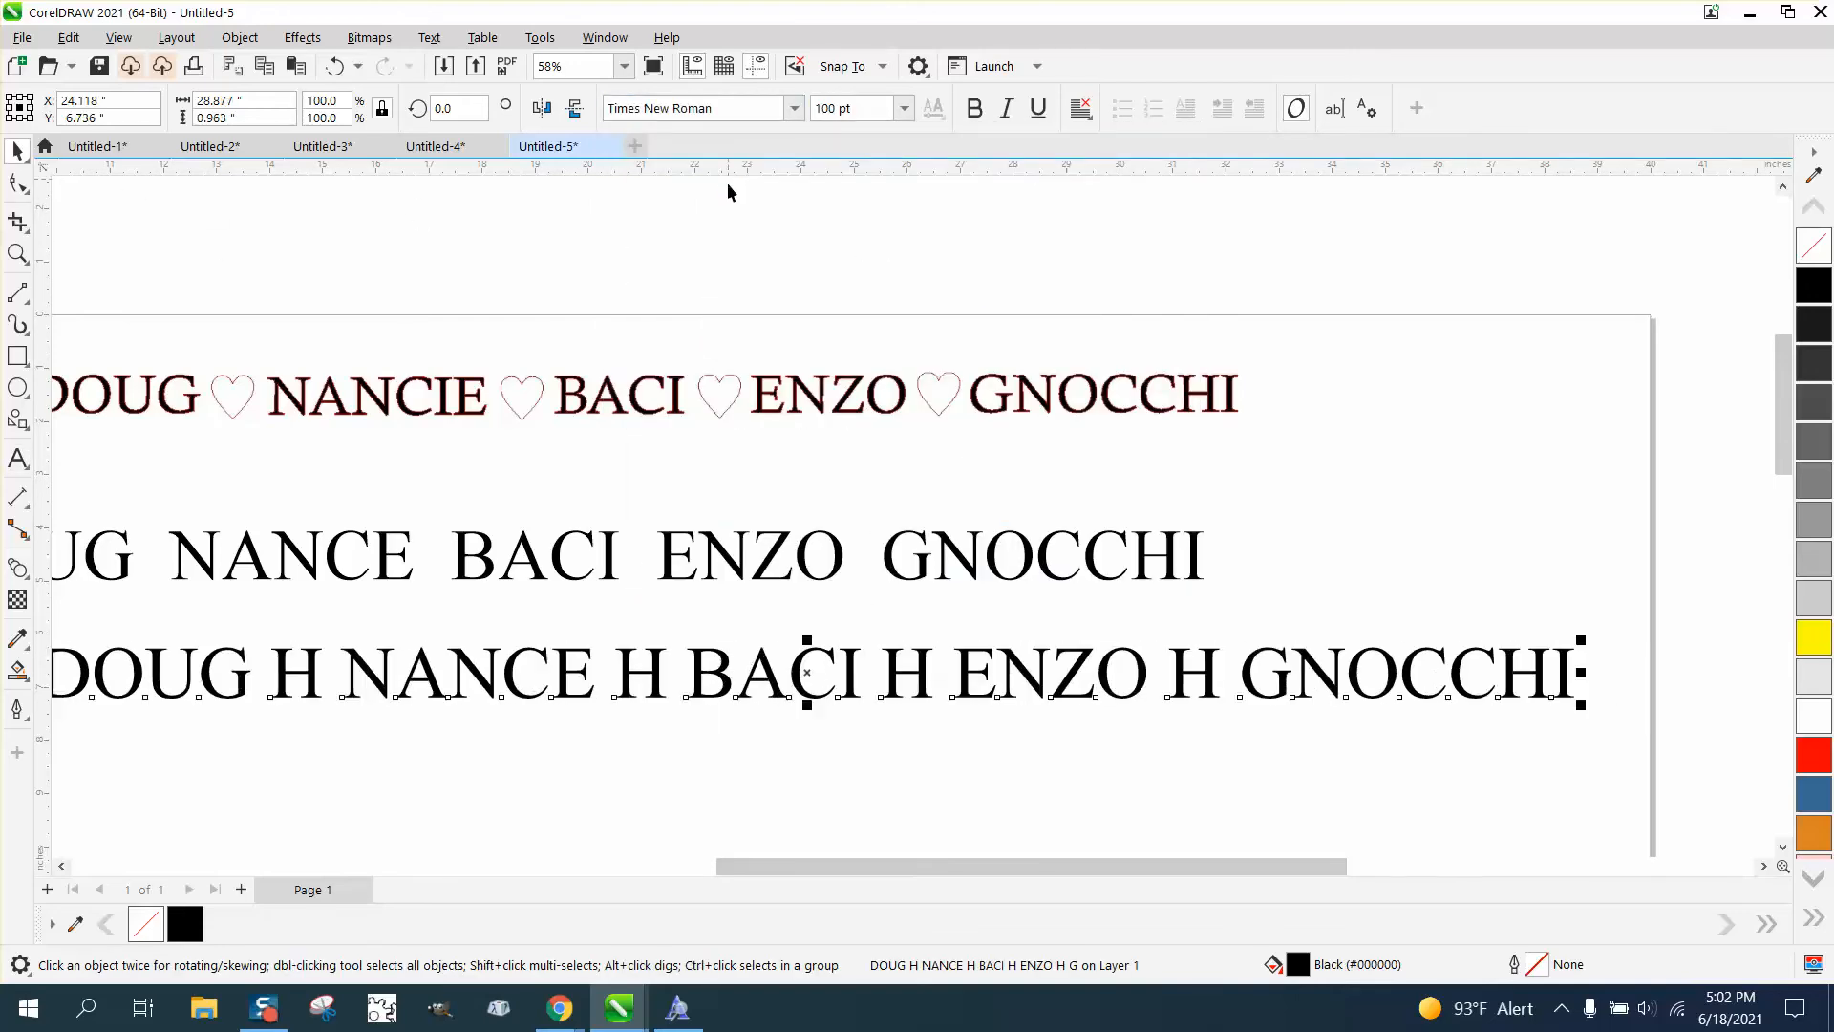
# Step: Scale the H-separated line down to about 77.7 pt and place it just above the page's top edge, over the heart-separated names
pyautogui.scroll(-1, 731, 559)
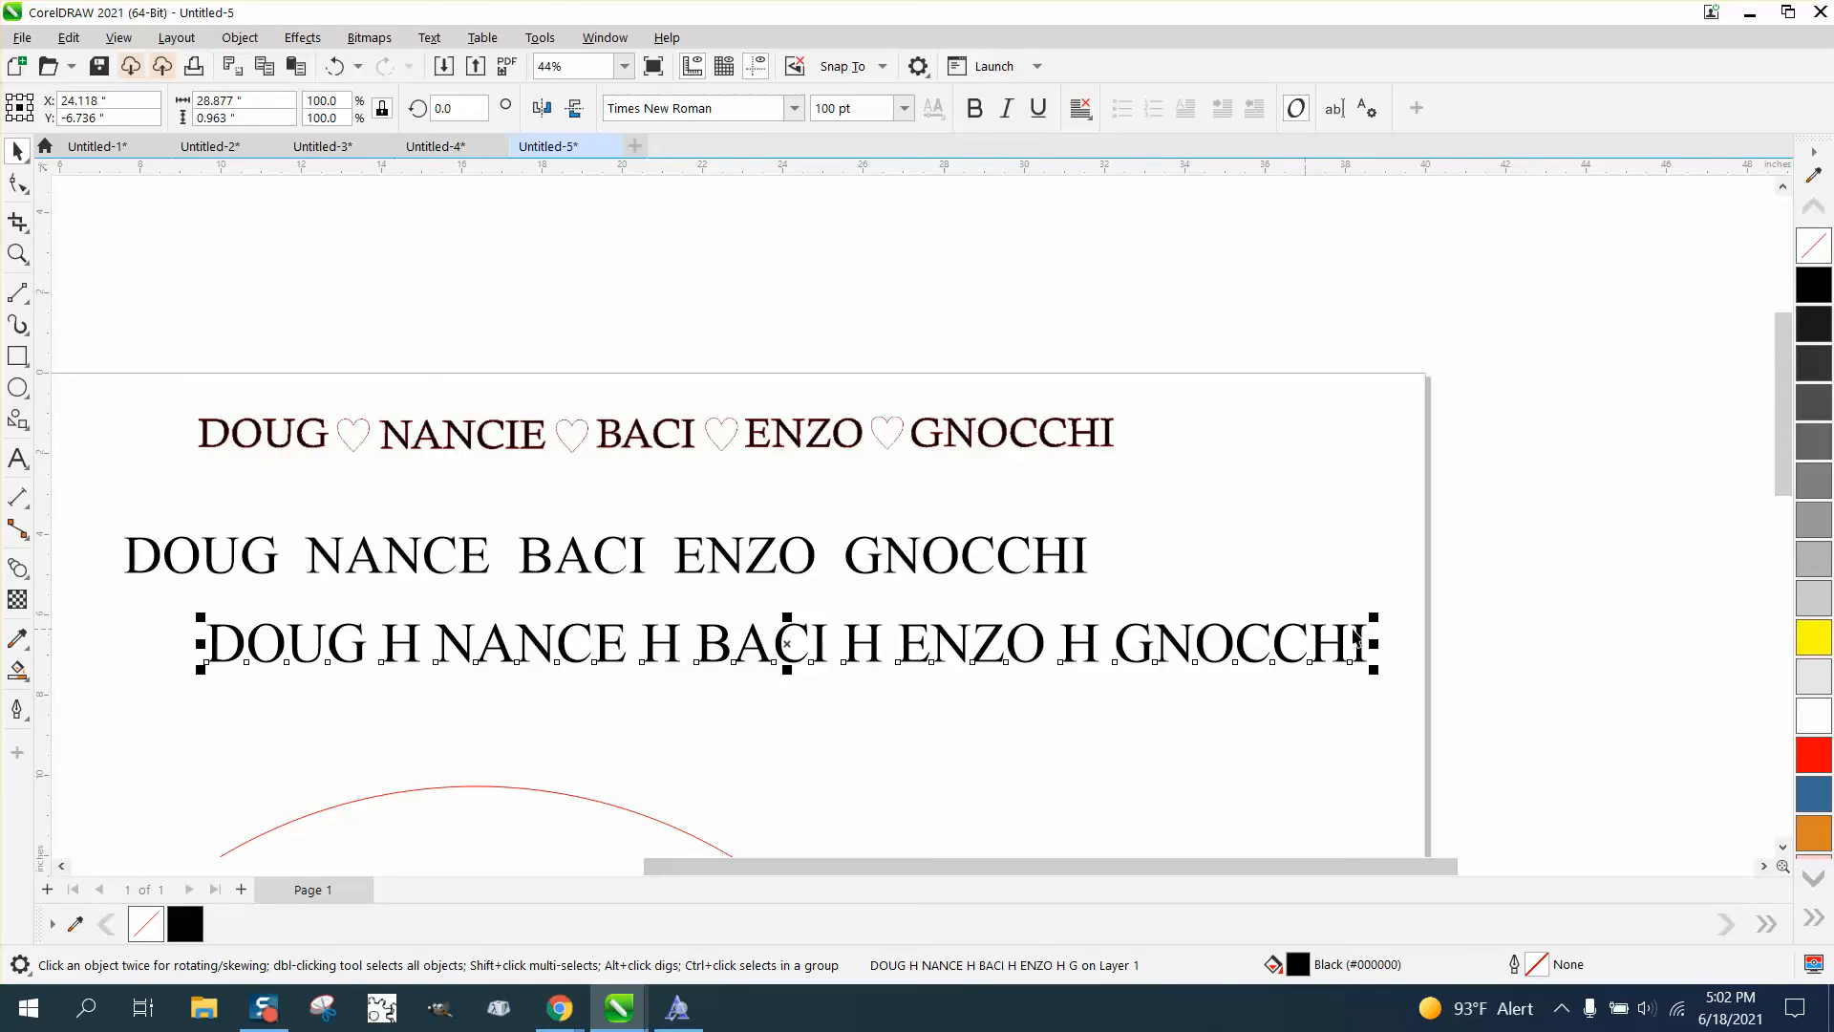
pyautogui.moveTo(1380, 619); pyautogui.dragTo(1307, 627)
pyautogui.moveTo(733, 647); pyautogui.dragTo(719, 346)
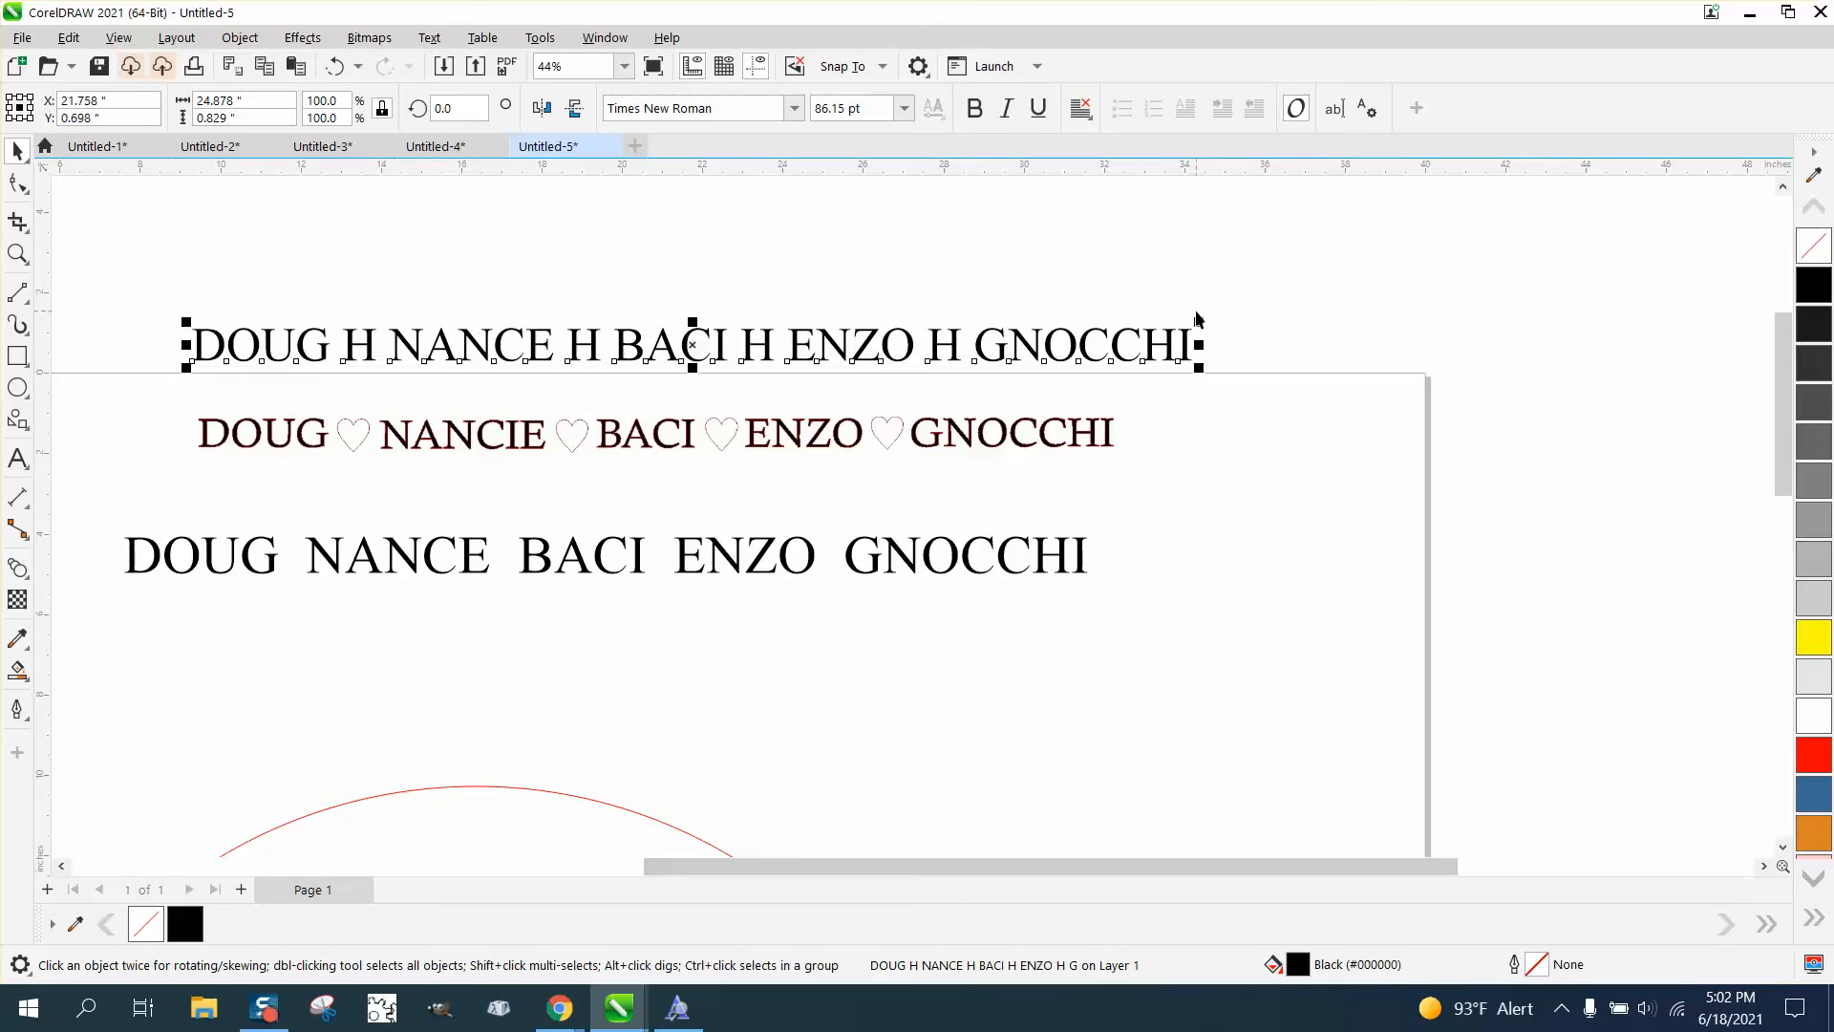
pyautogui.moveTo(1202, 318); pyautogui.dragTo(1103, 324)
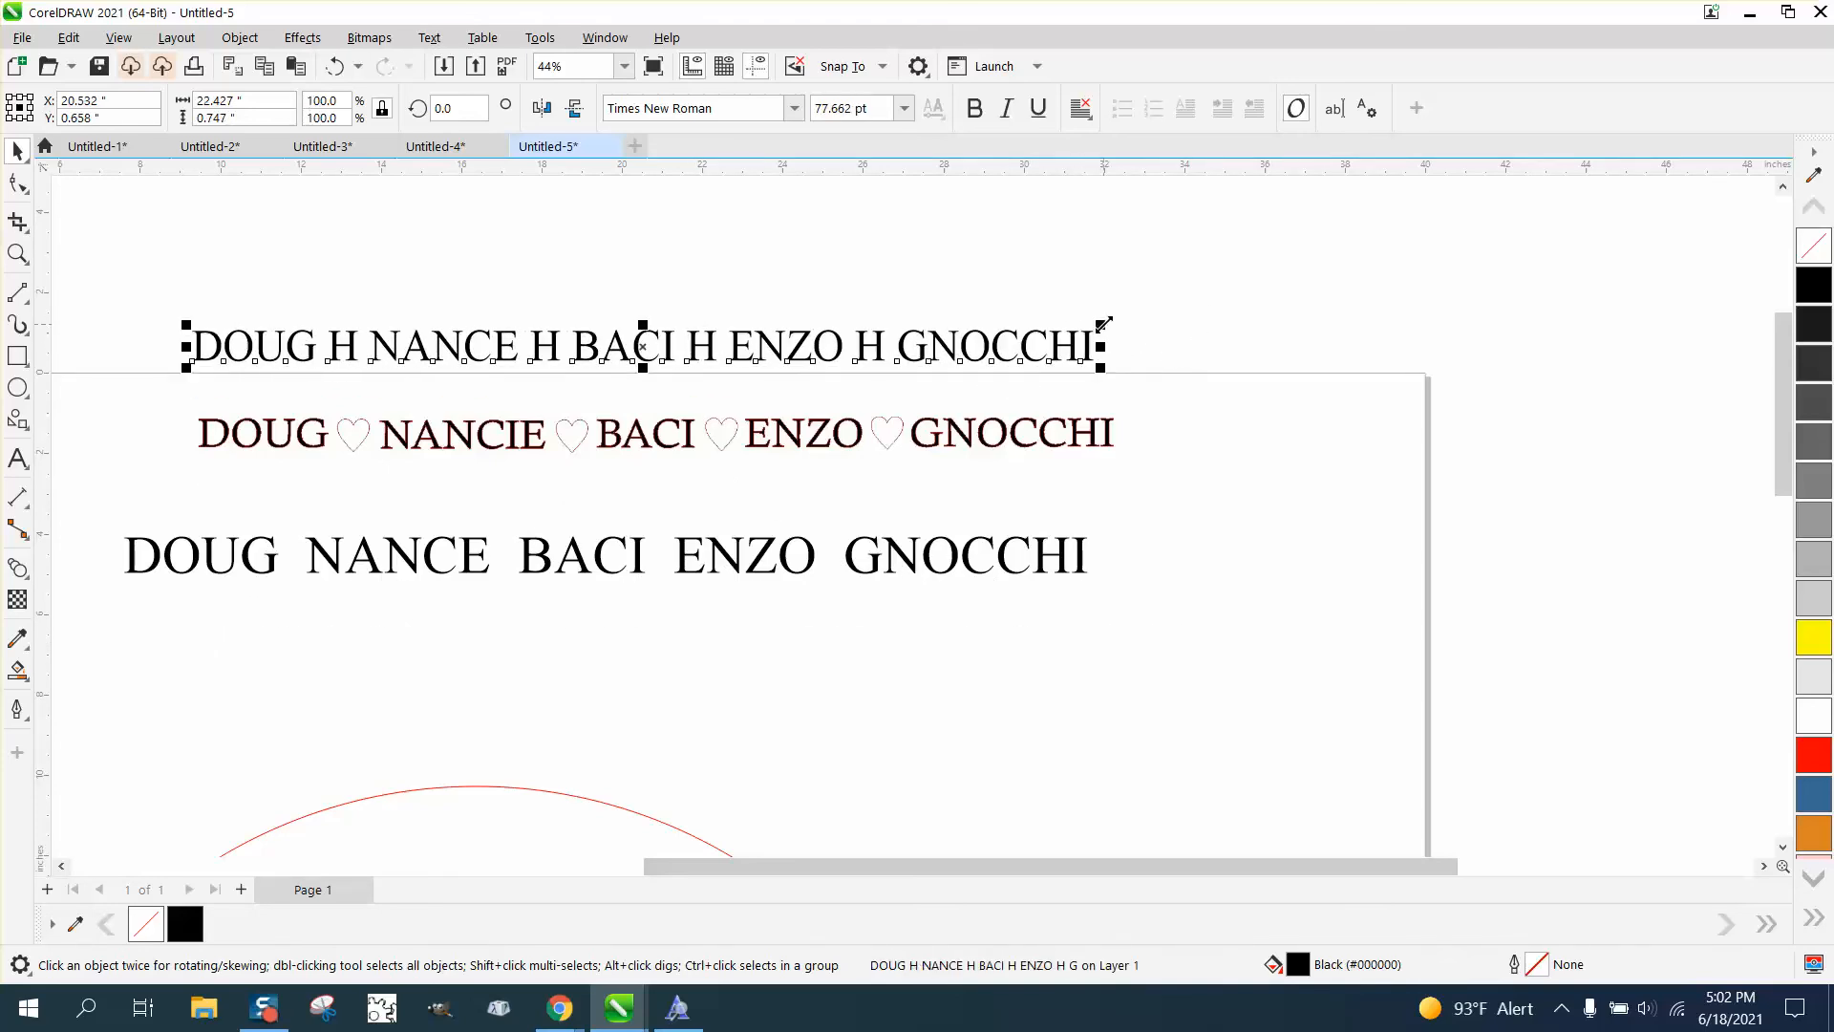
# Step: Change the last two separating H letters in the top text line to the HEART shapes font
pyautogui.click(17, 253)
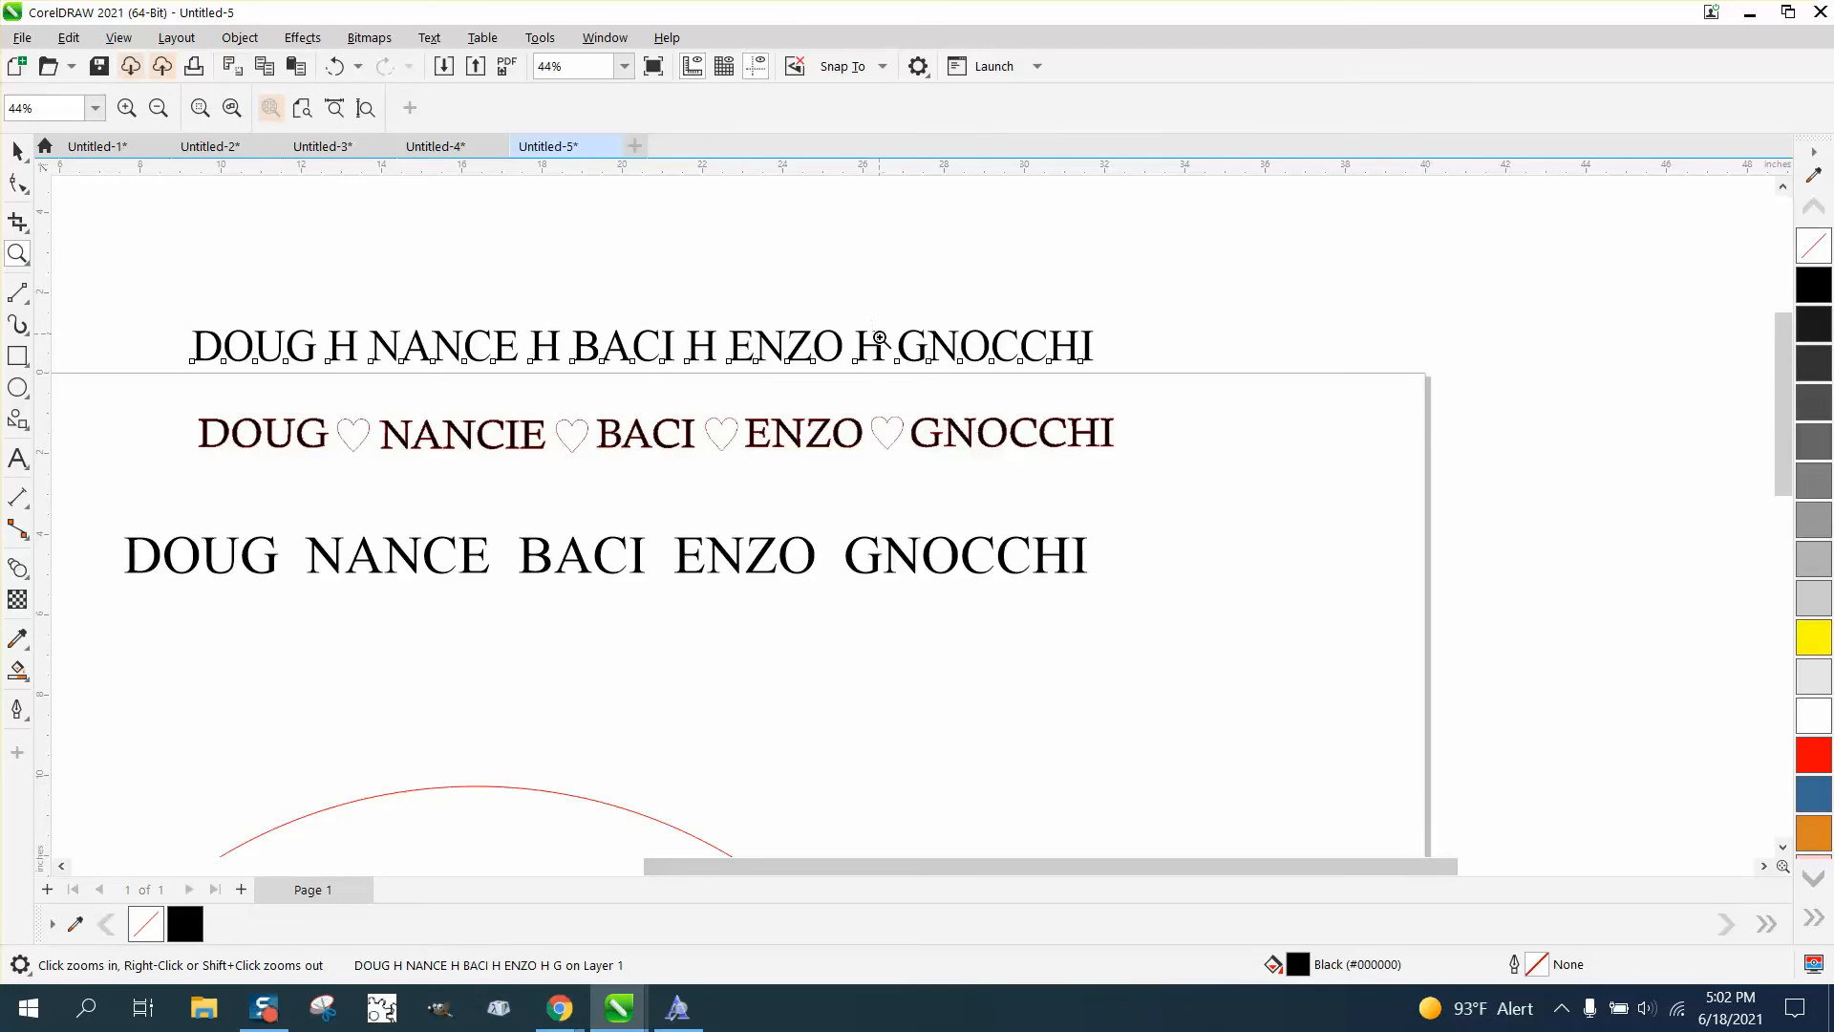
pyautogui.click(18, 458)
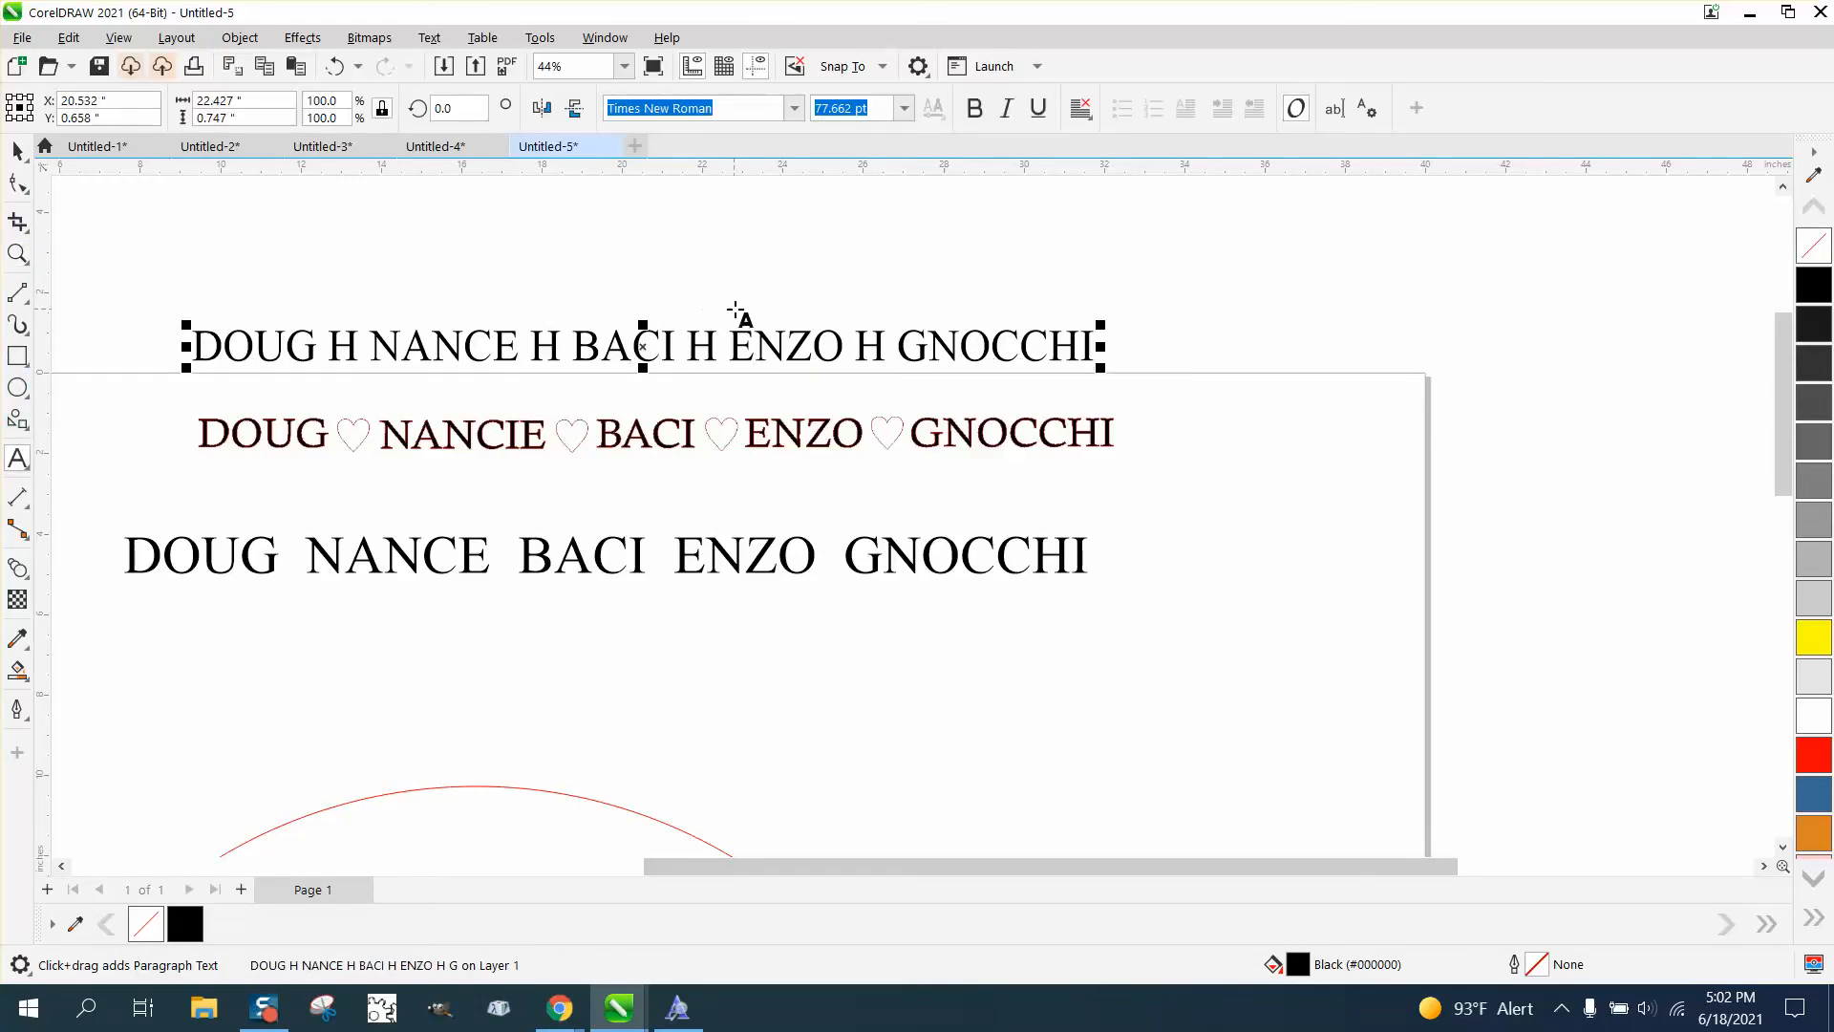
pyautogui.doubleClick(879, 344)
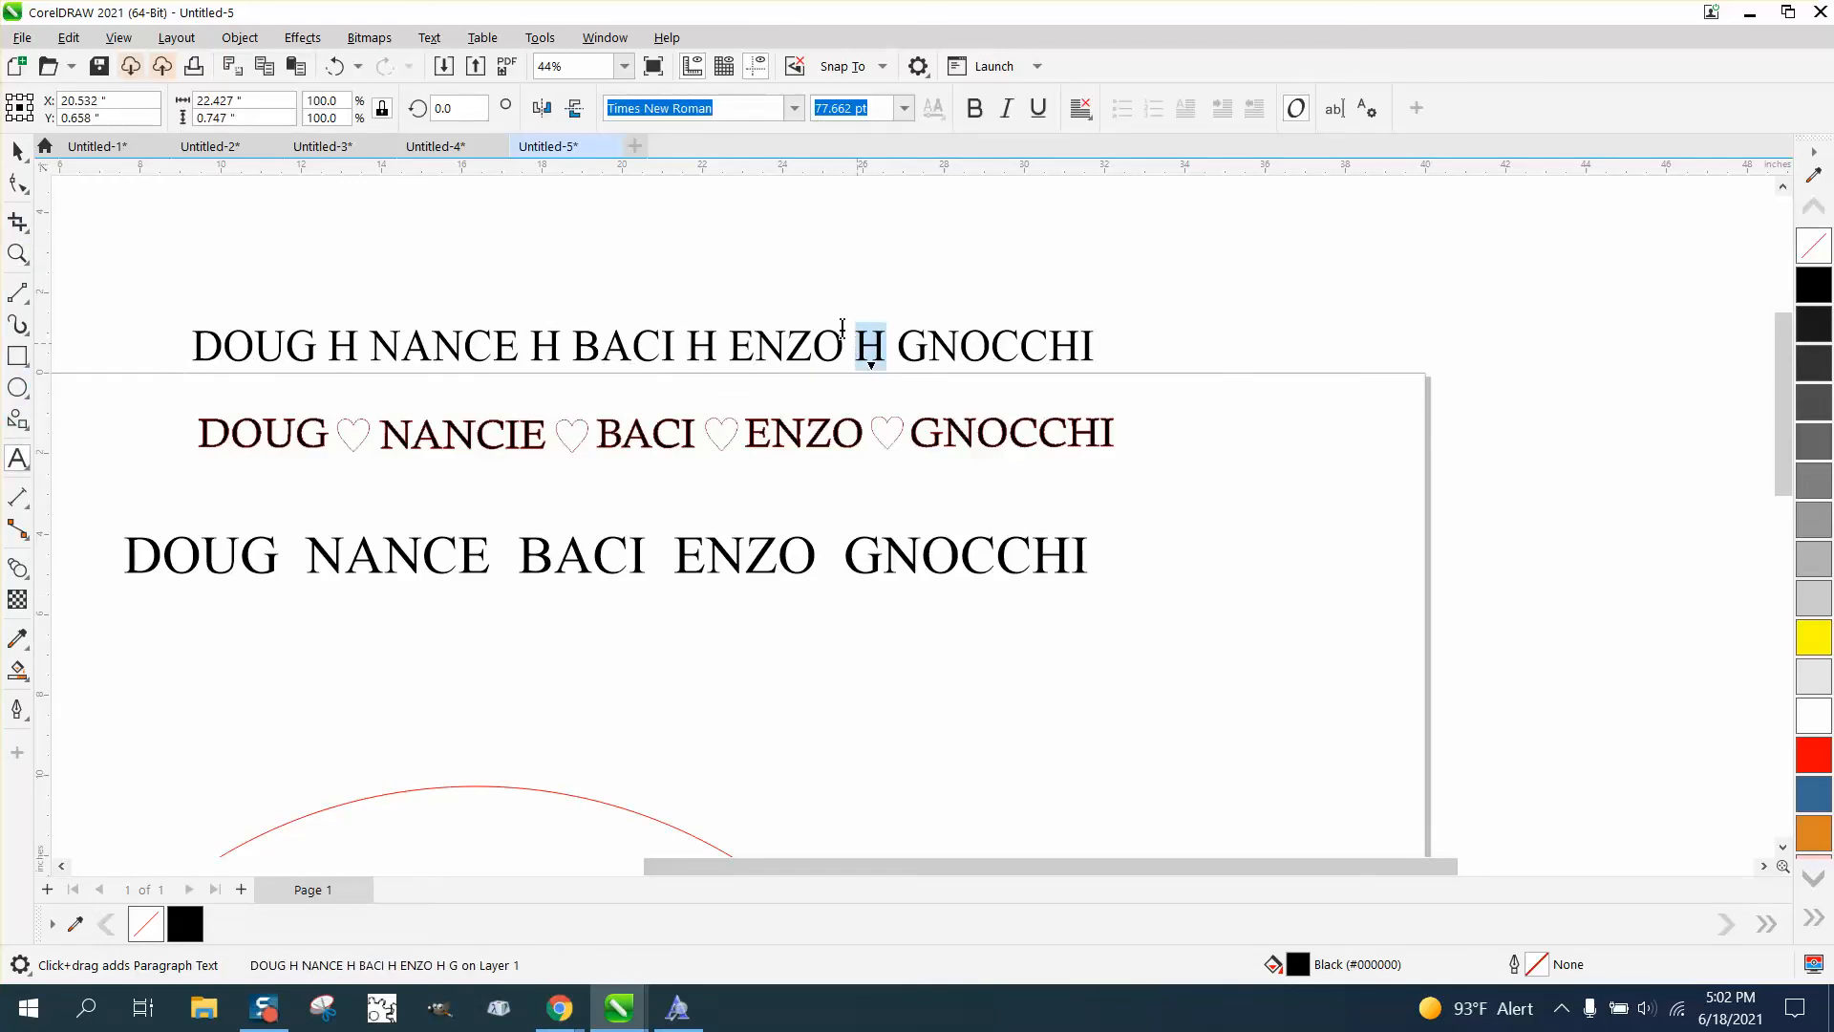
pyautogui.click(793, 109)
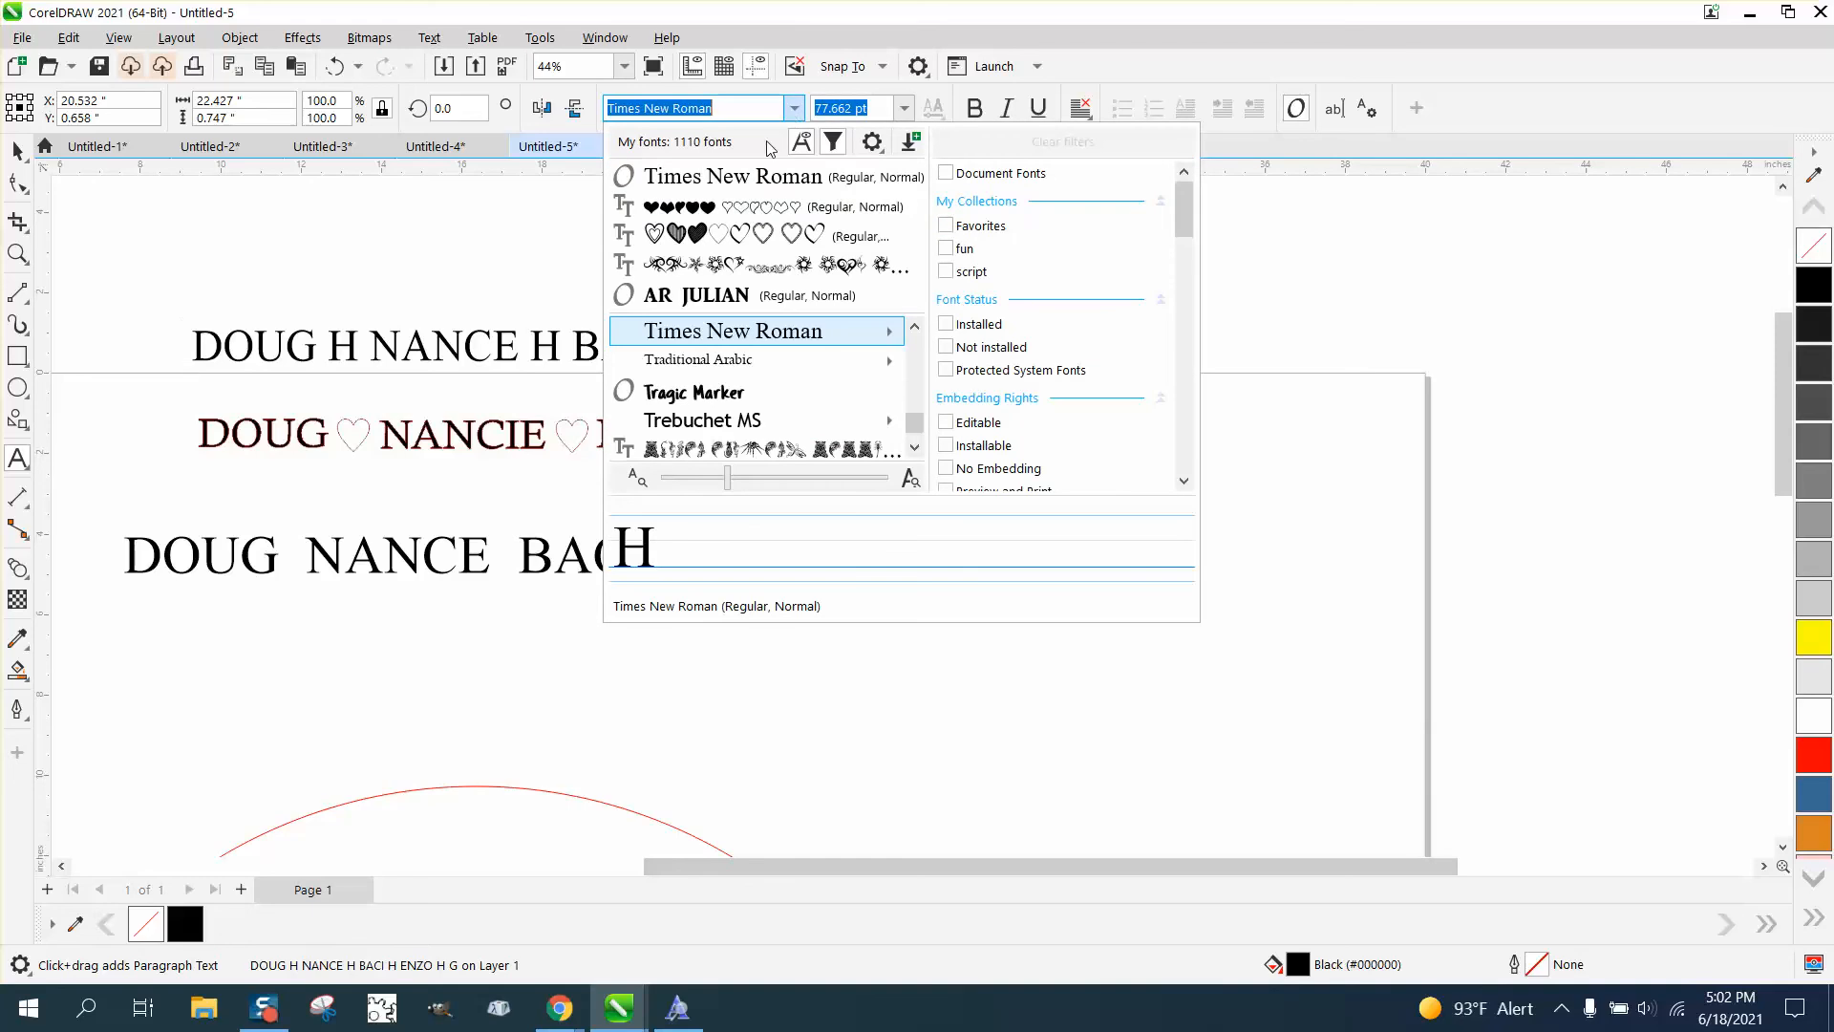
pyautogui.click(752, 208)
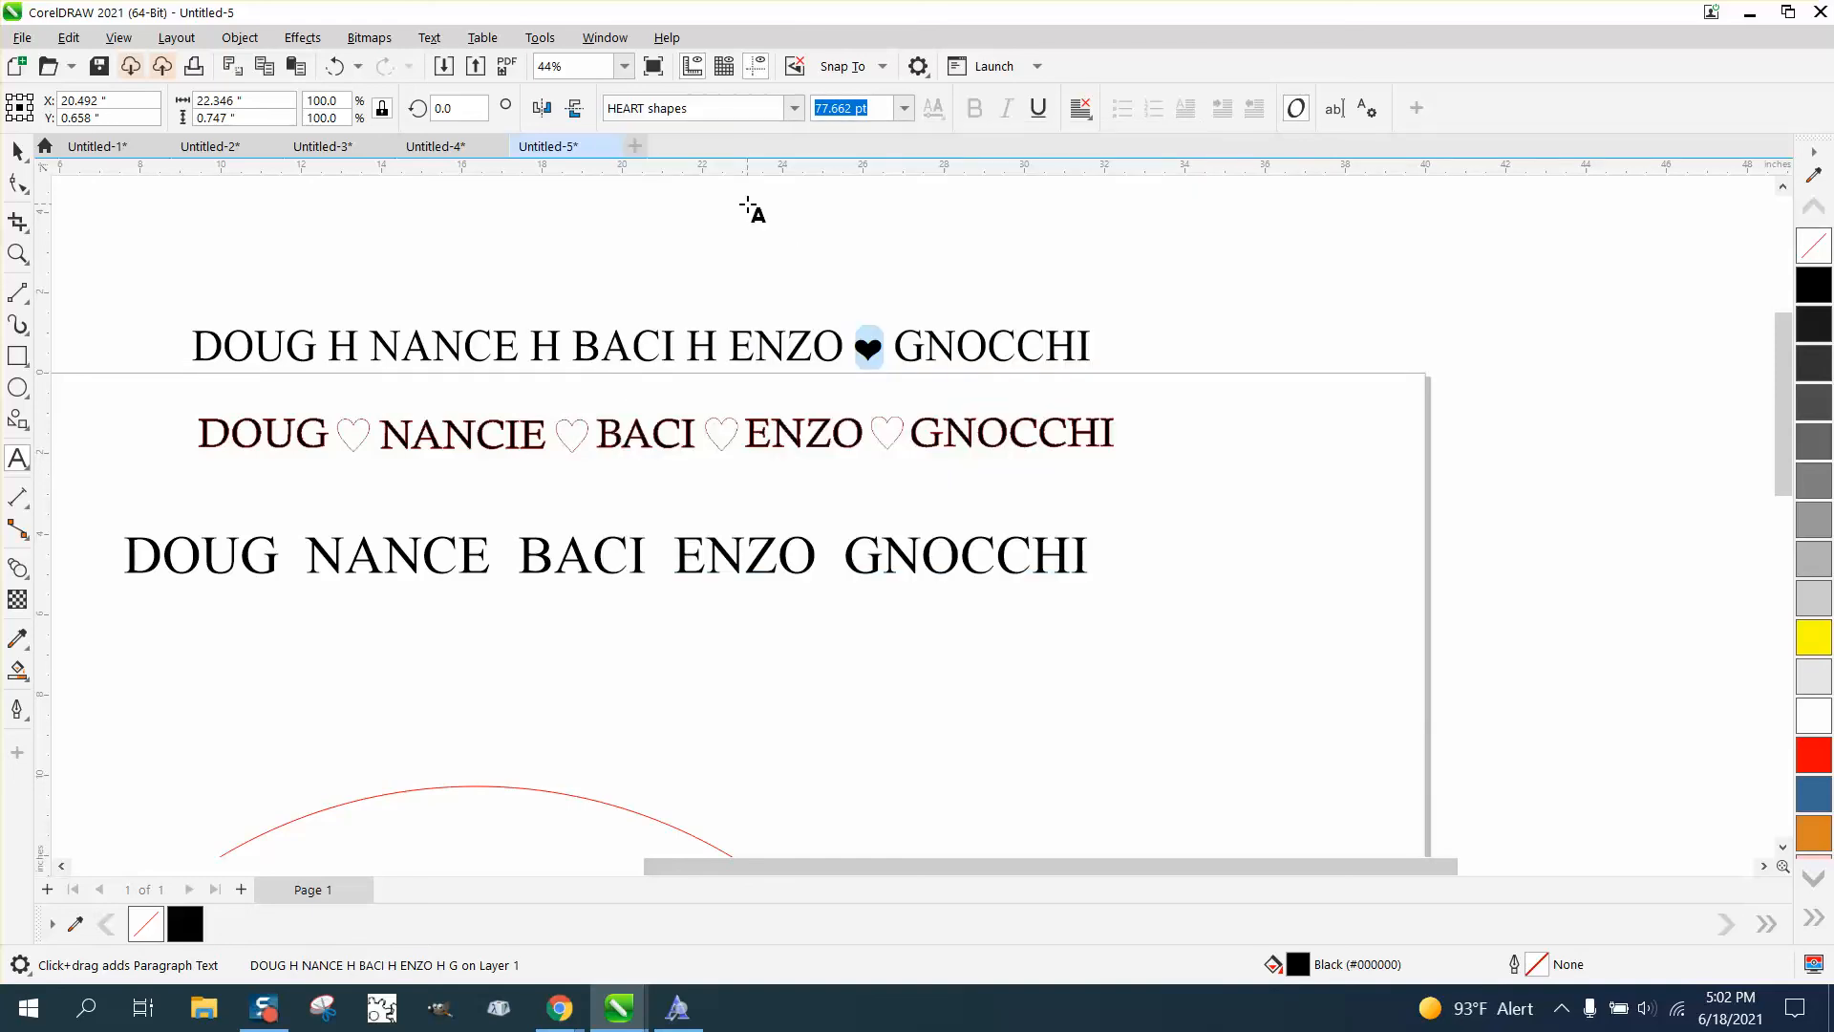
pyautogui.doubleClick(712, 349)
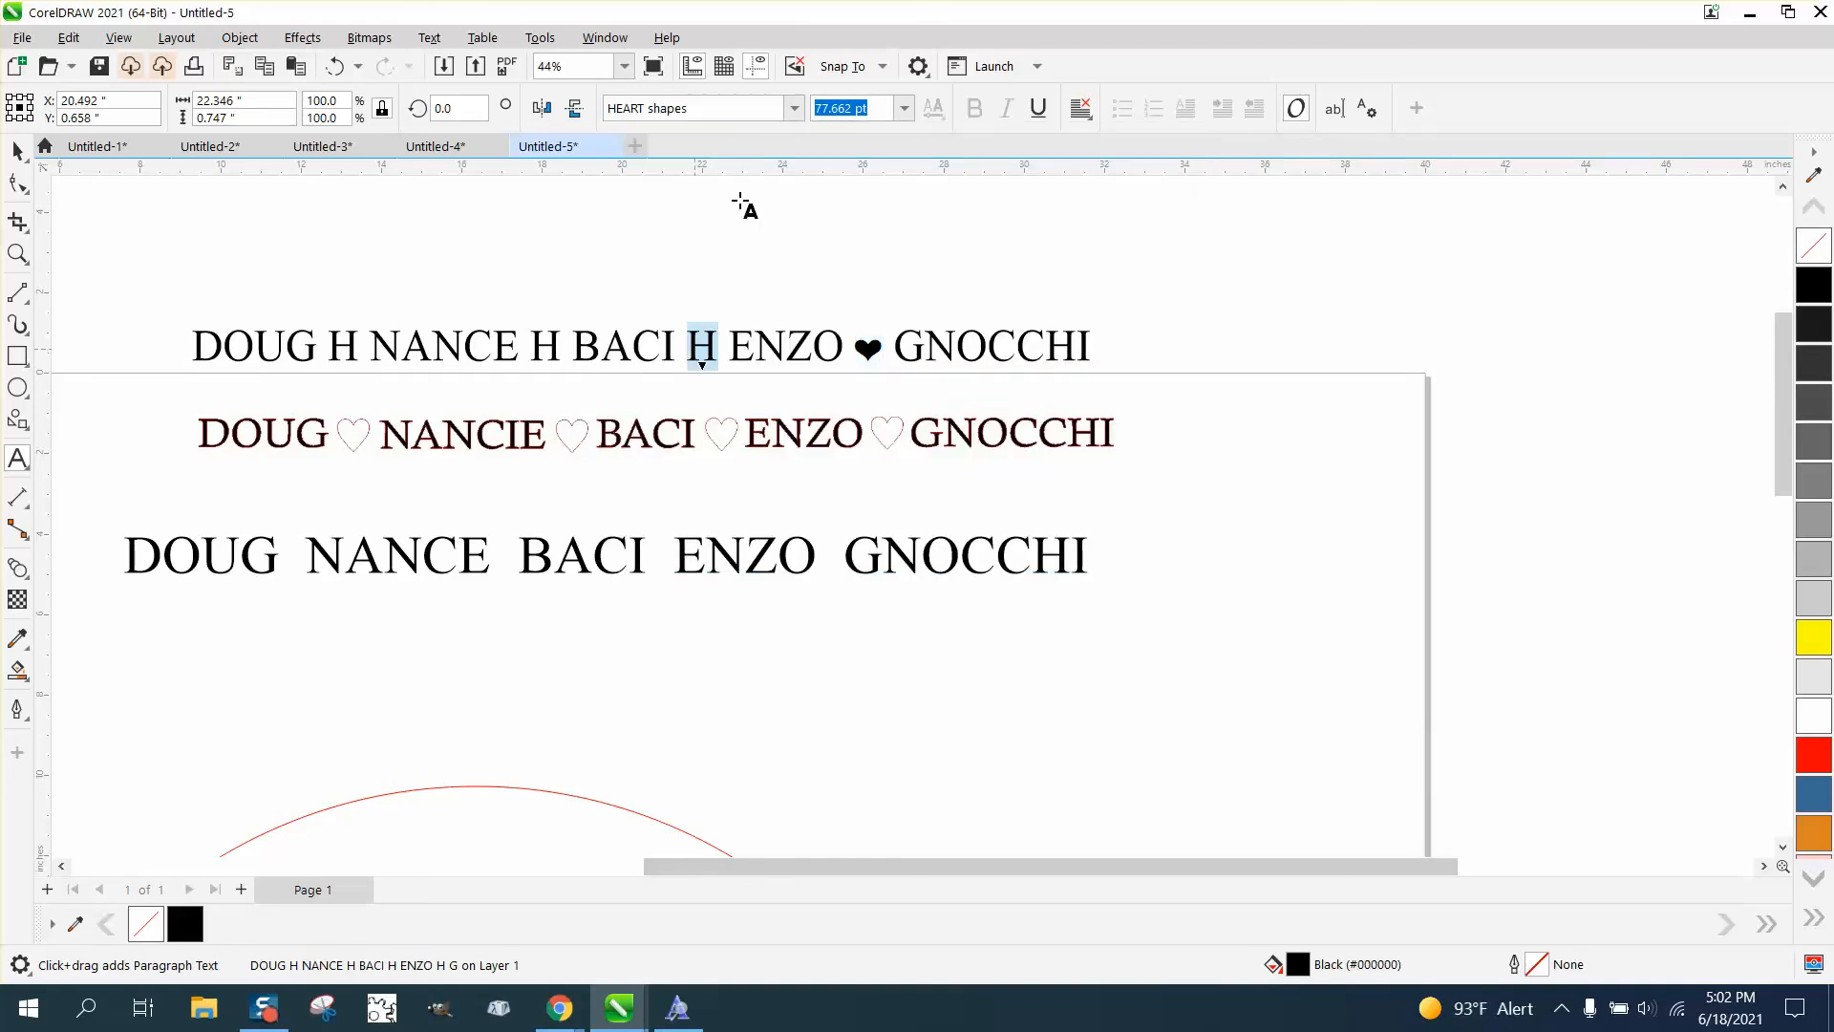
pyautogui.click(794, 108)
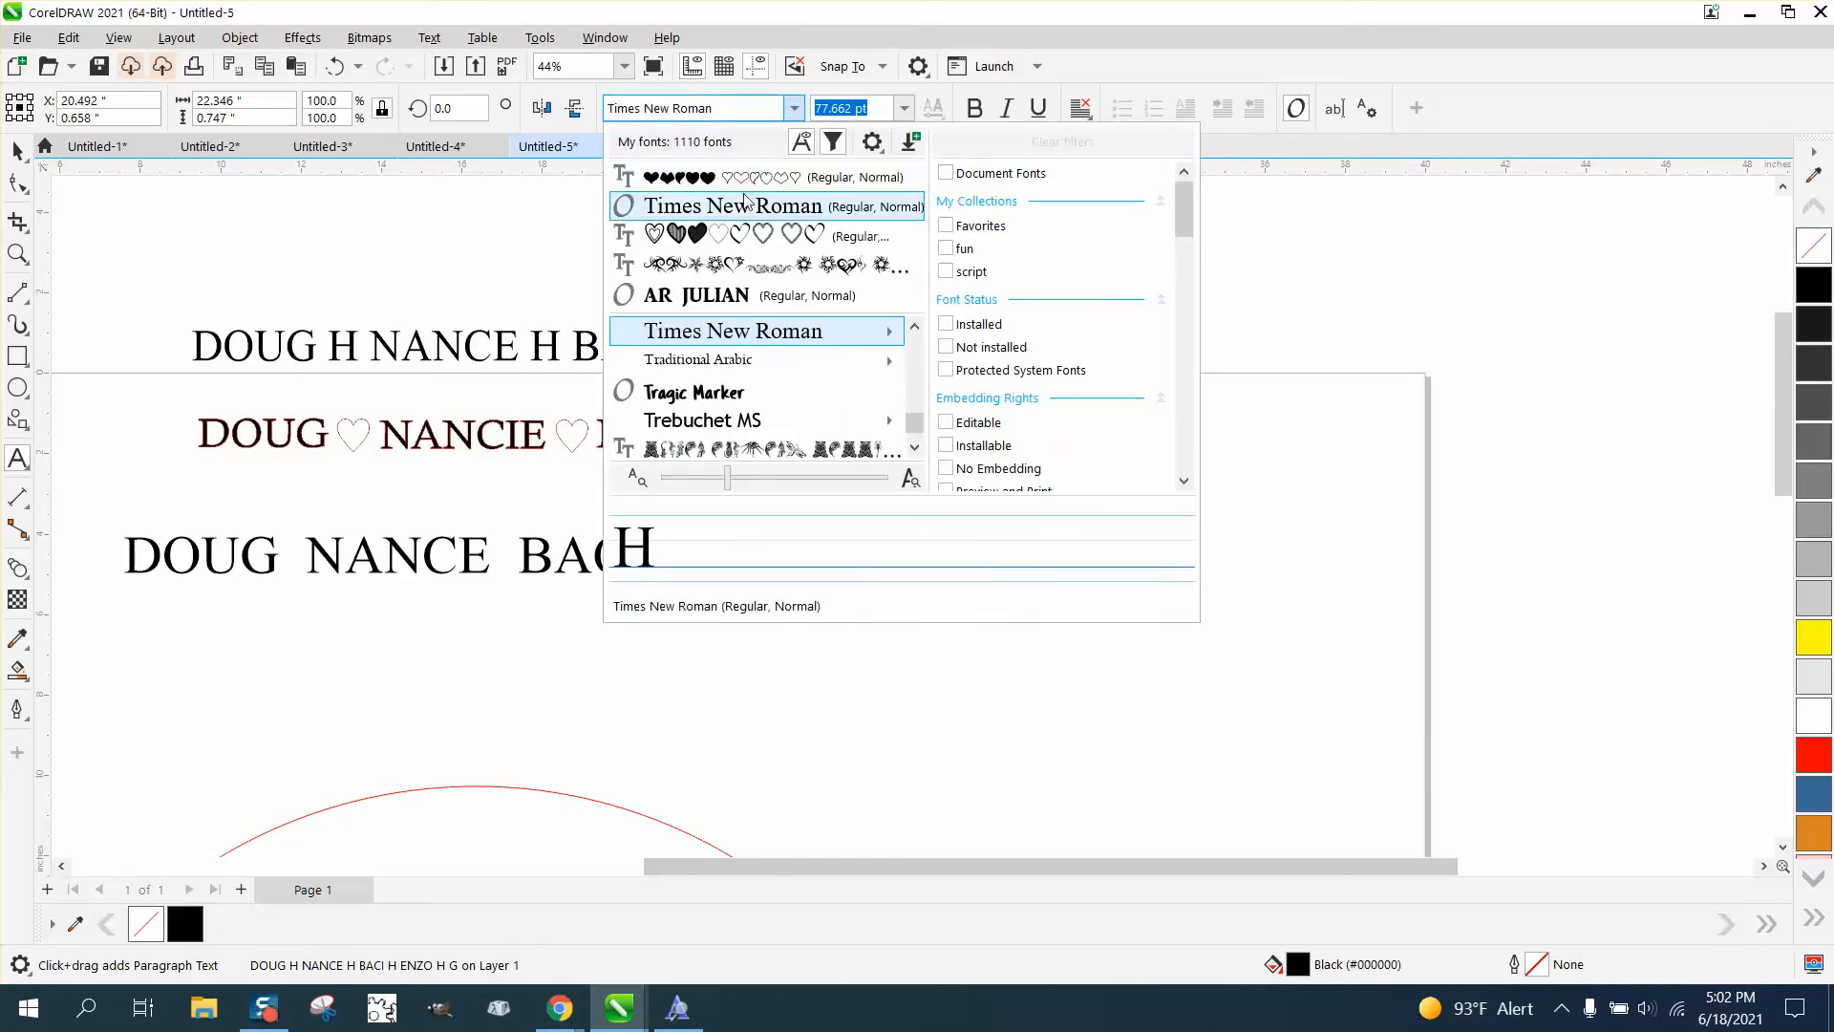
pyautogui.click(674, 171)
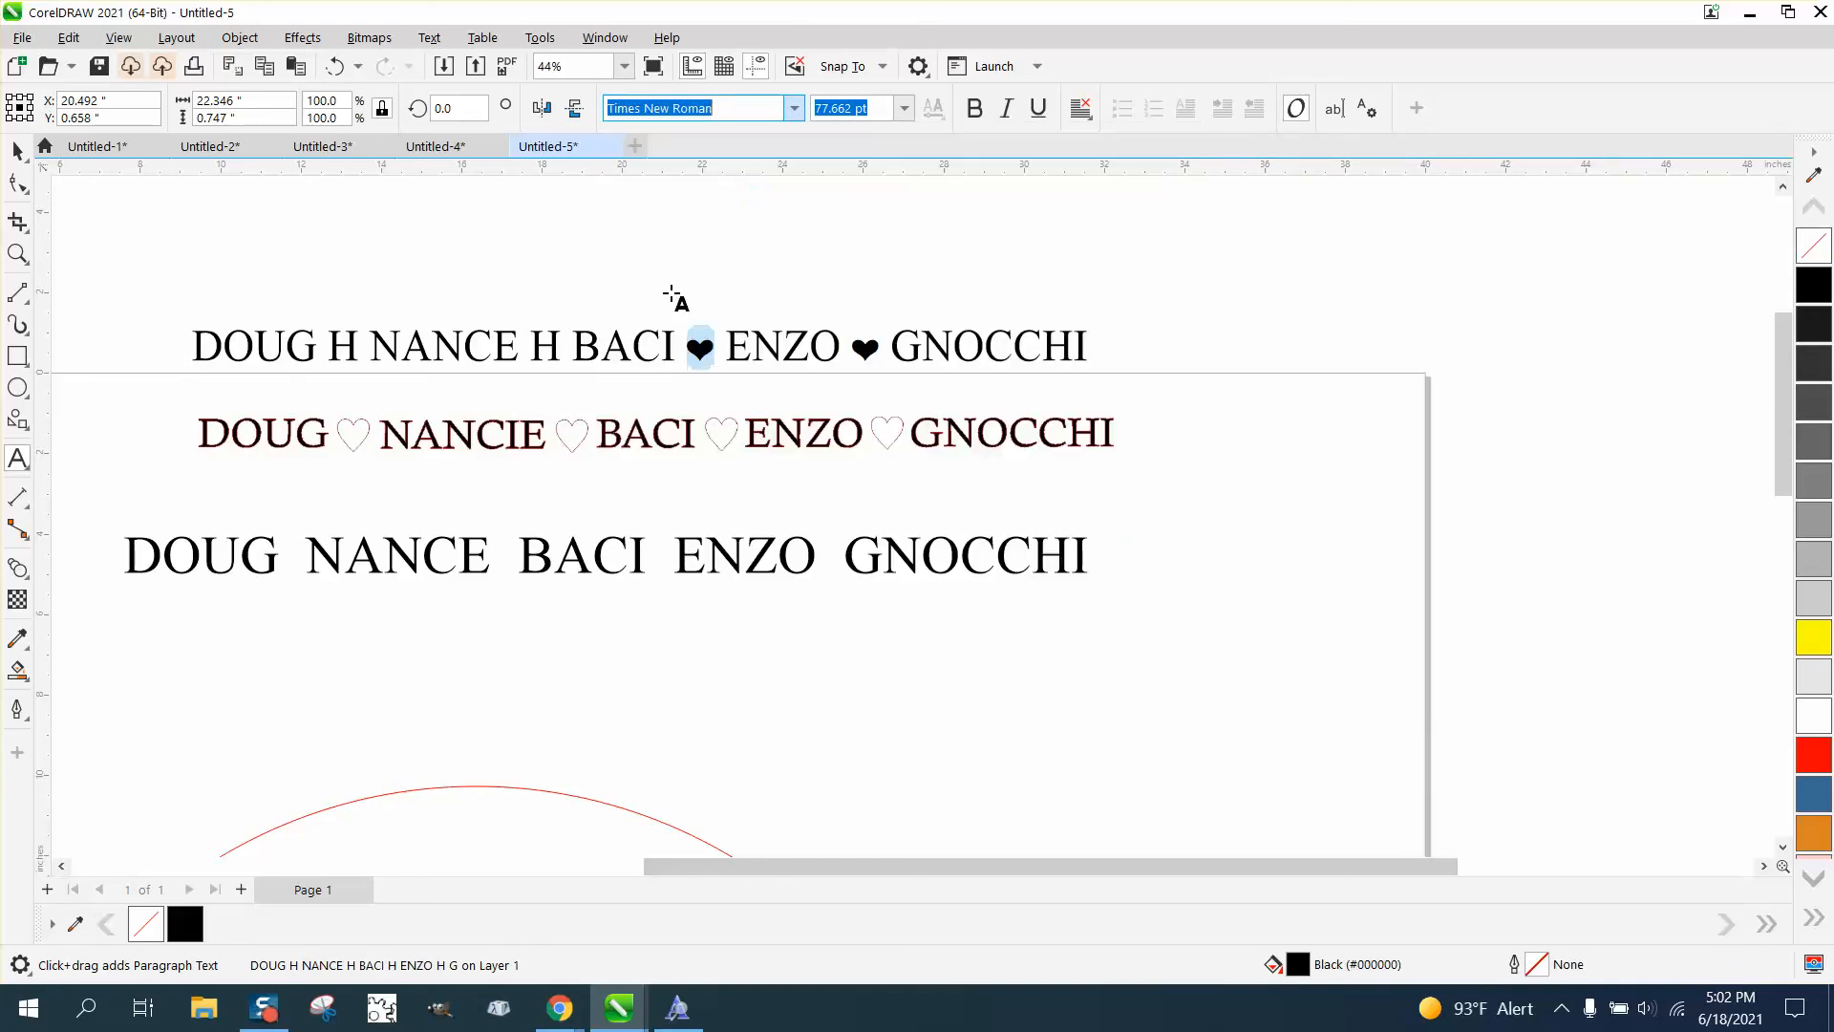
# Step: Apply the HEART shapes font to the first two separating H letters and finish editing the text line
pyautogui.doubleClick(541, 346)
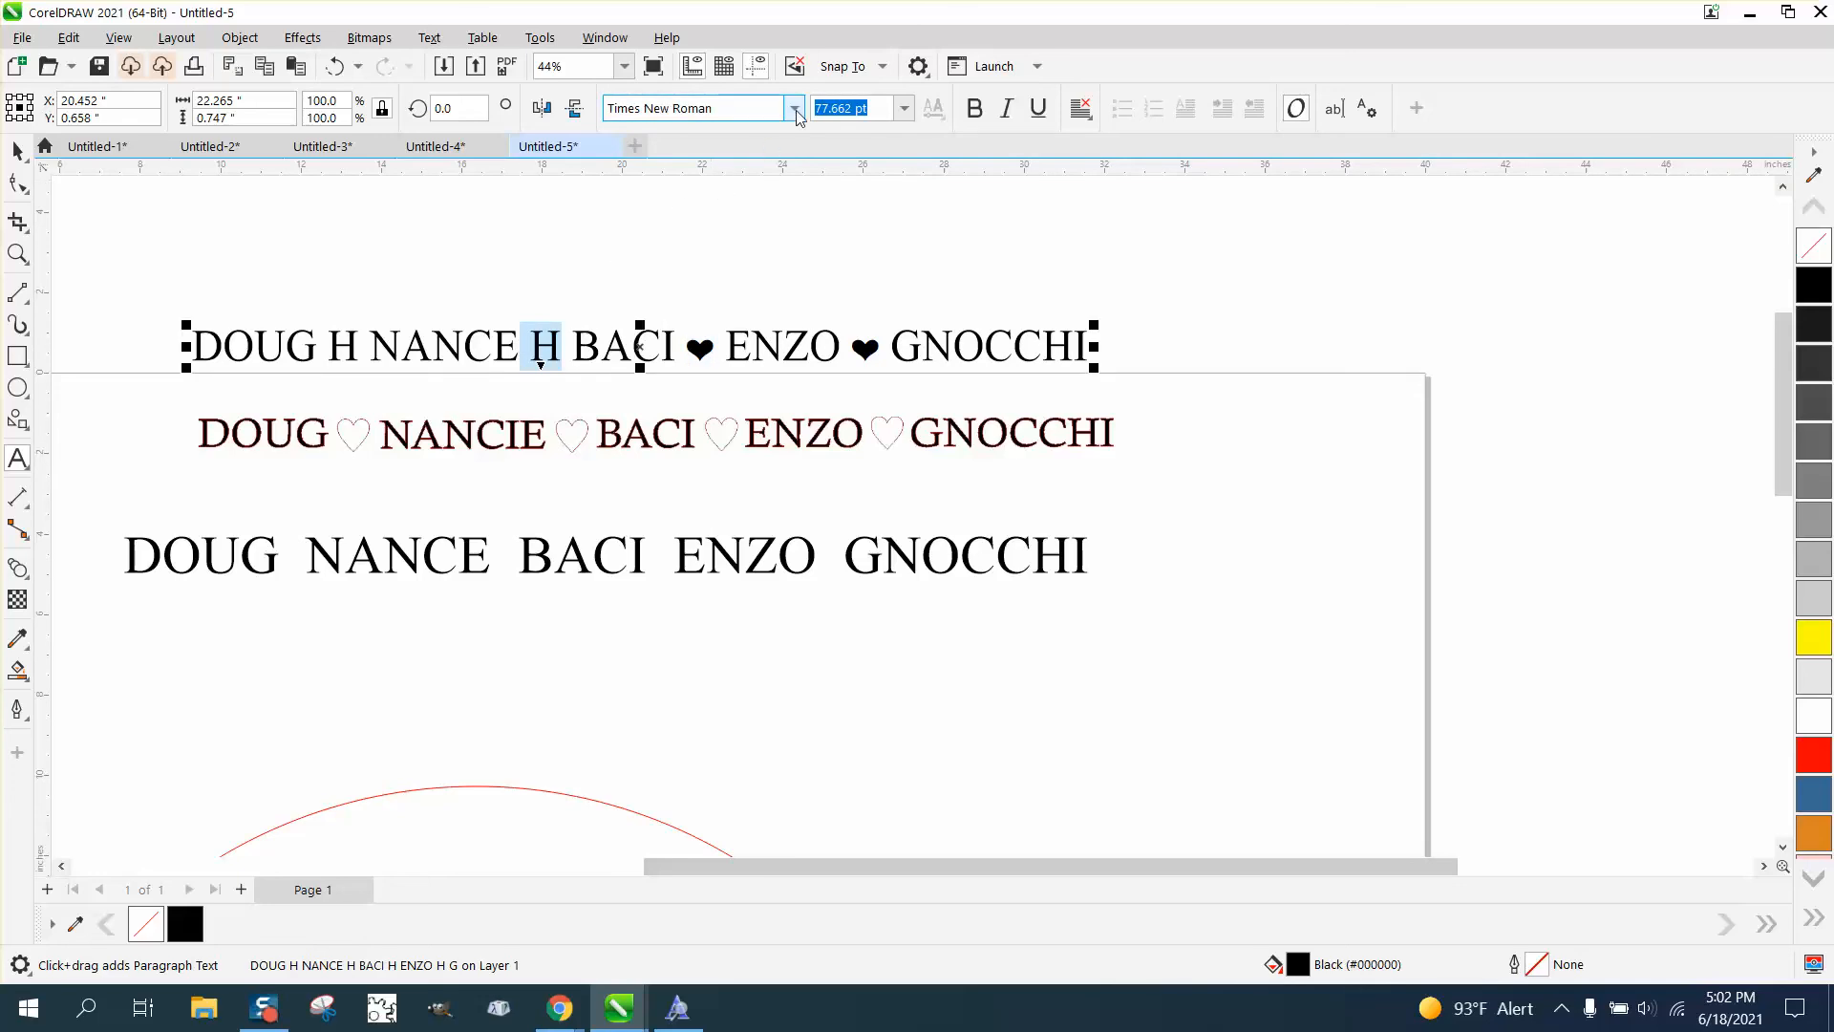
pyautogui.click(678, 175)
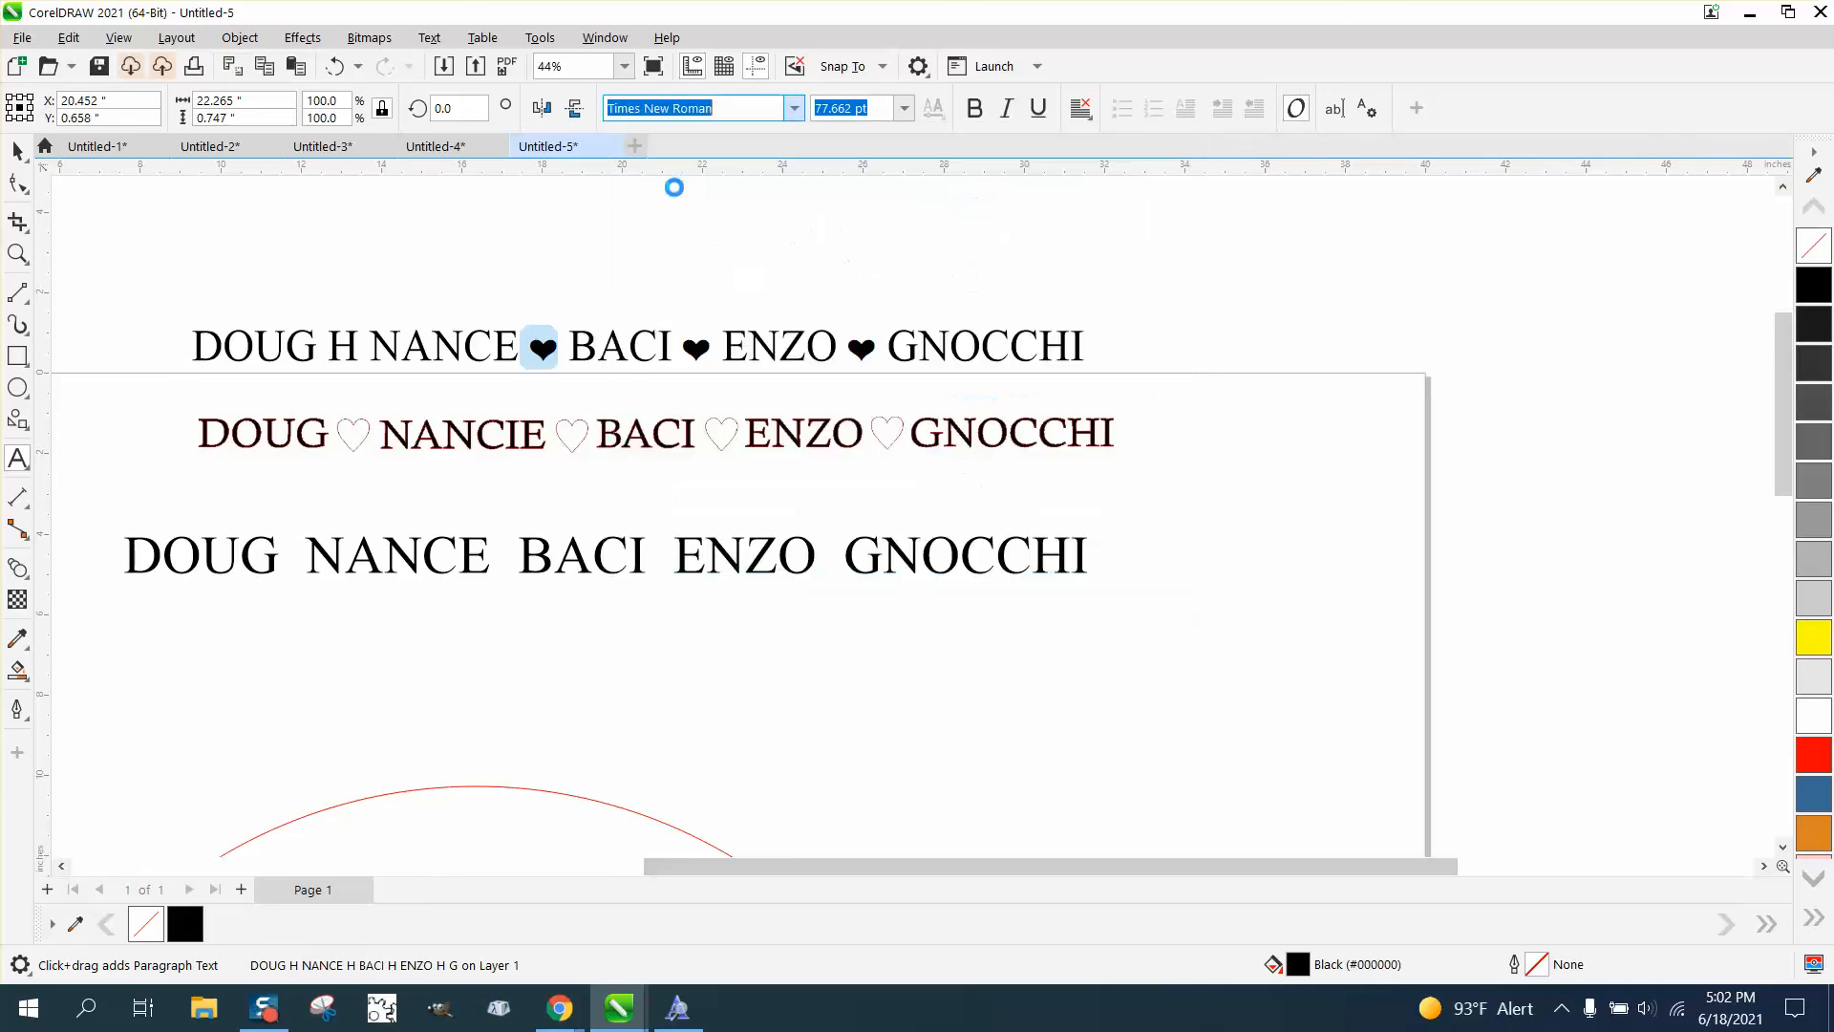
pyautogui.doubleClick(344, 346)
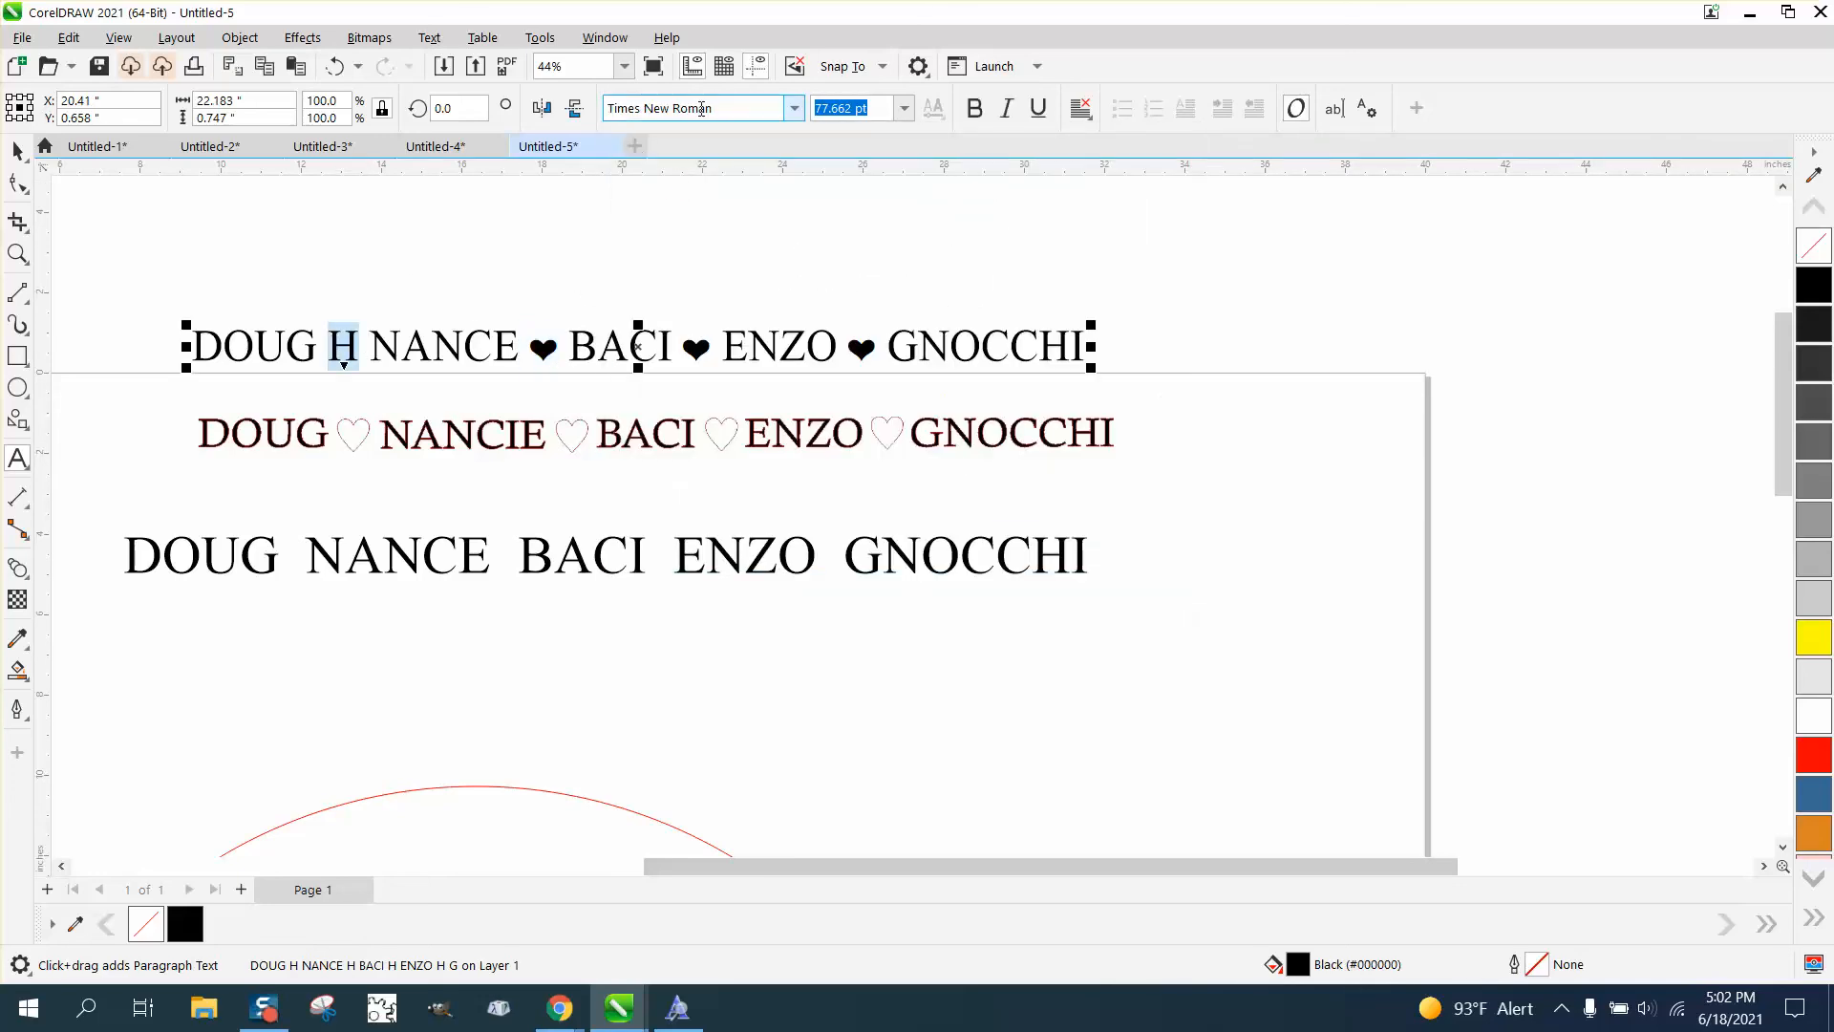
pyautogui.click(794, 108)
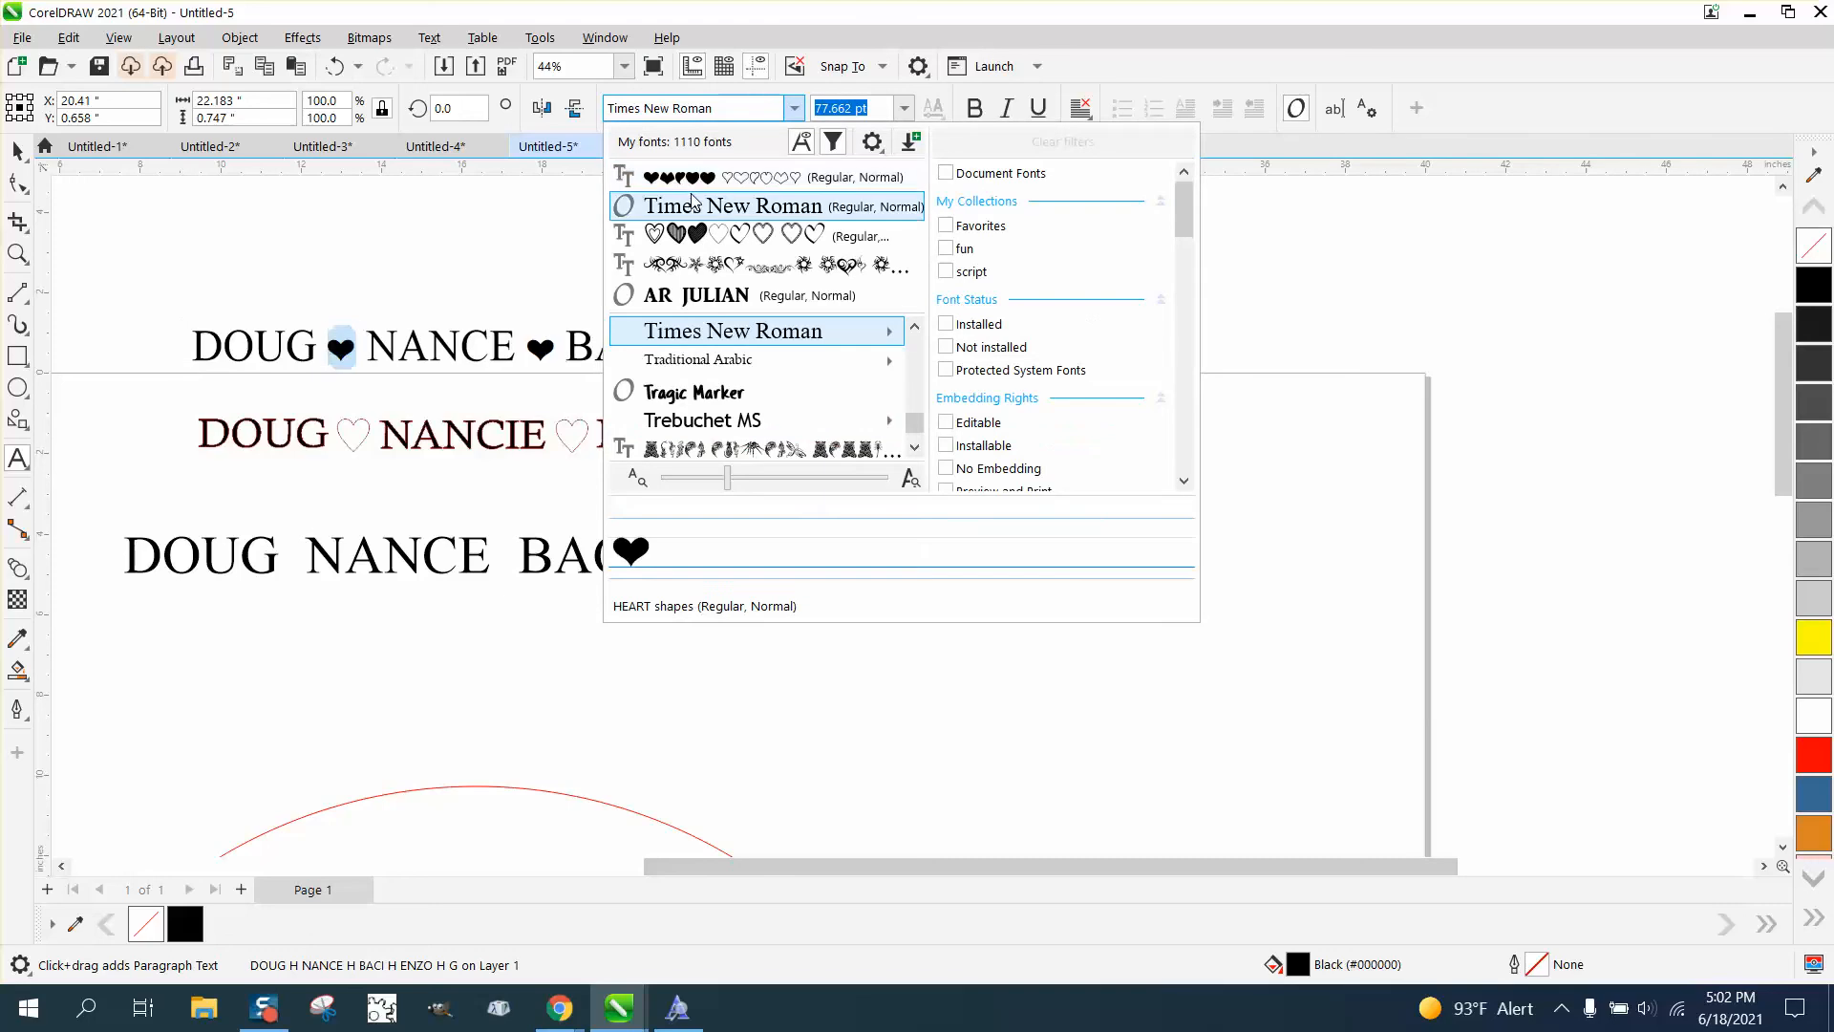
pyautogui.click(695, 182)
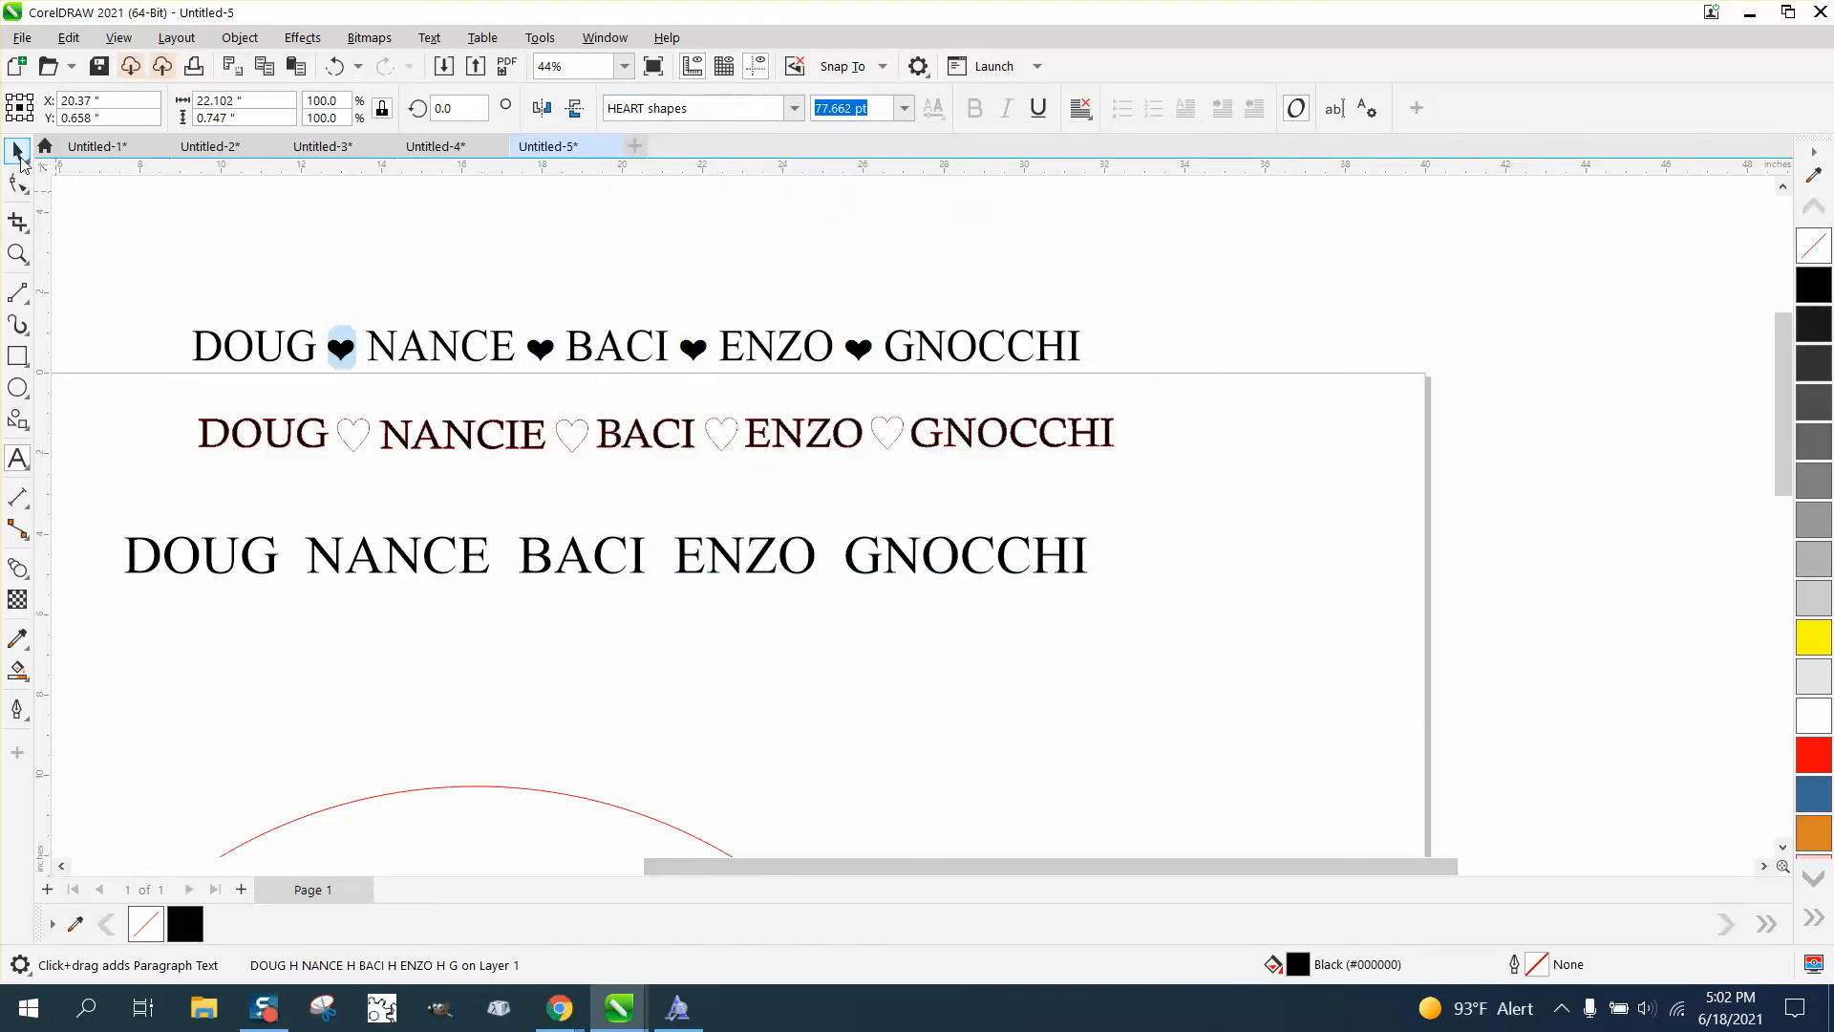
pyautogui.click(18, 150)
pyautogui.moveTo(130, 279); pyautogui.dragTo(610, 363)
pyautogui.moveTo(1125, 424); pyautogui.dragTo(1126, 424)
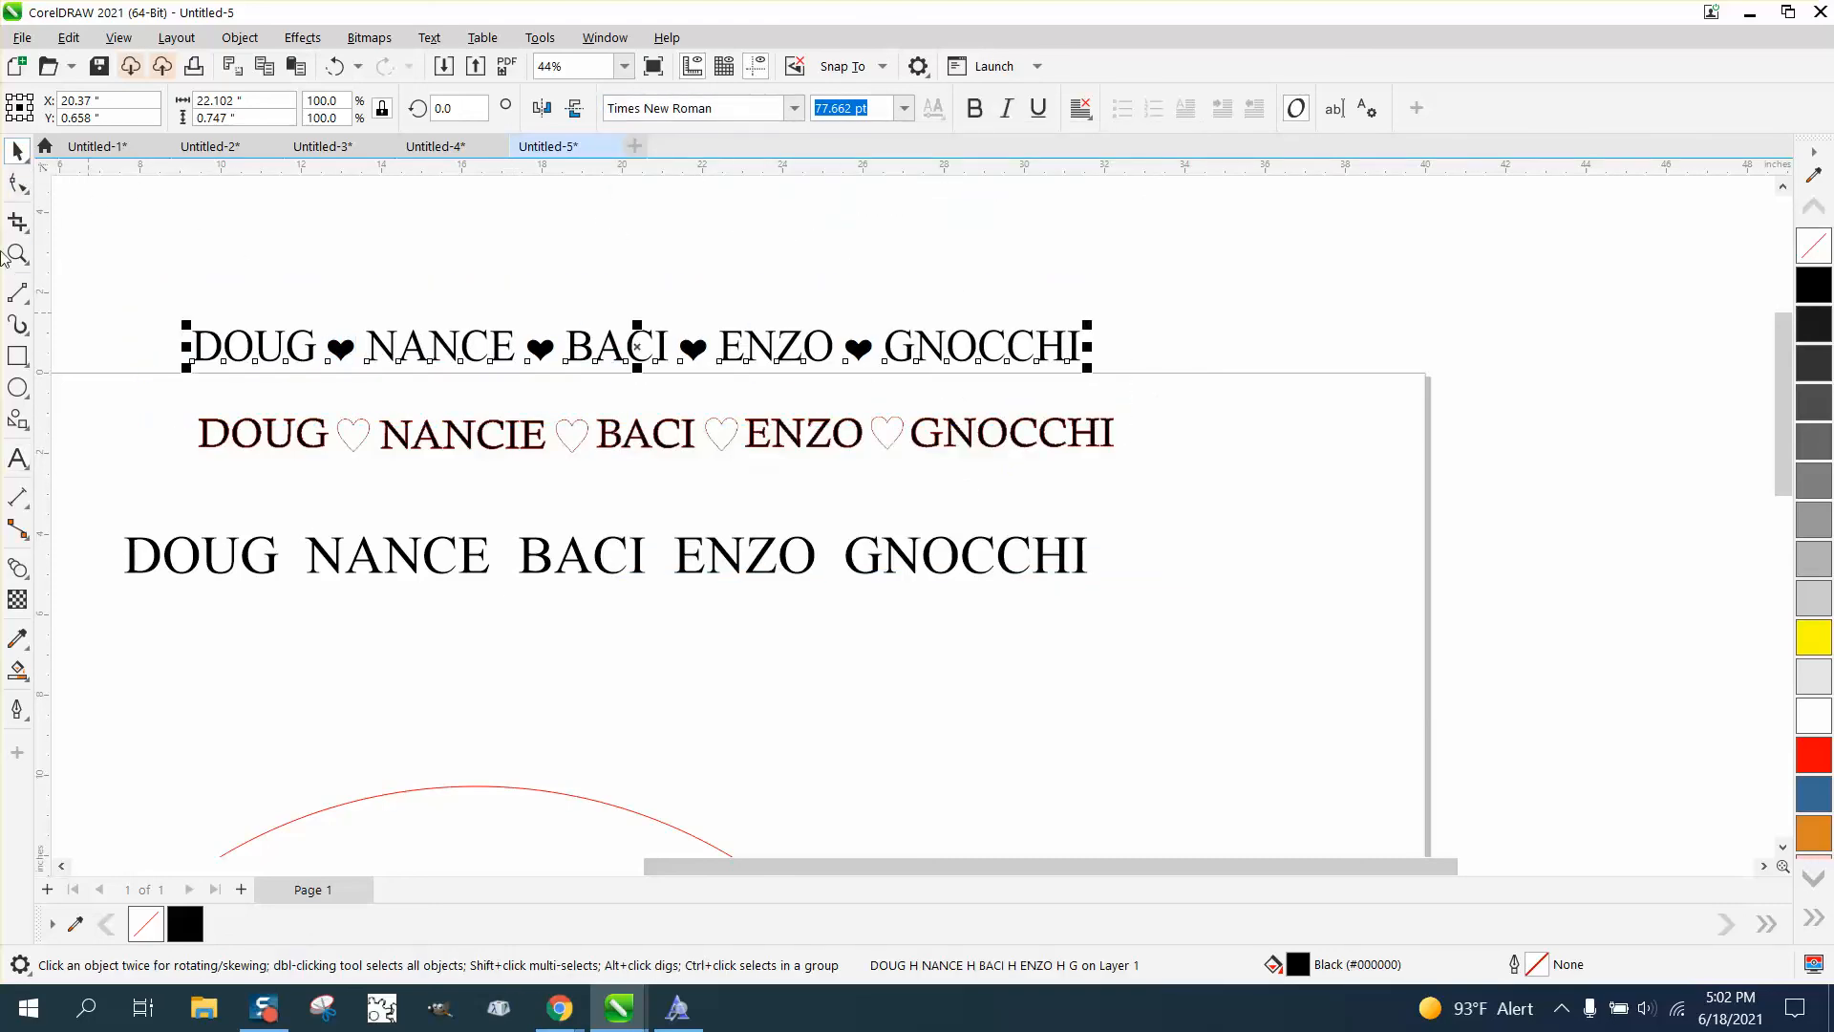
# Step: Set the font size of the last solid heart in the top text line to 100 pt
pyautogui.click(18, 253)
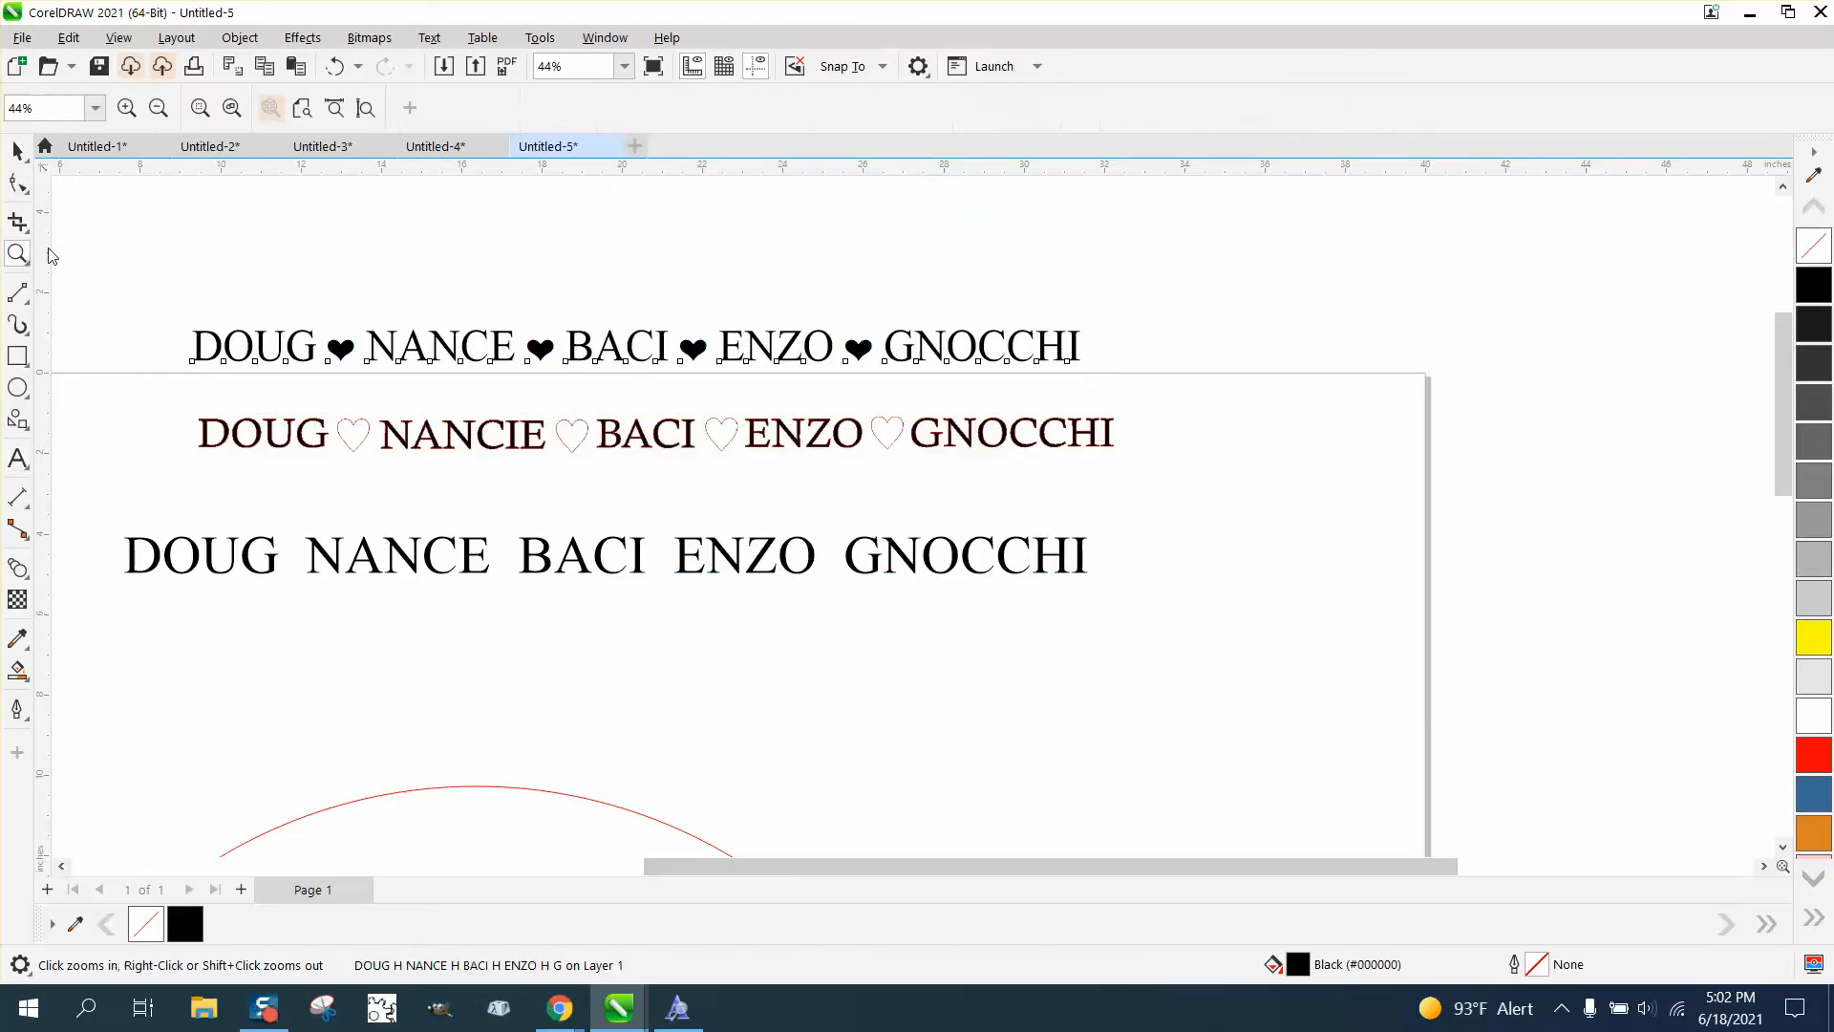
pyautogui.moveTo(152, 276); pyautogui.dragTo(1142, 459)
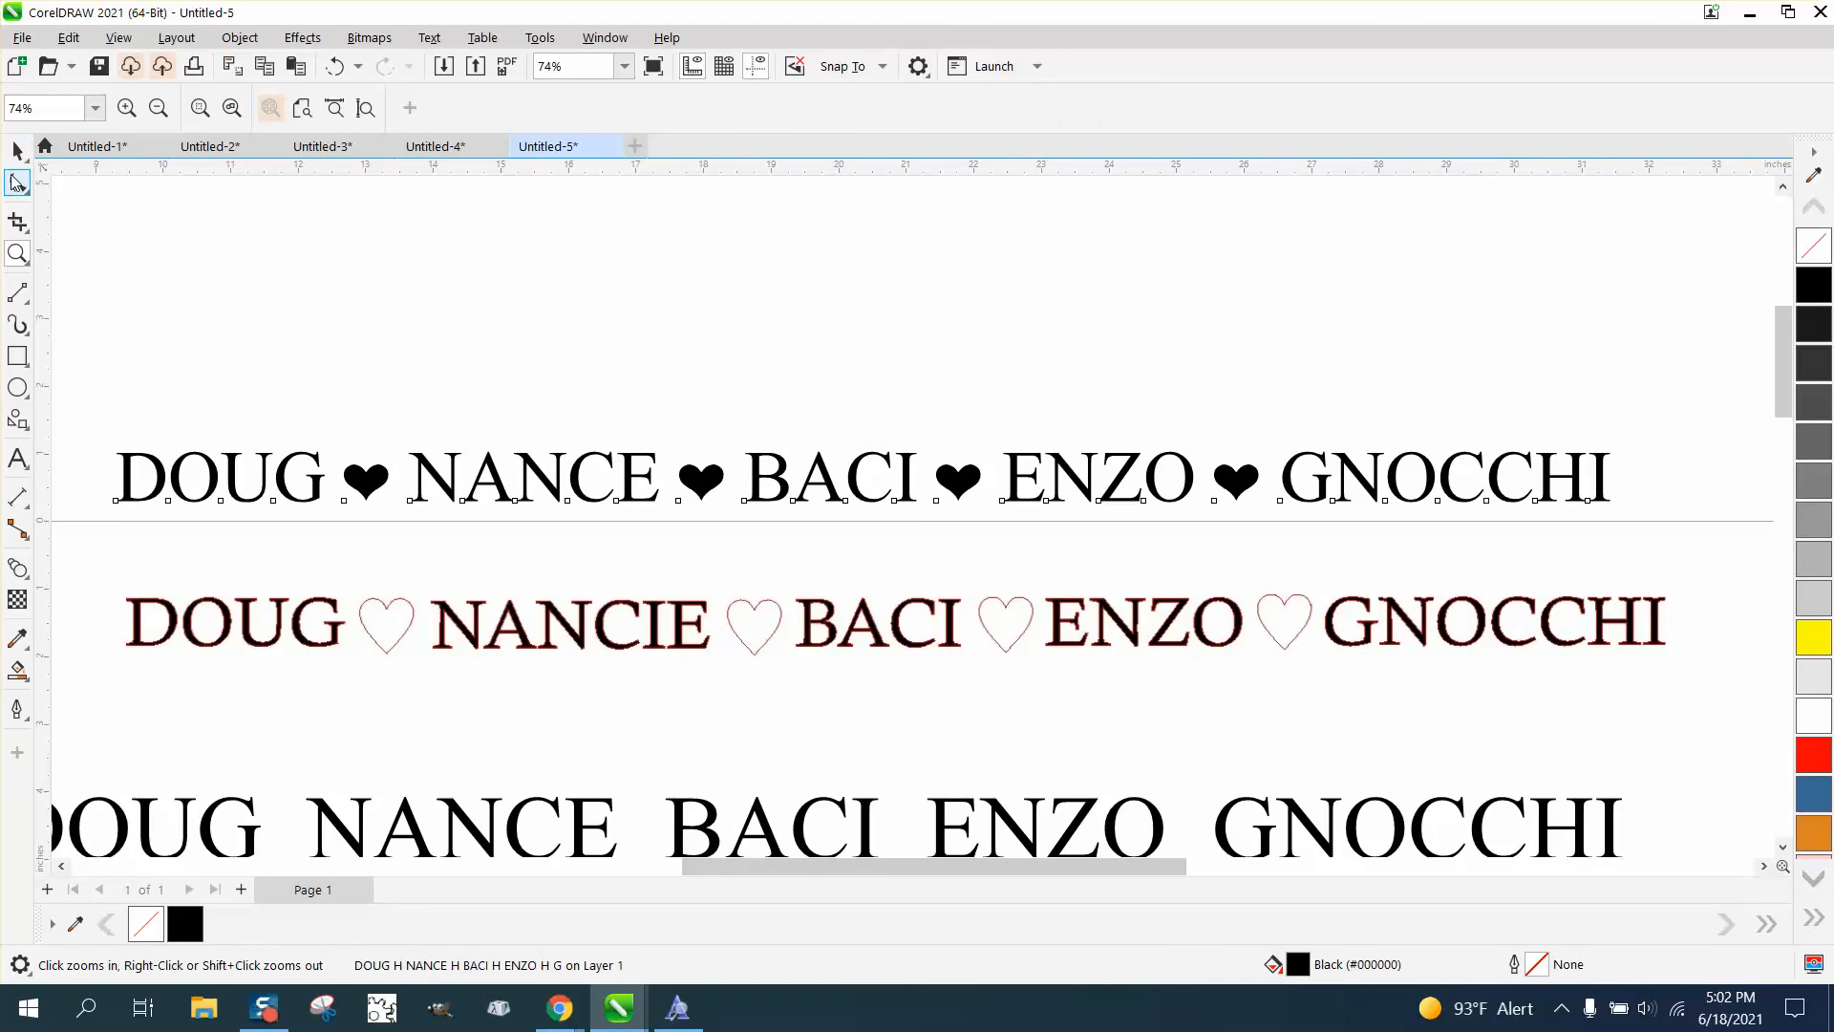
pyautogui.click(18, 150)
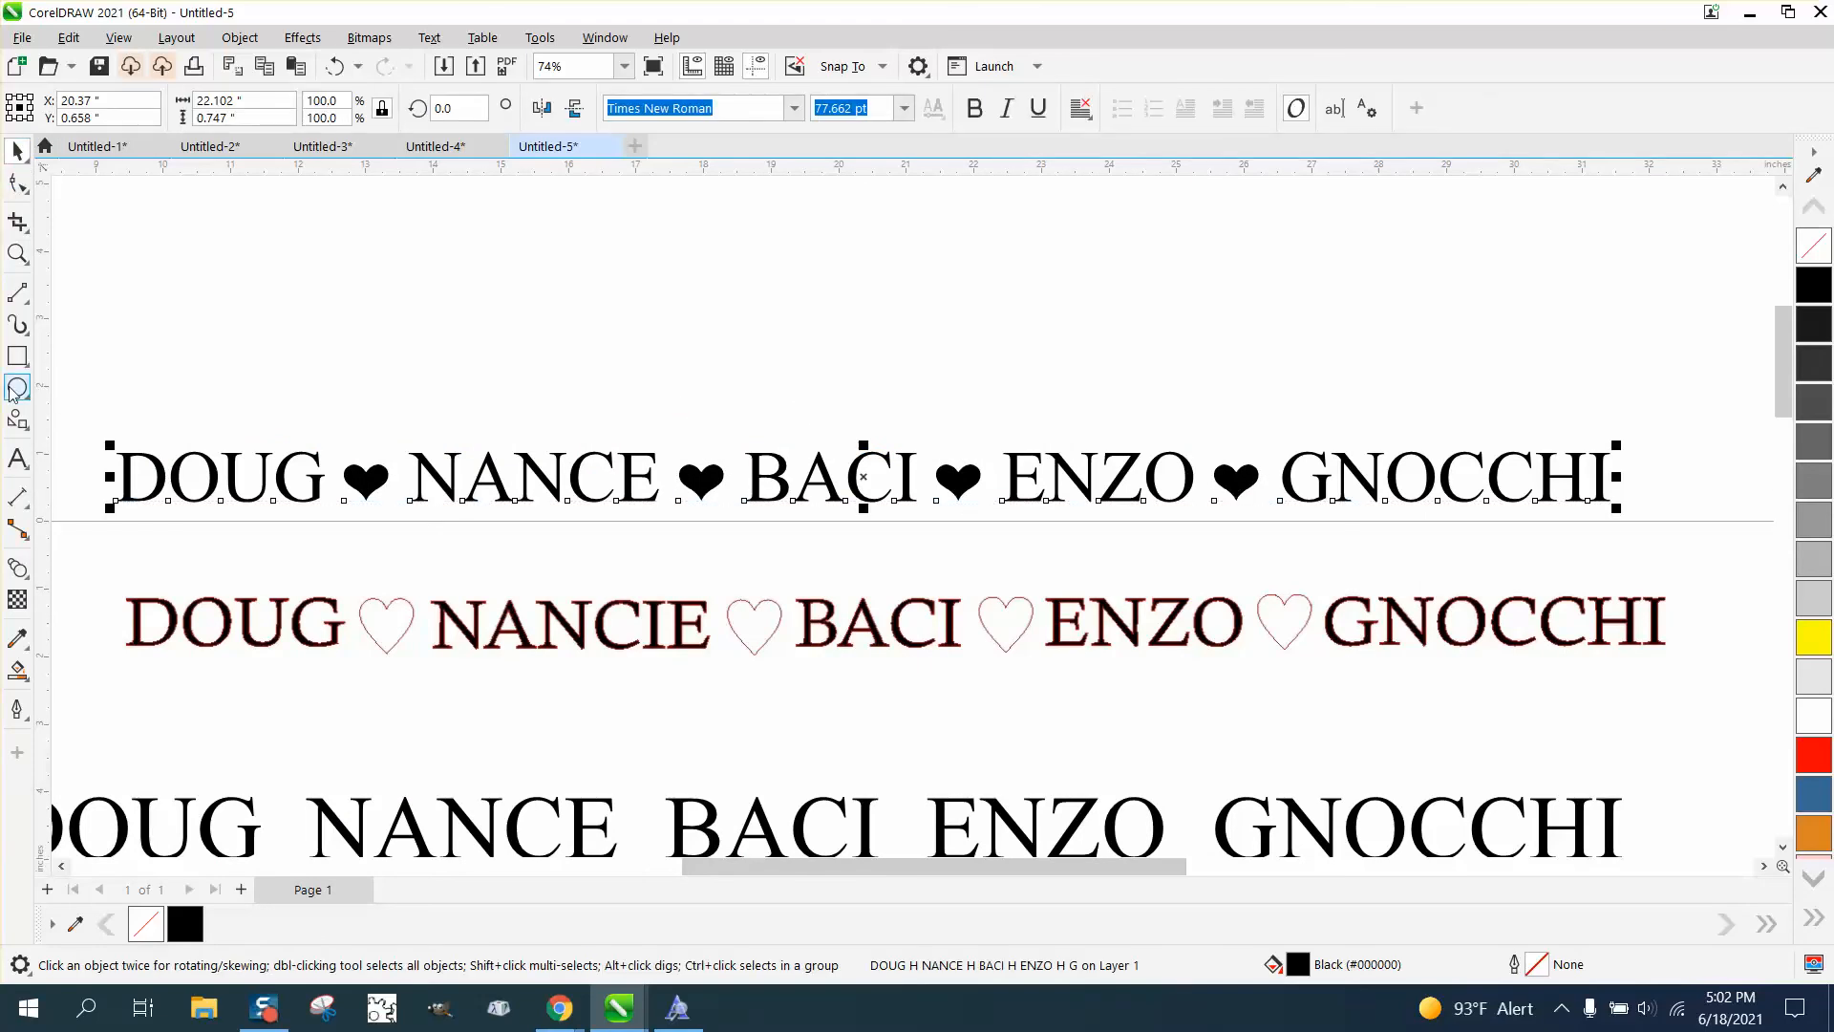
pyautogui.click(18, 459)
pyautogui.moveTo(1262, 470); pyautogui.dragTo(1215, 472)
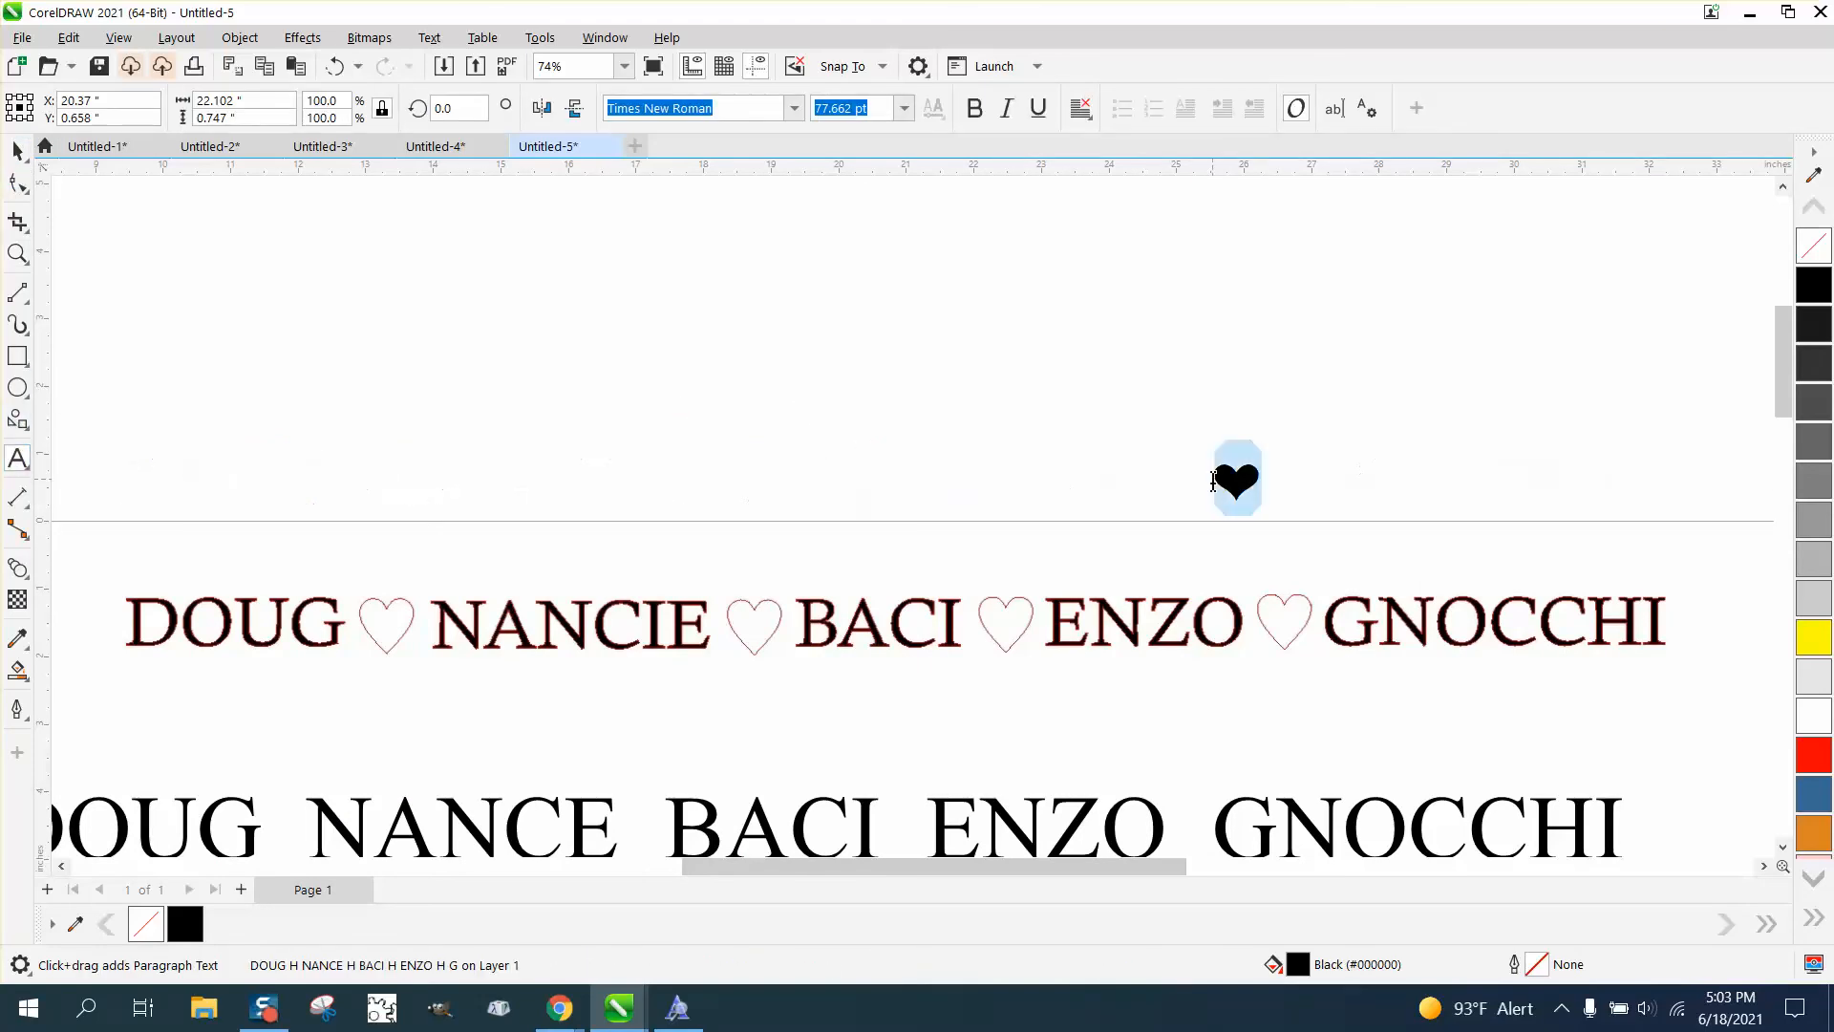
pyautogui.moveTo(821, 108); pyautogui.dragTo(889, 113)
pyautogui.write('100')
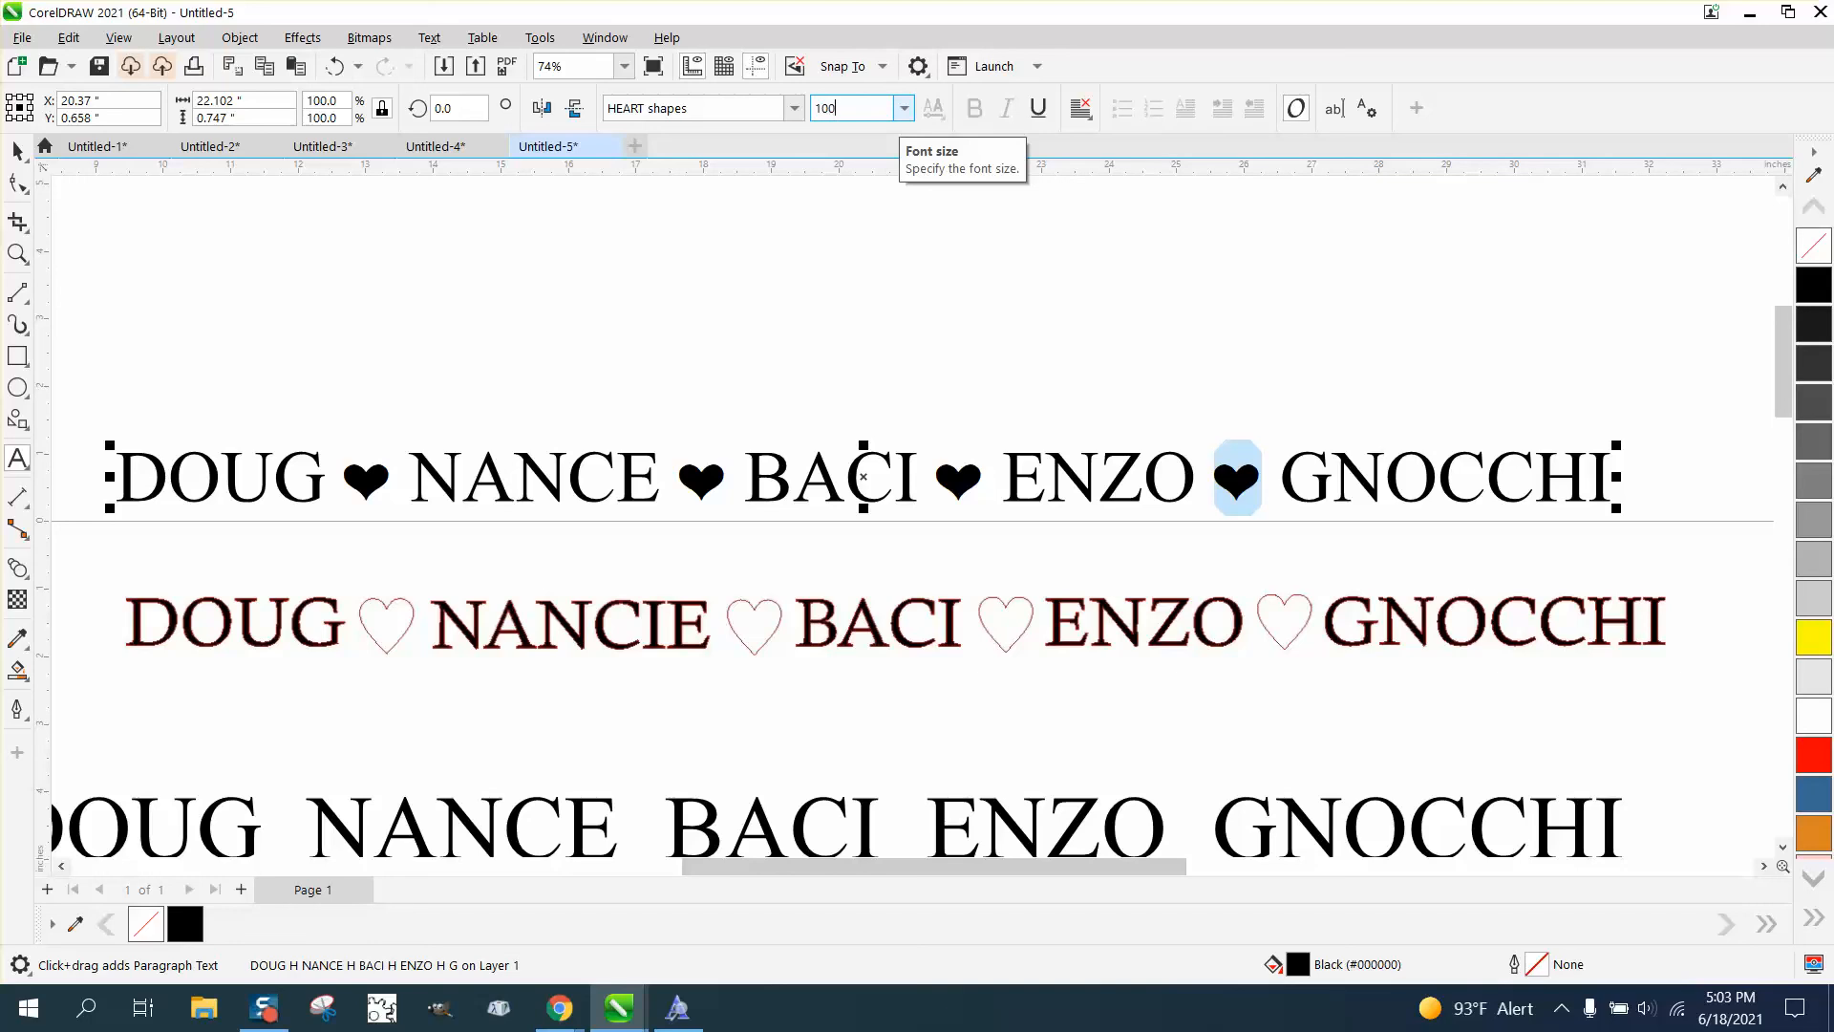
pyautogui.press('Return')
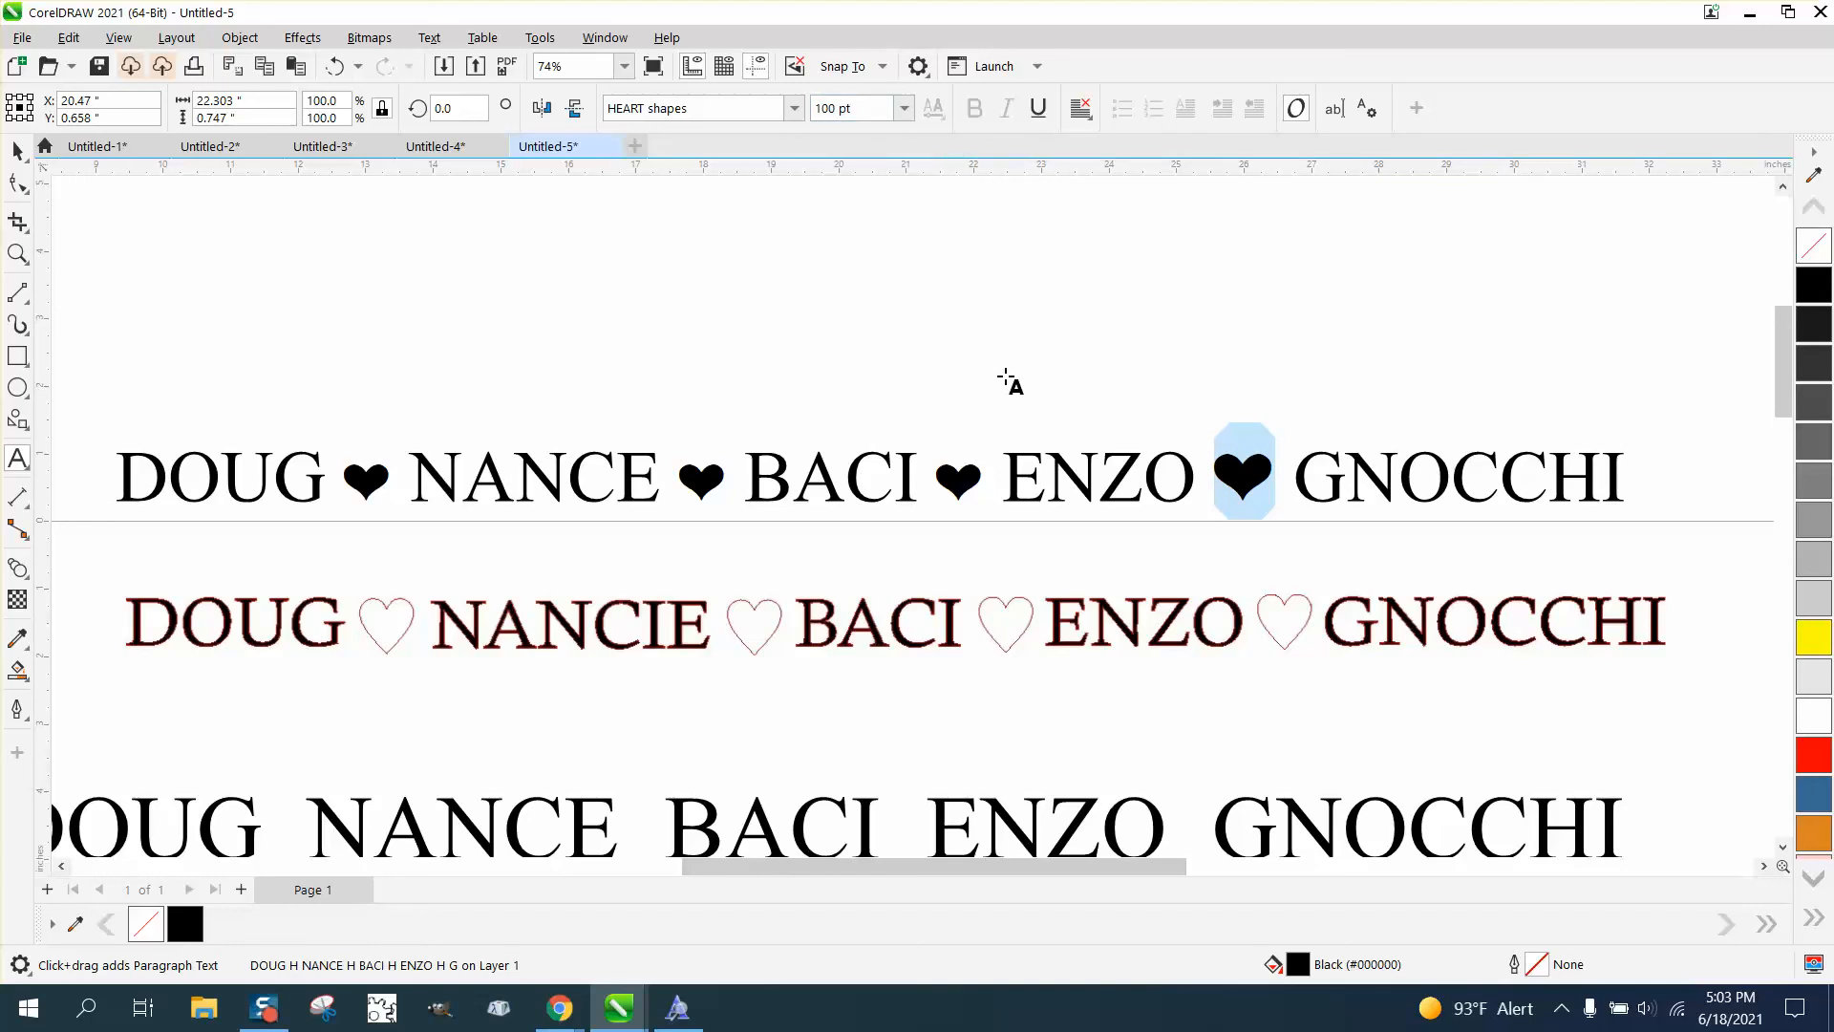
# Step: Set the font size of the third solid heart to 100 pt
pyautogui.moveTo(996, 472); pyautogui.dragTo(949, 478)
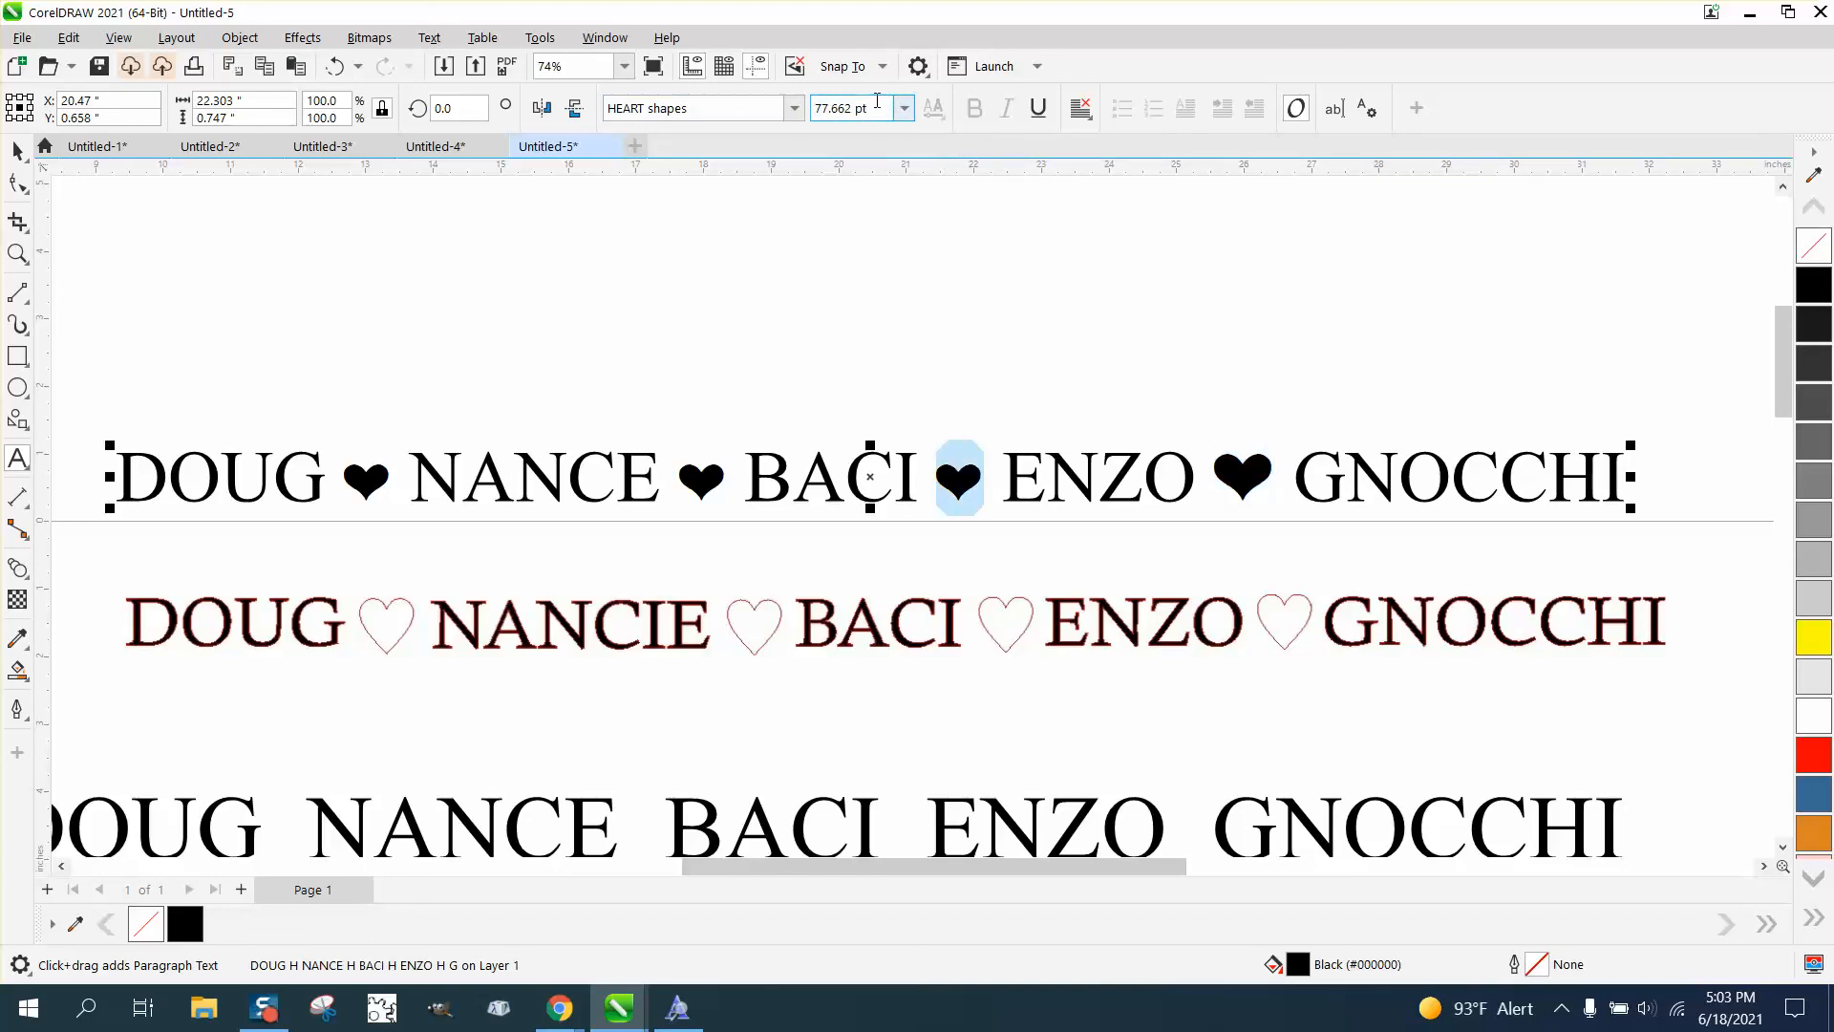
pyautogui.click(846, 108)
pyautogui.write('10')
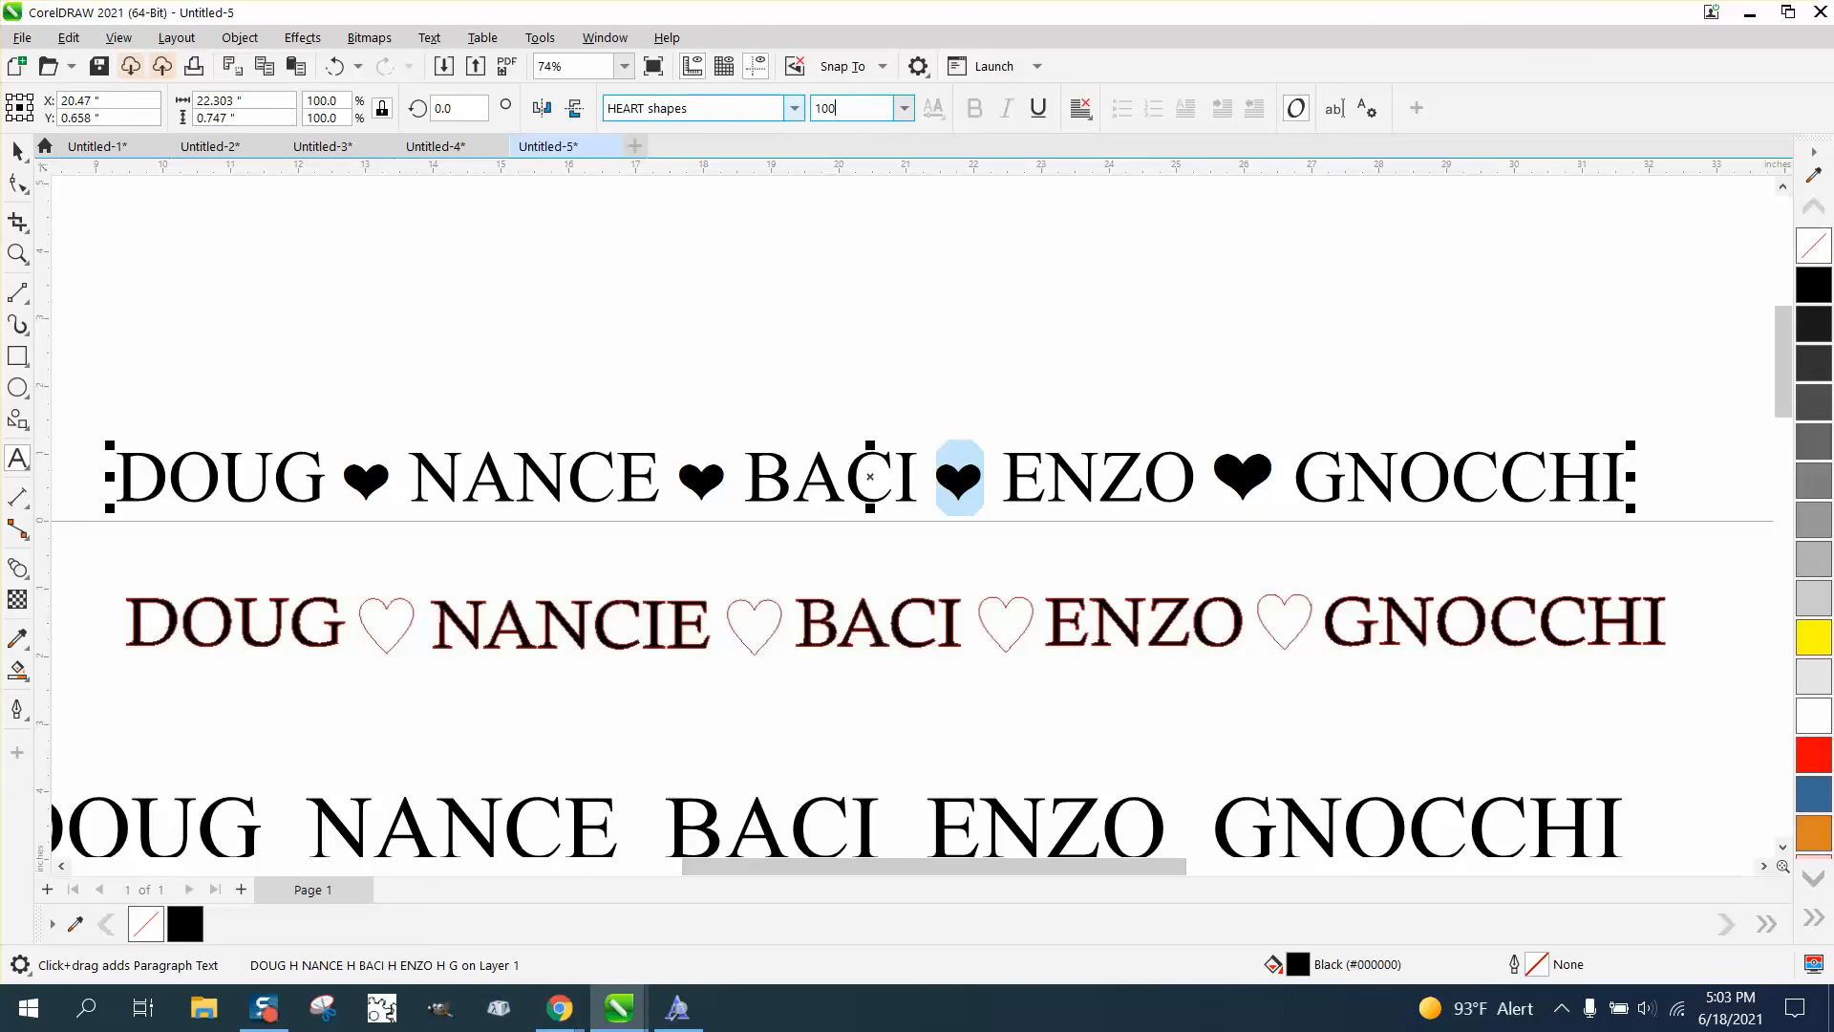
pyautogui.write('0')
pyautogui.press('Return')
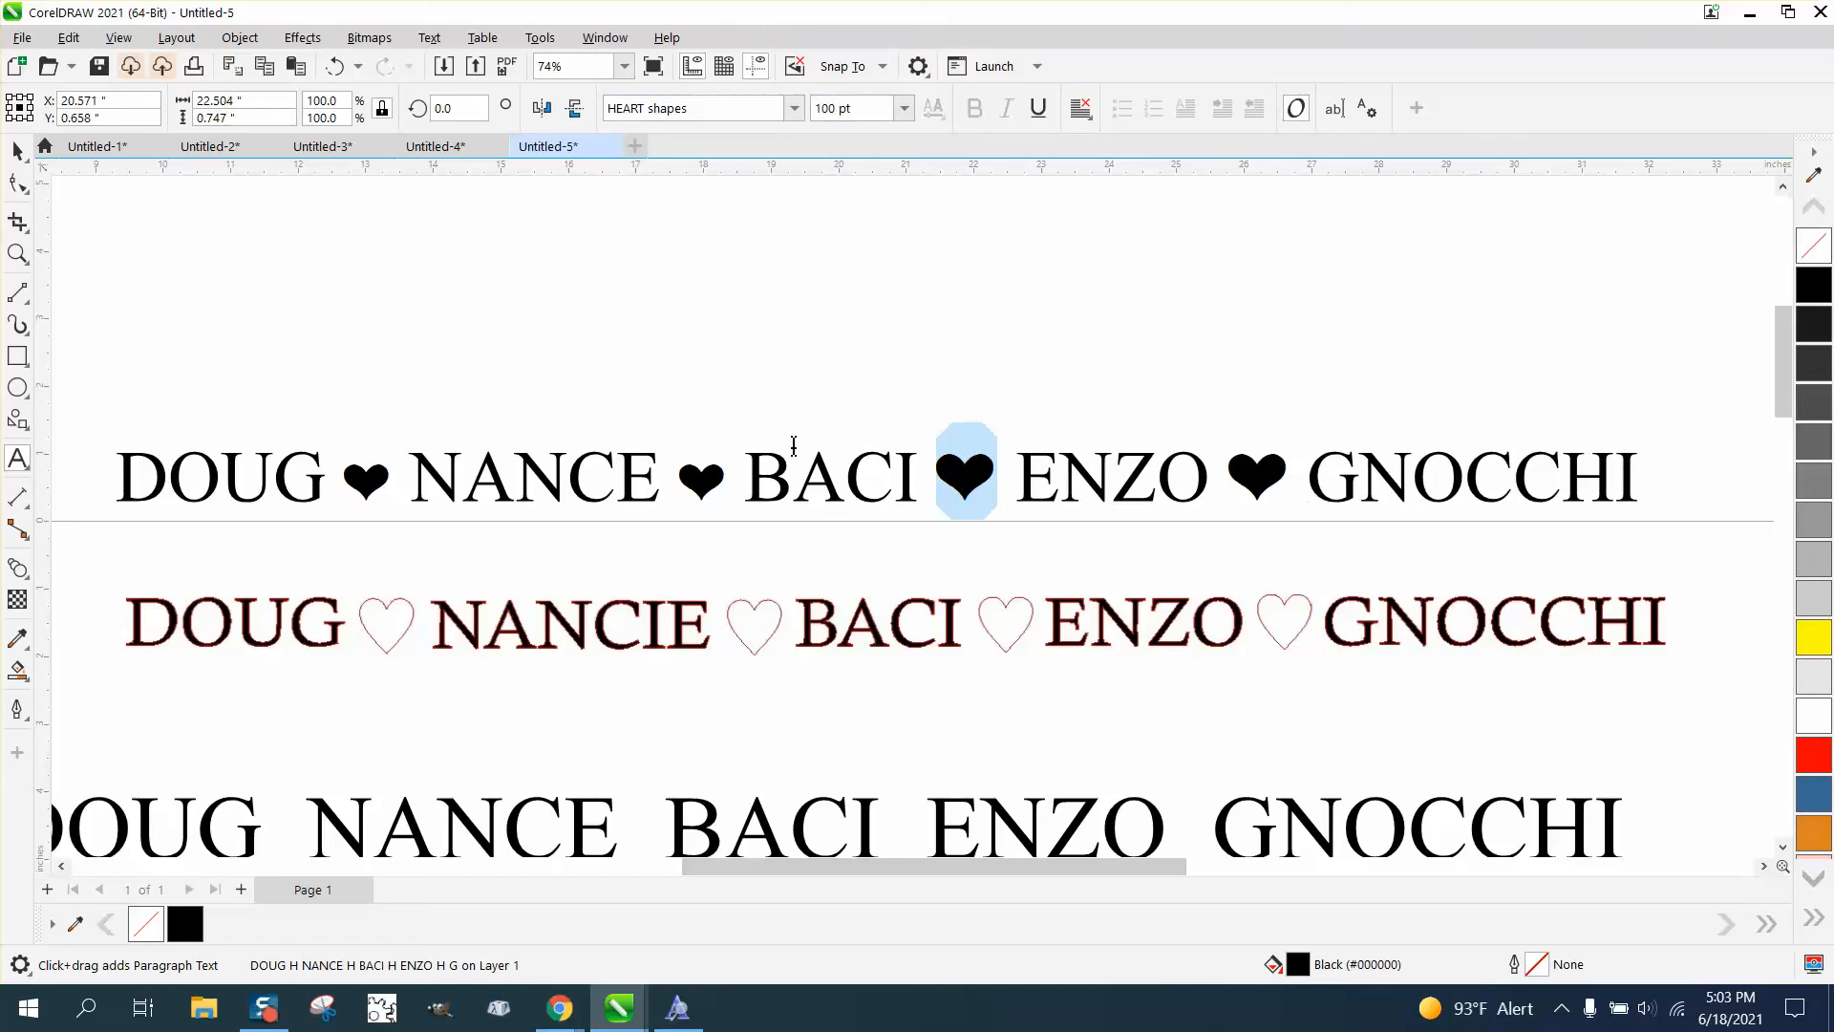
# Step: Enlarge the second solid heart to a font size of 100 pt
pyautogui.moveTo(728, 504); pyautogui.dragTo(680, 492)
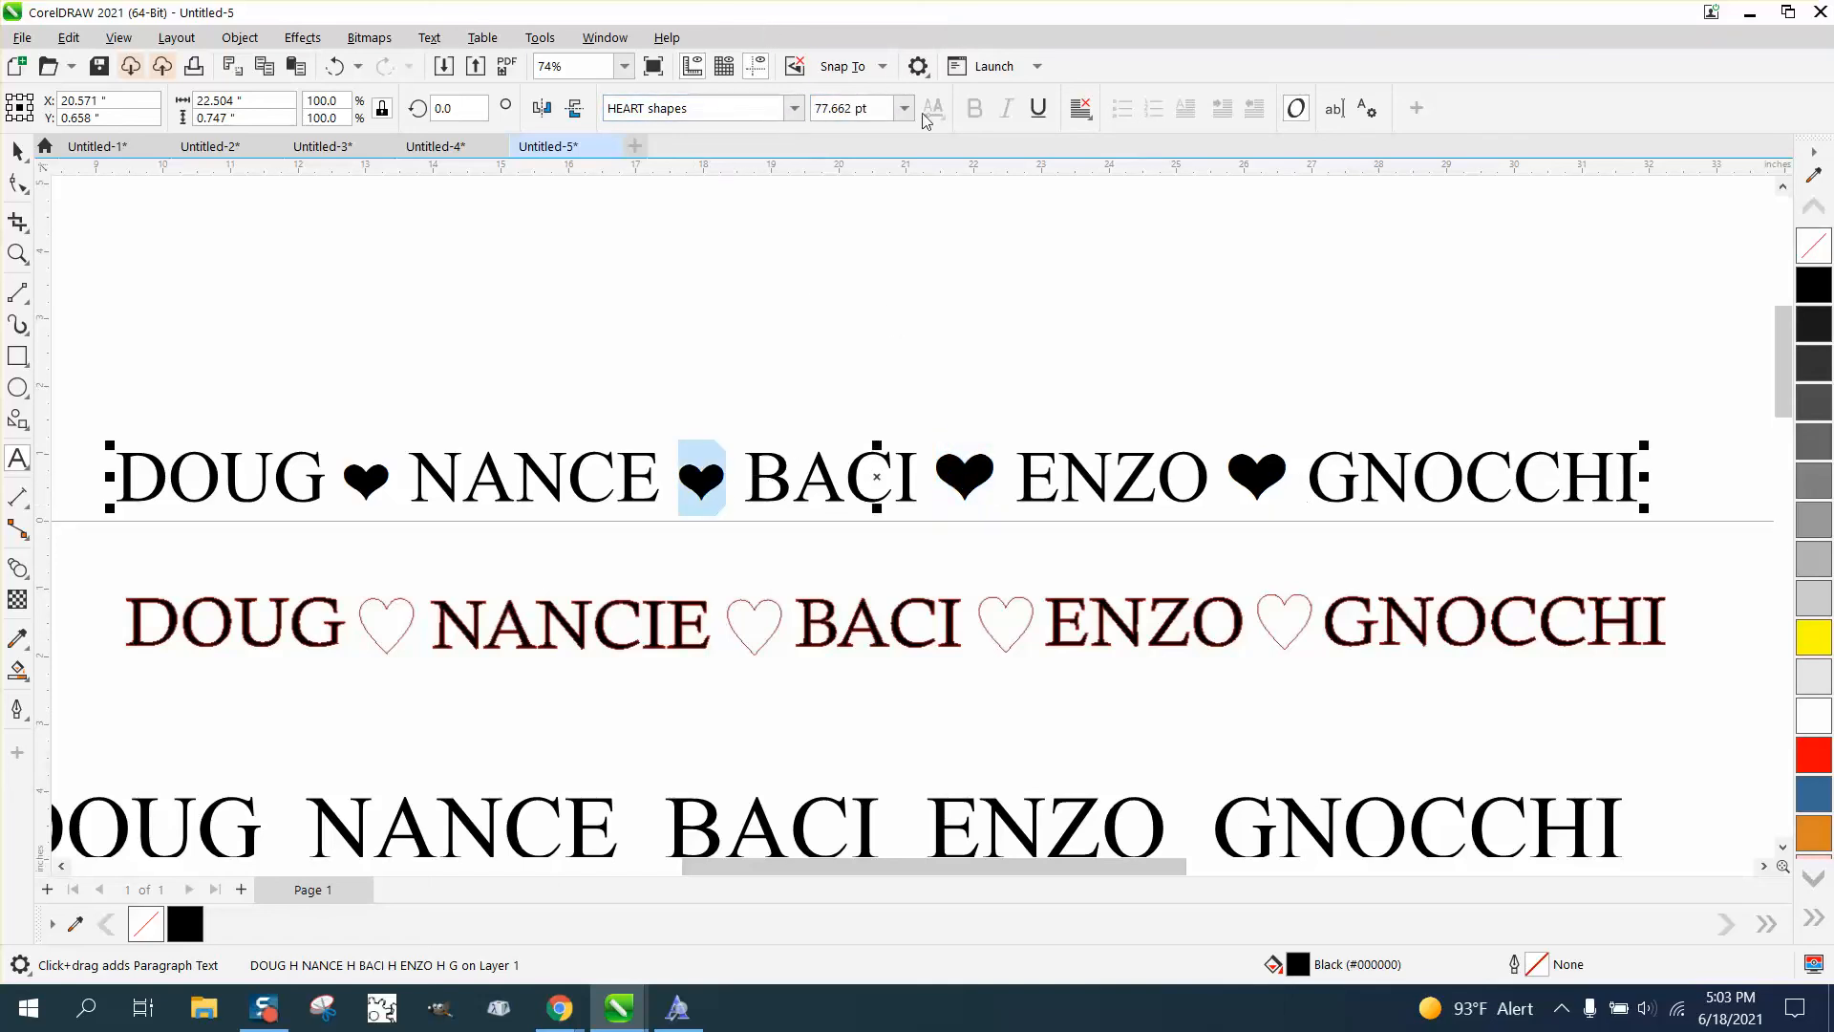
pyautogui.tripleClick(853, 107)
pyautogui.write('1')
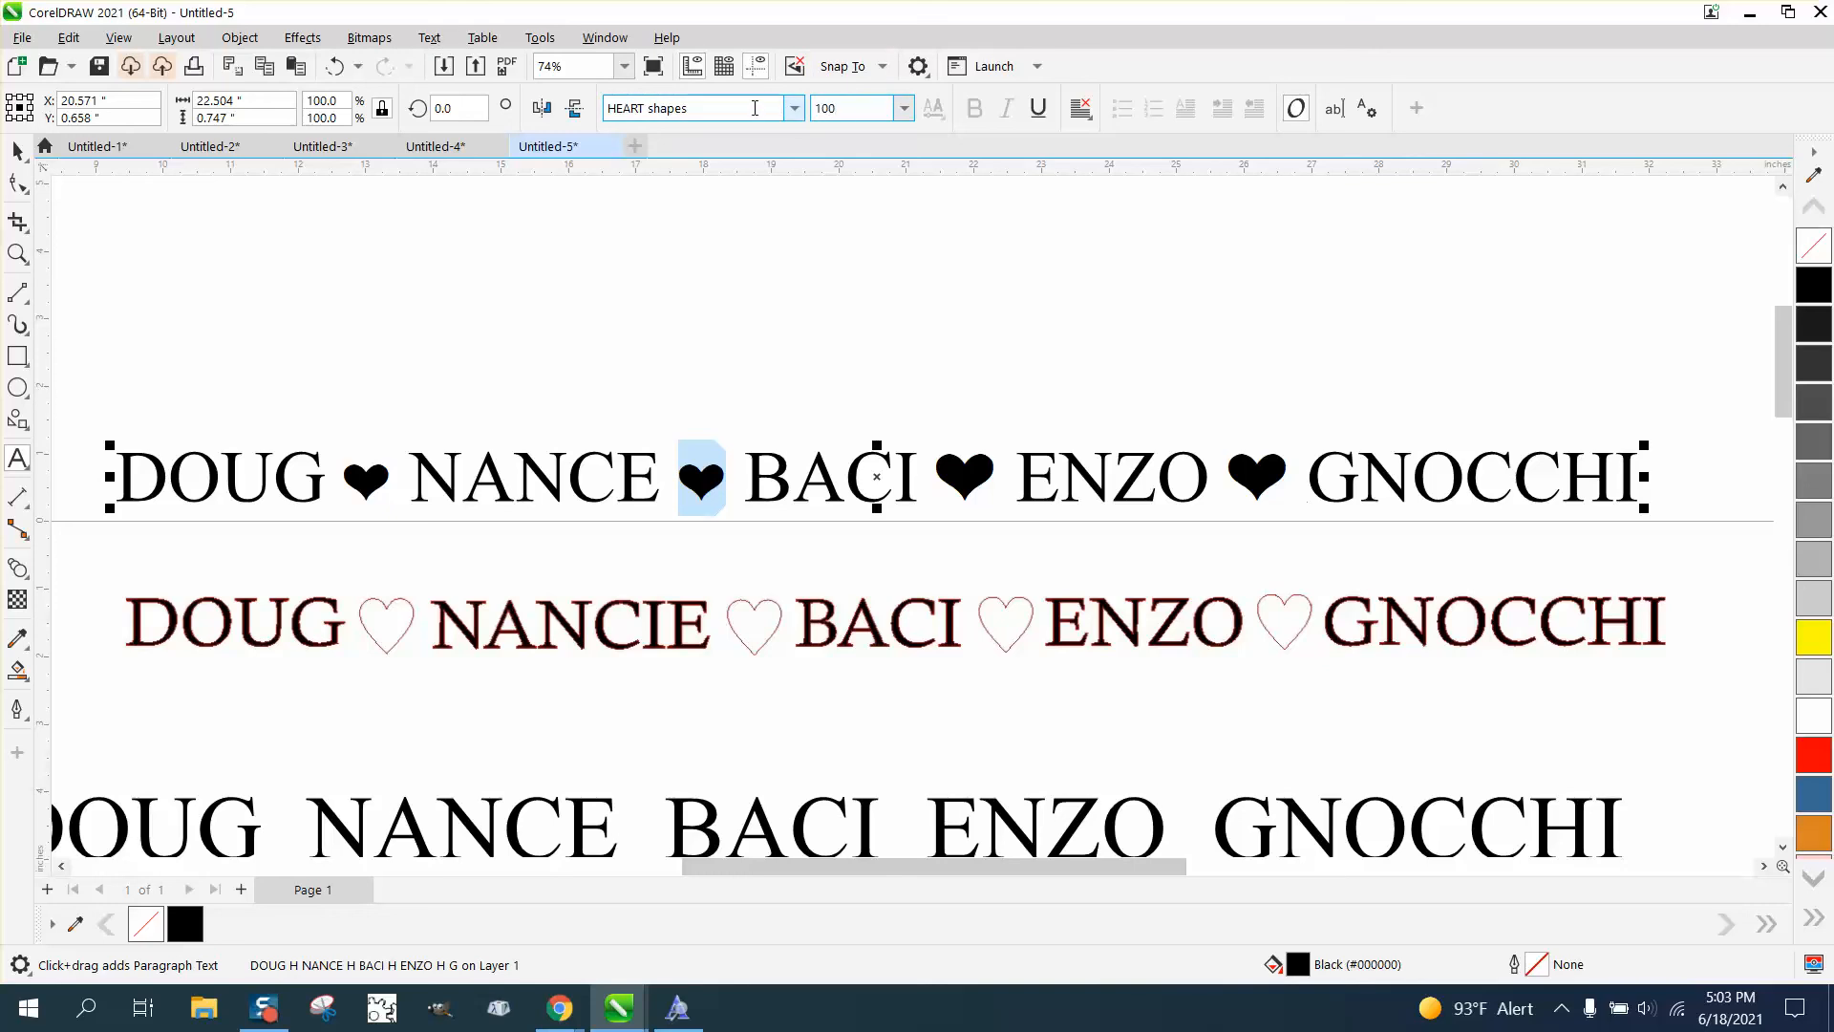
pyautogui.write('00')
pyautogui.press('Return')
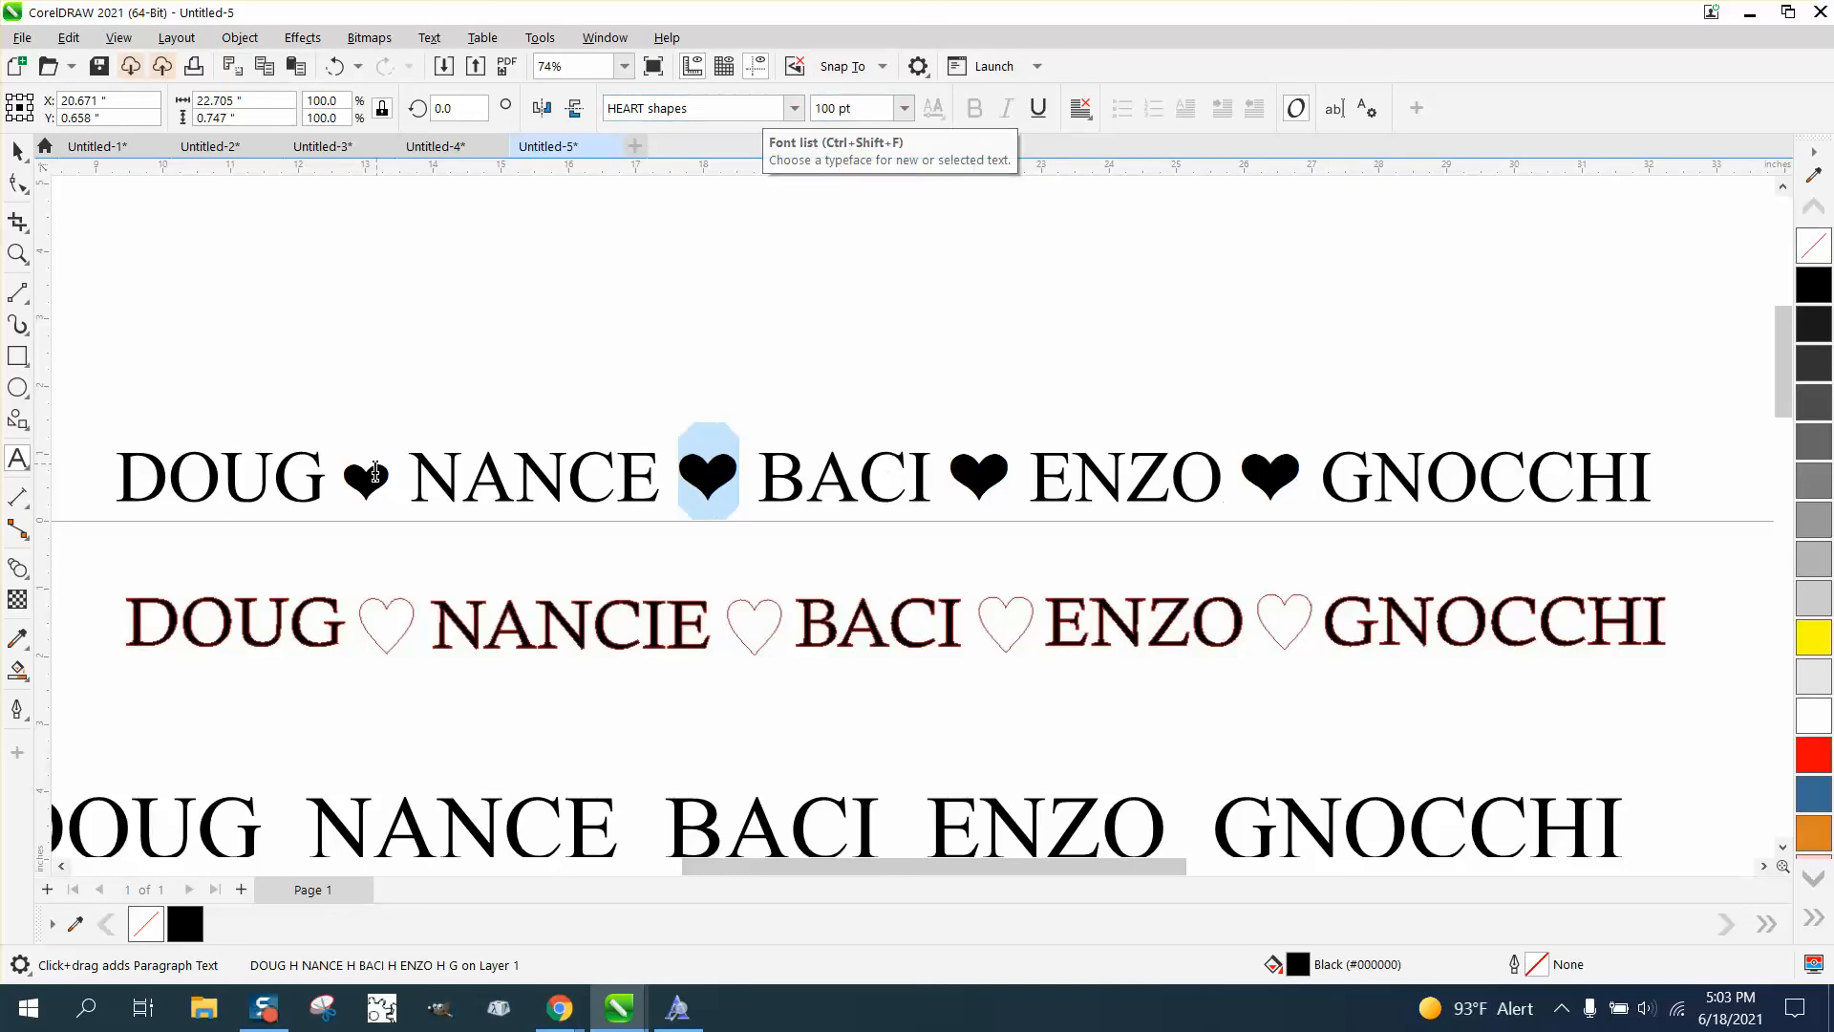
# Step: Set the first solid heart's font size to 100 pt and finish editing the text line
pyautogui.click(375, 477)
pyautogui.doubleClick(375, 477)
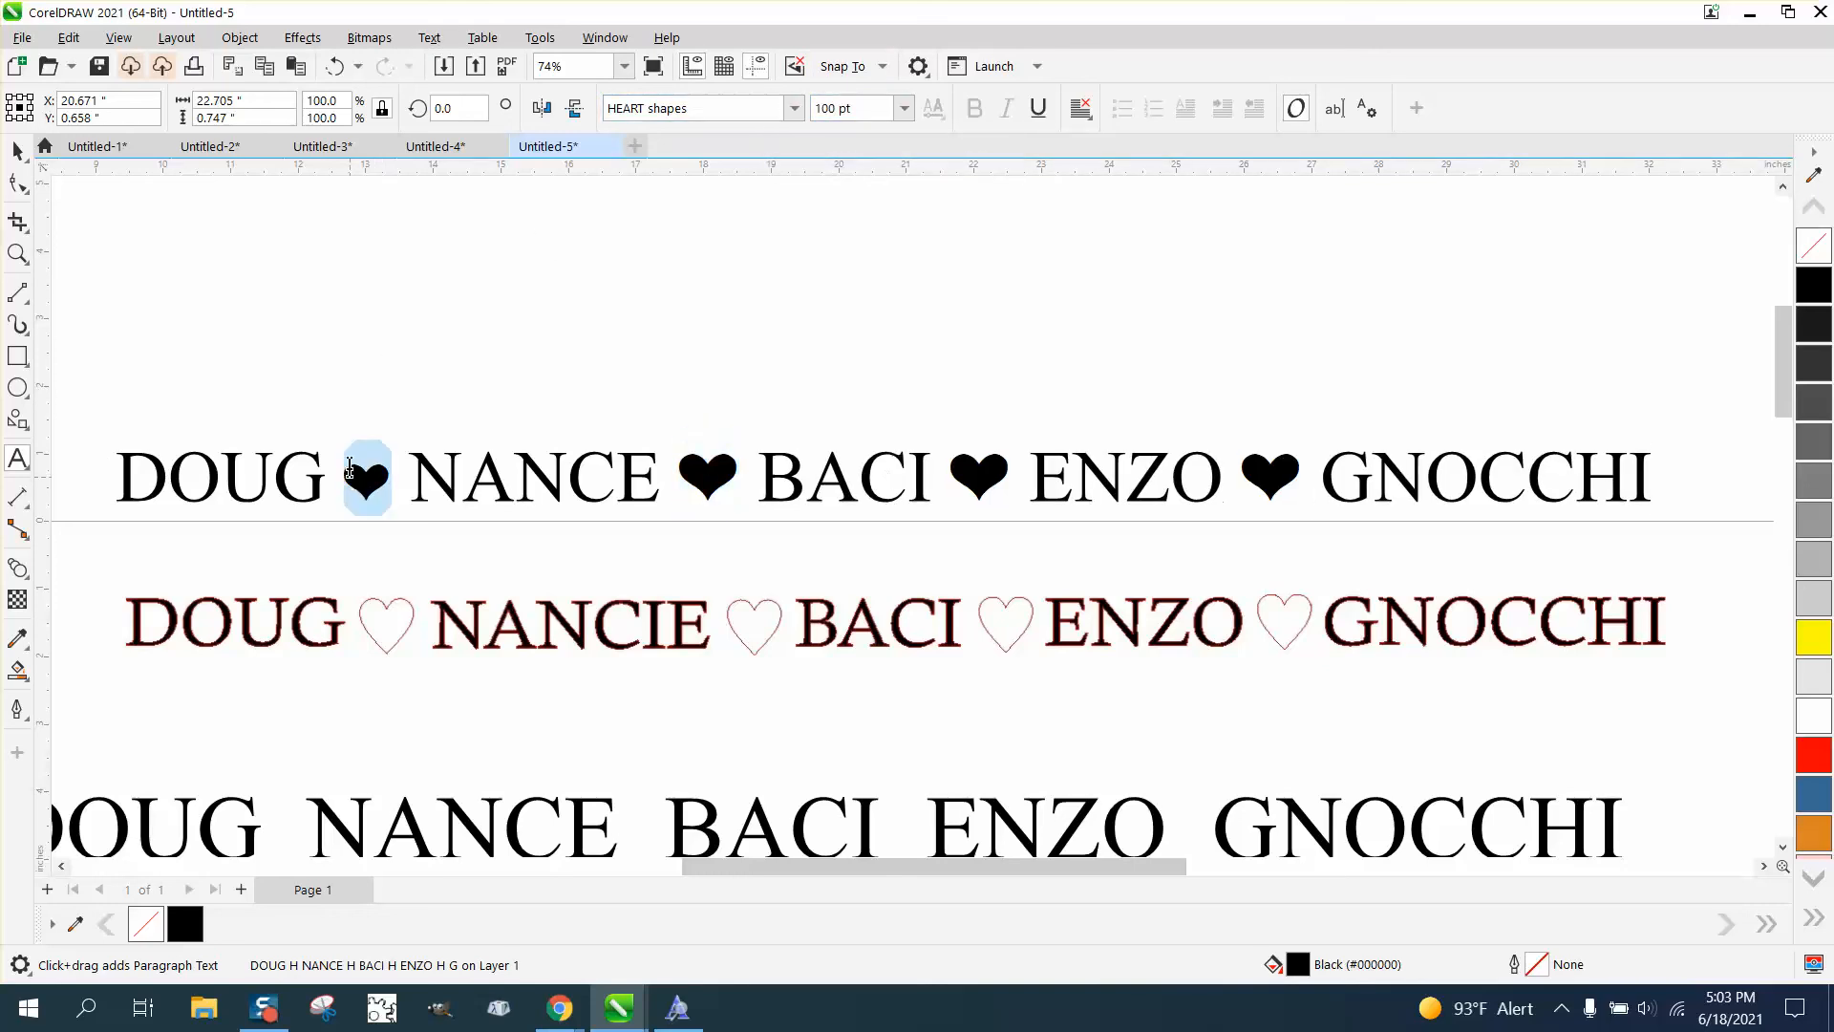
pyautogui.click(903, 108)
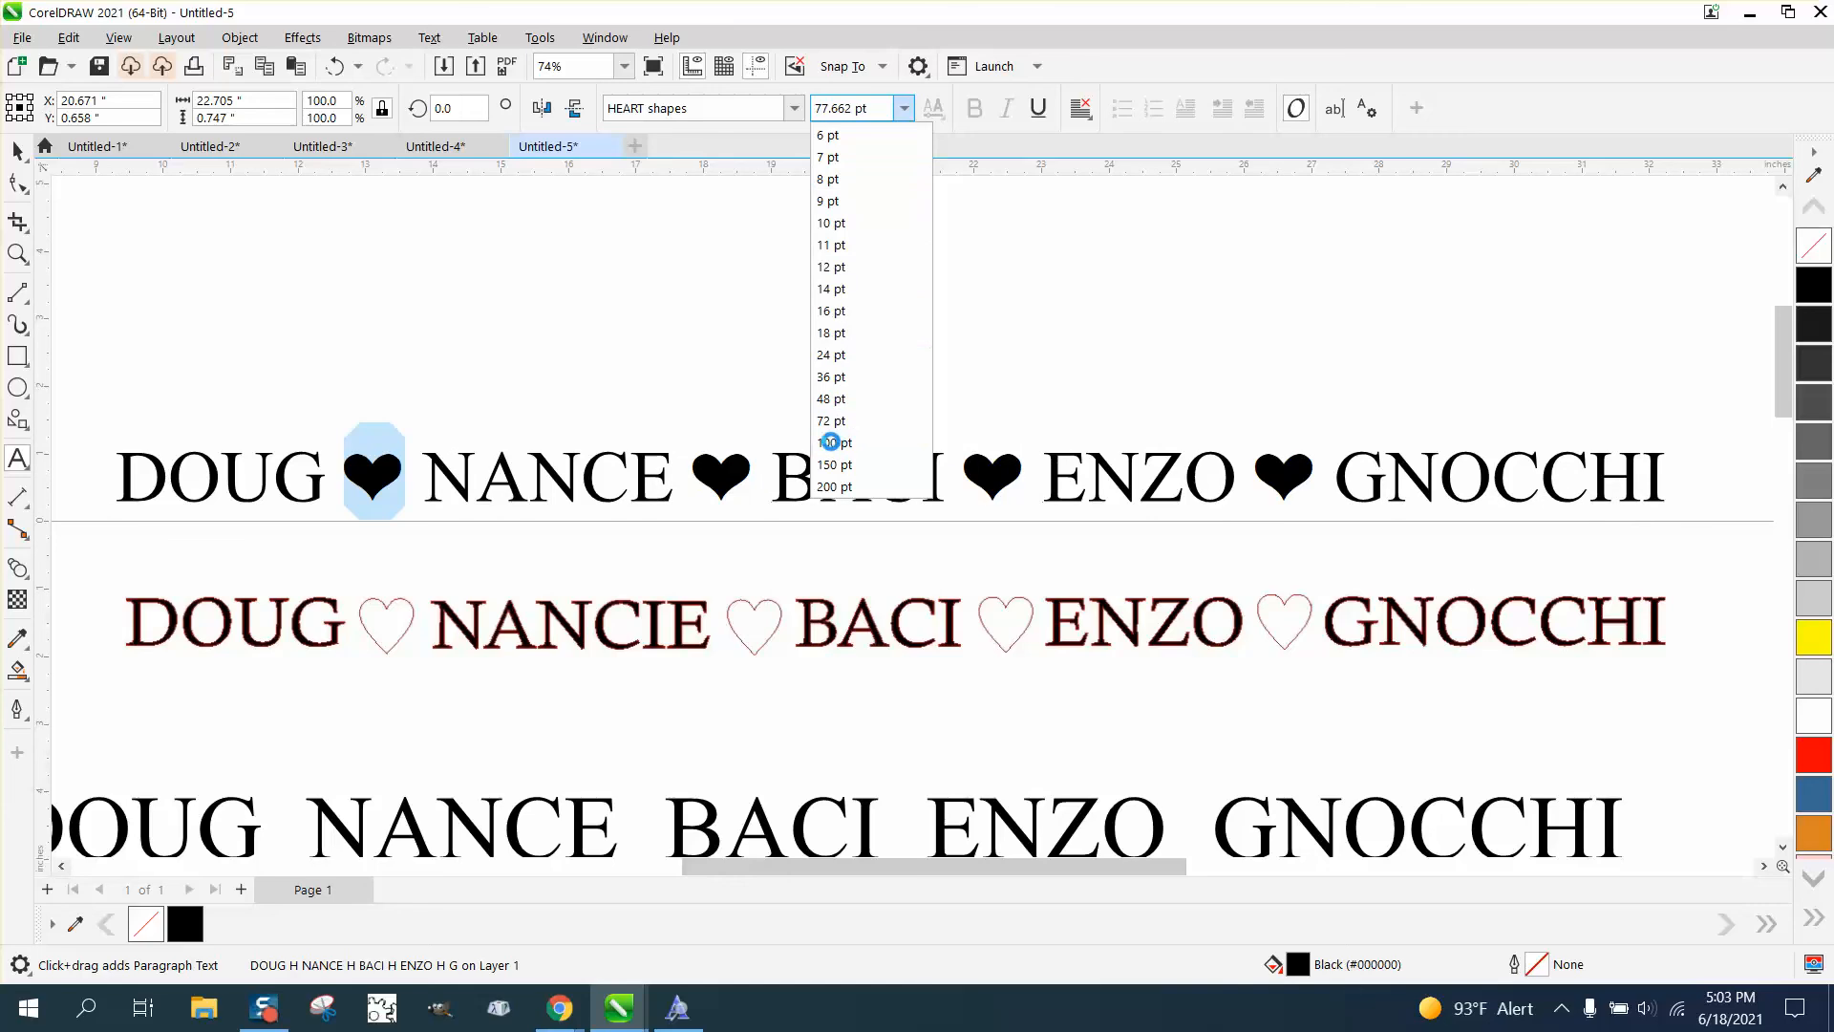
pyautogui.click(834, 442)
pyautogui.click(17, 150)
# Step: Move the solid-heart line to about X 22.32", Y 2.03" above the page, and the outlined-heart line across the page's right edge
pyautogui.scroll(-2, 421, 199)
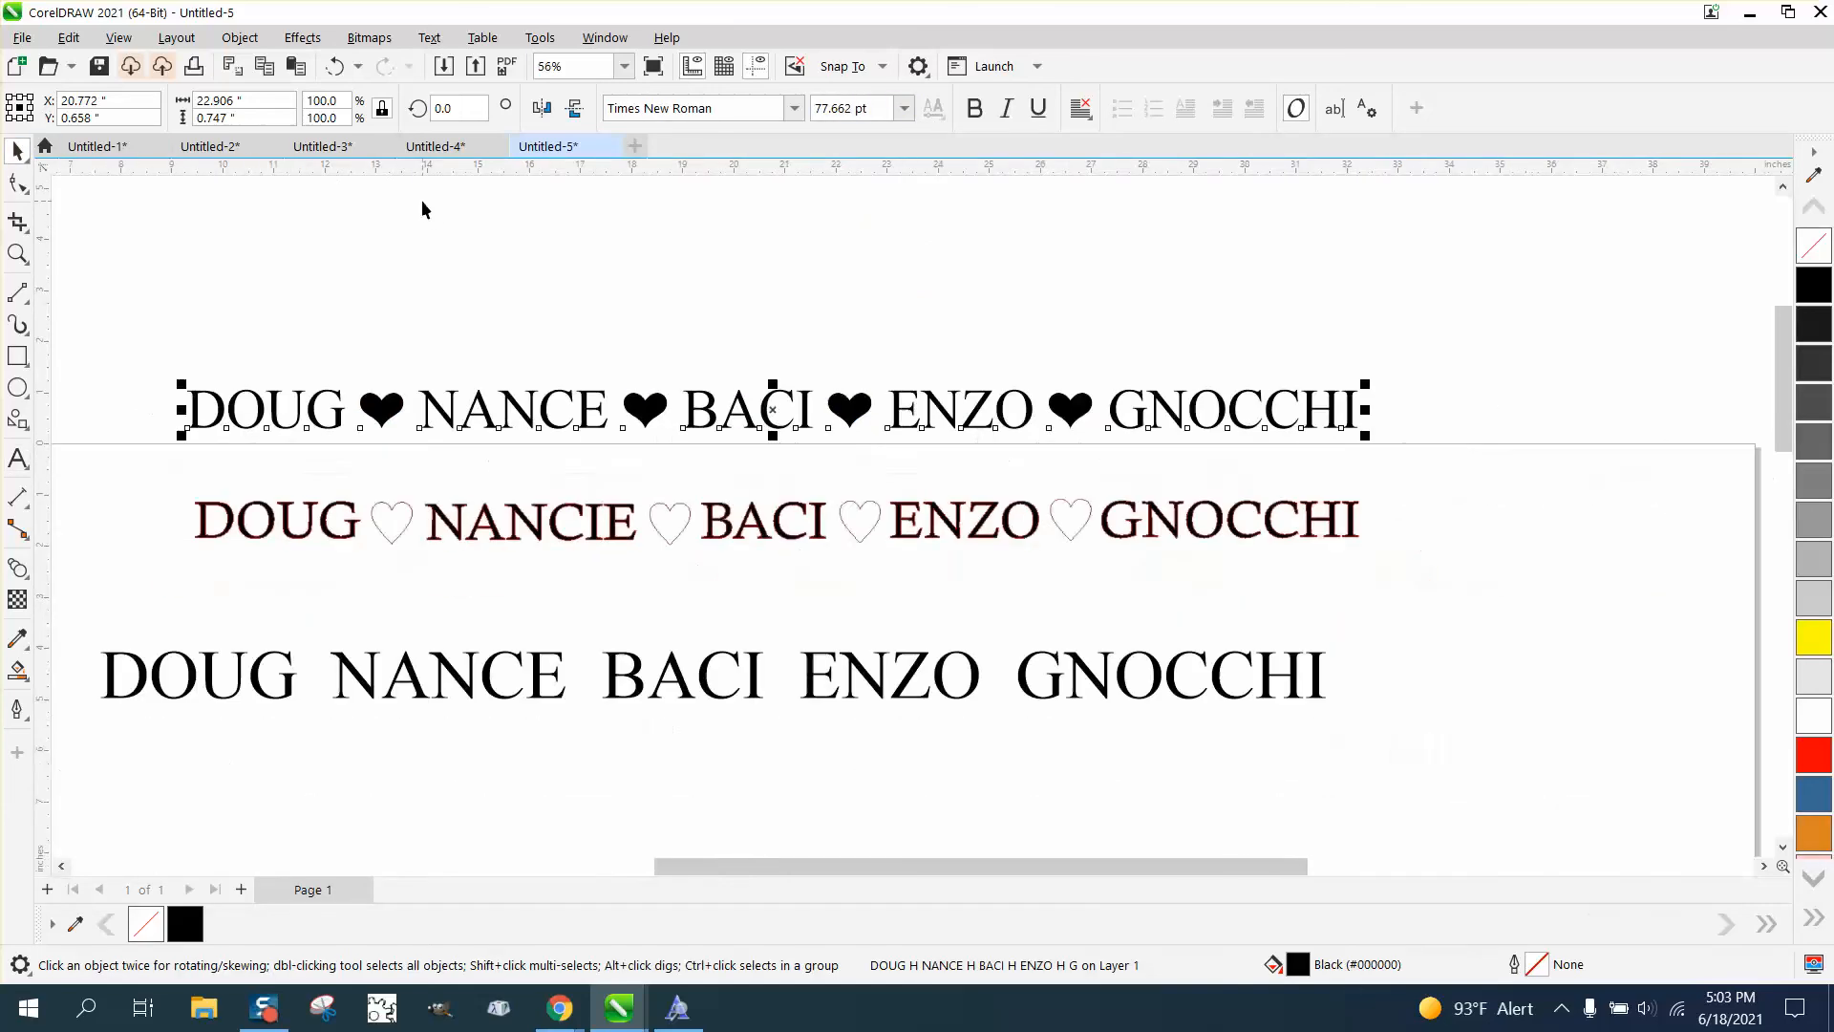
pyautogui.moveTo(662, 353); pyautogui.dragTo(718, 302)
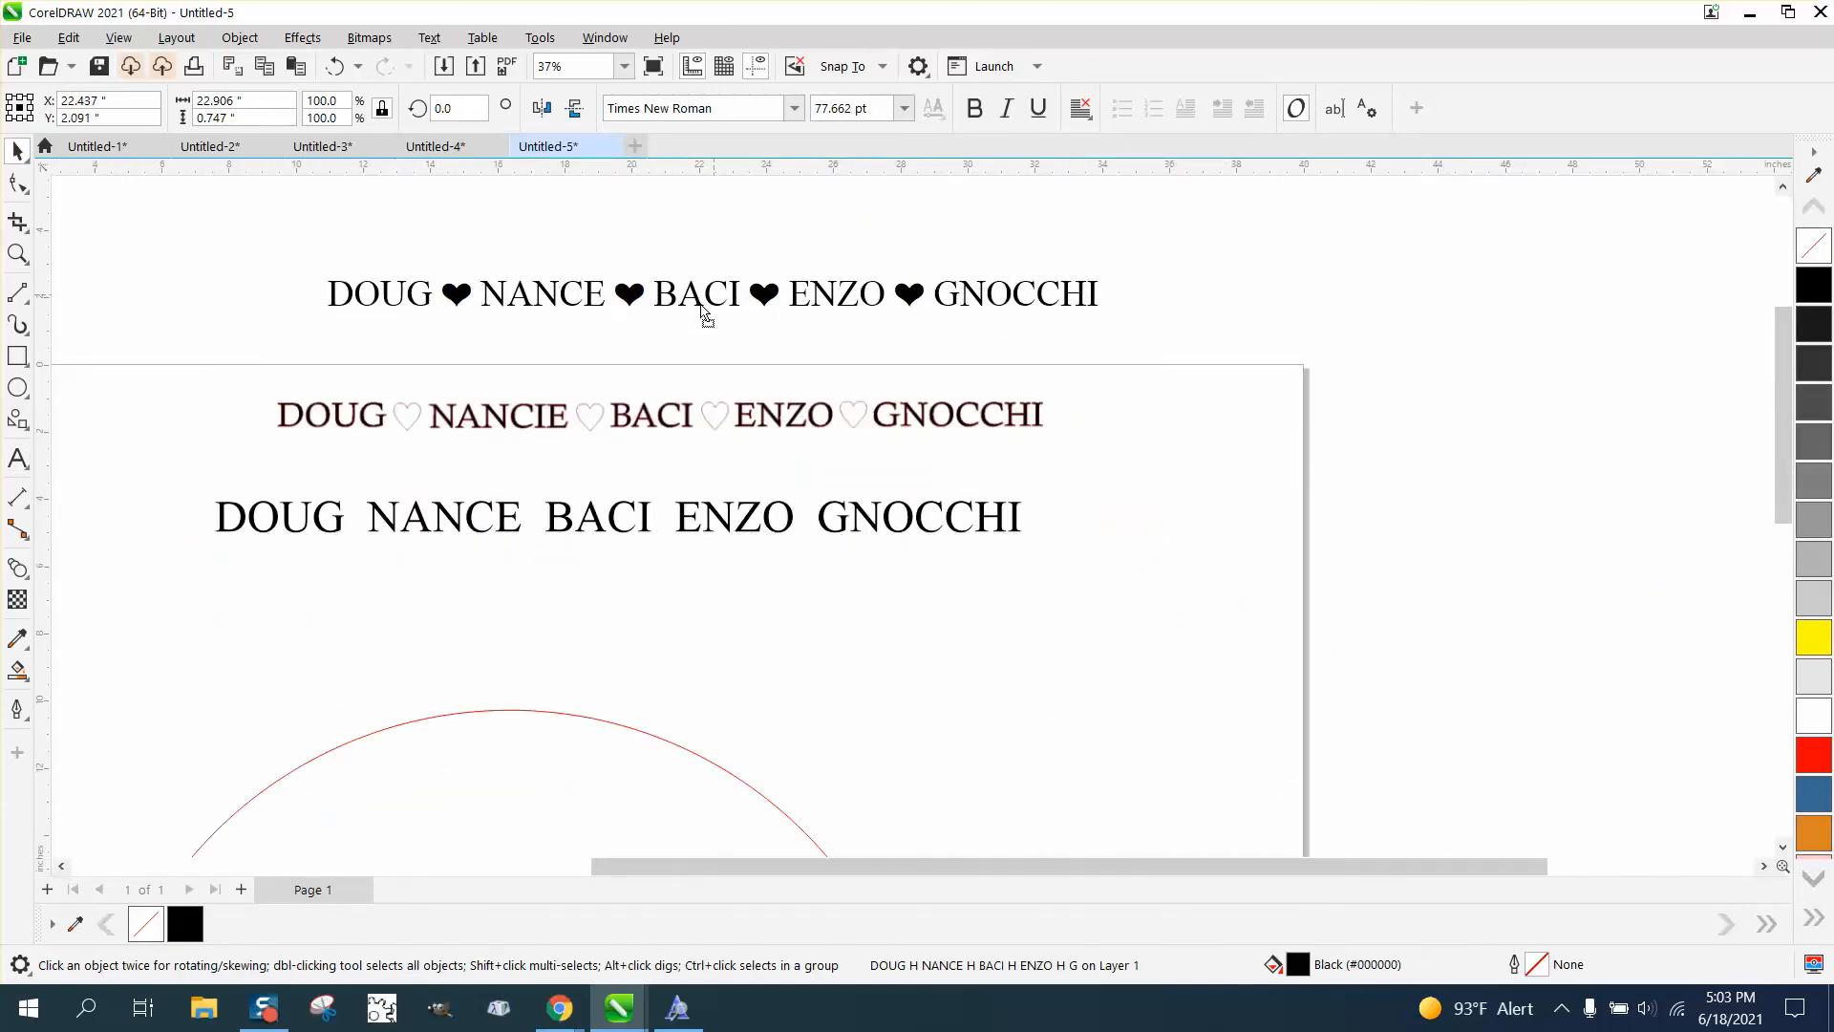
pyautogui.moveTo(341, 430); pyautogui.dragTo(1271, 430)
# Step: Delete the plain name line without hearts and centre the red circle on the page
pyautogui.click(1036, 530)
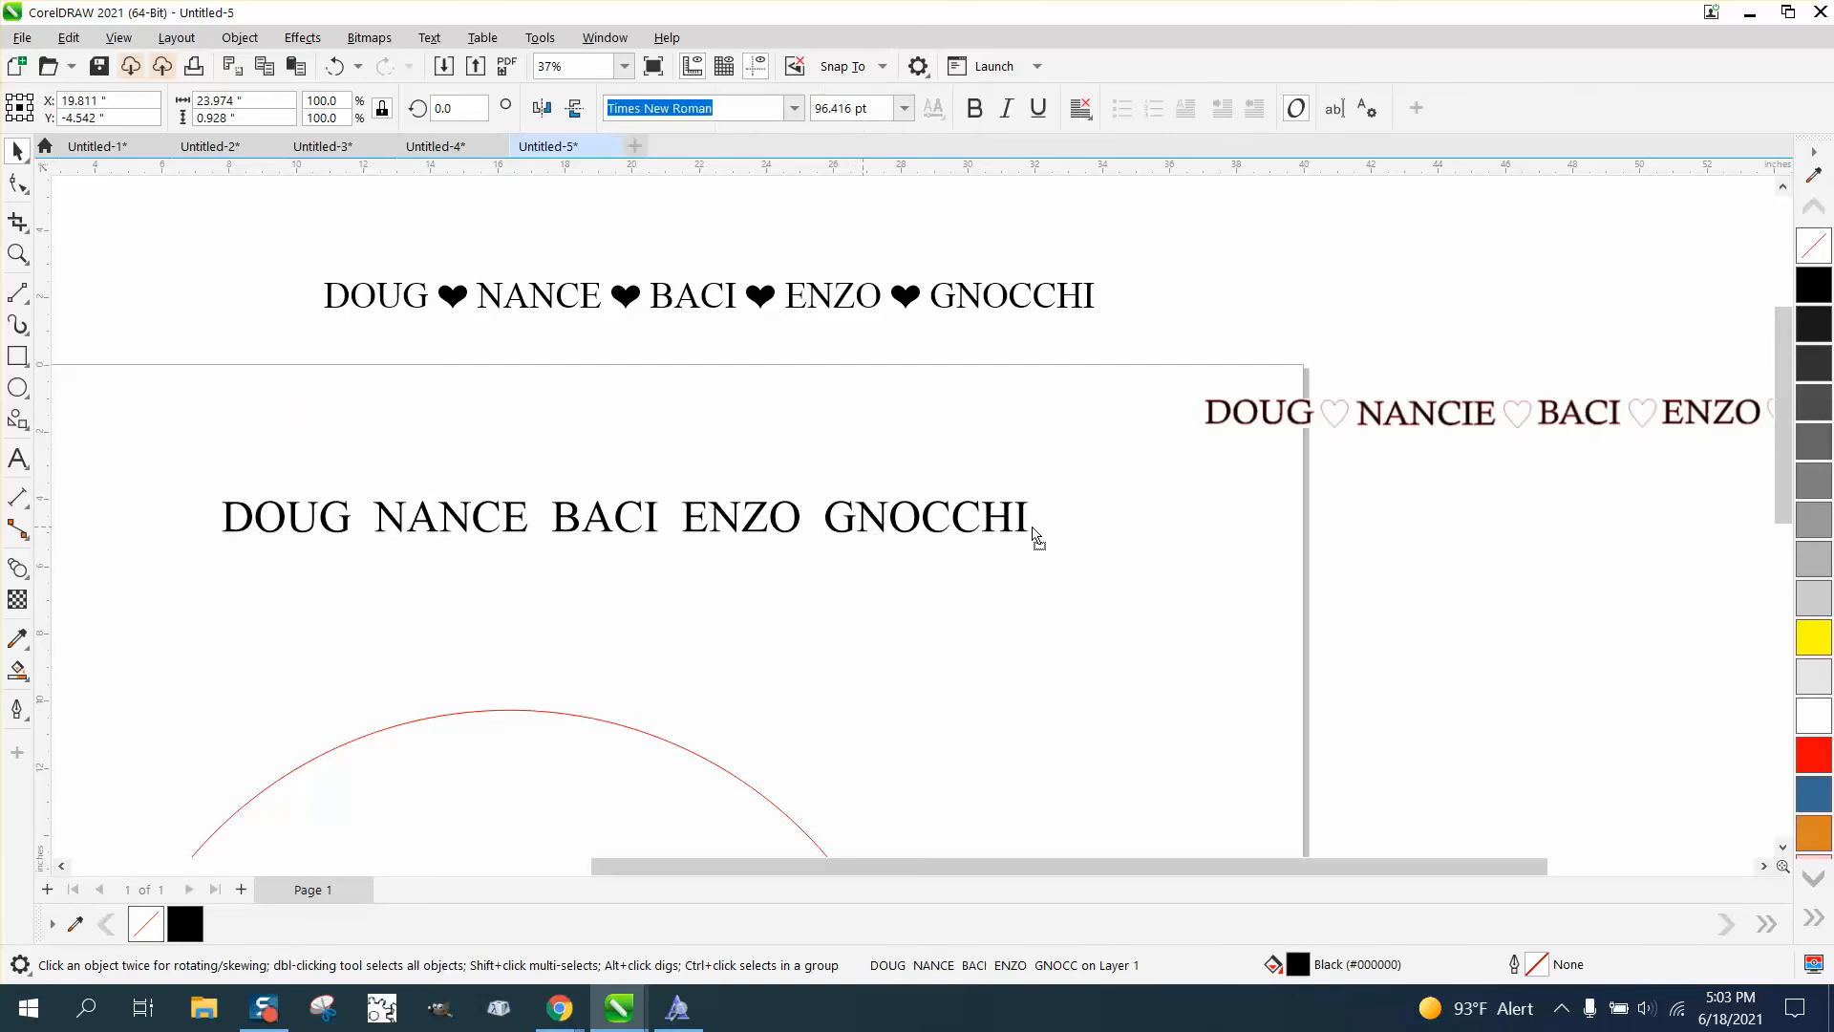
pyautogui.press('Delete')
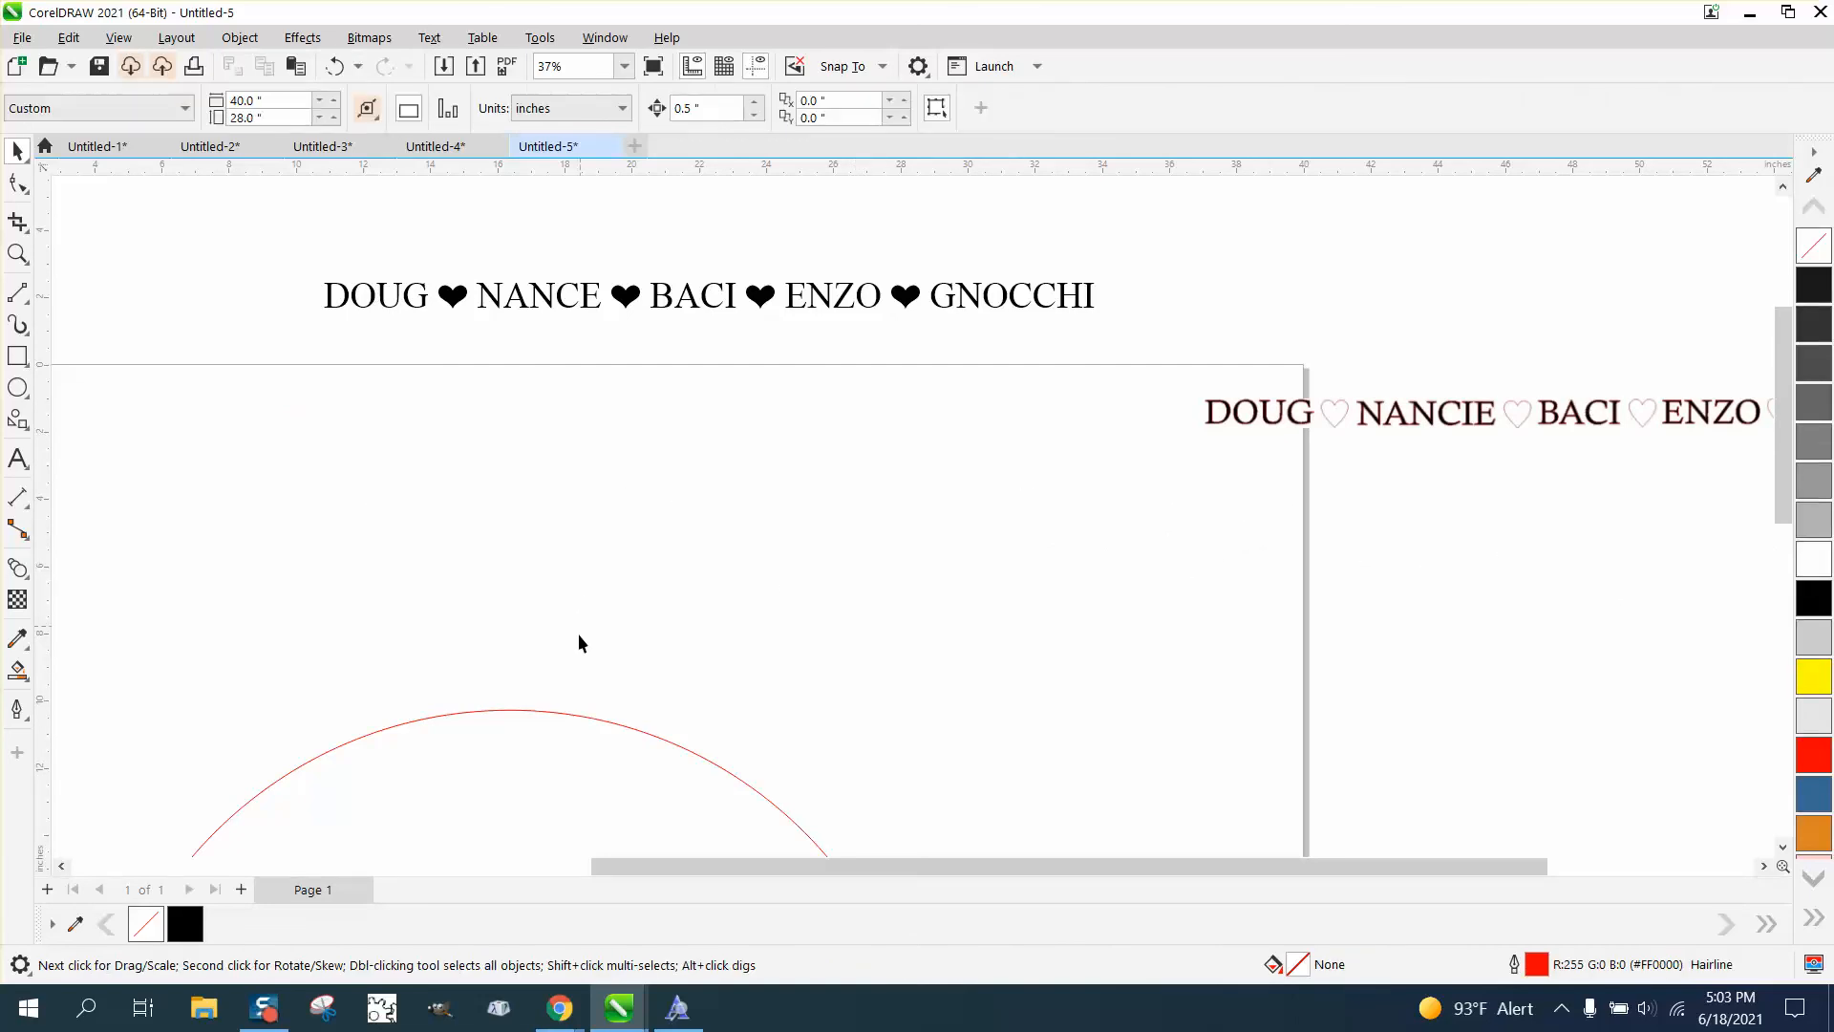
pyautogui.click(543, 716)
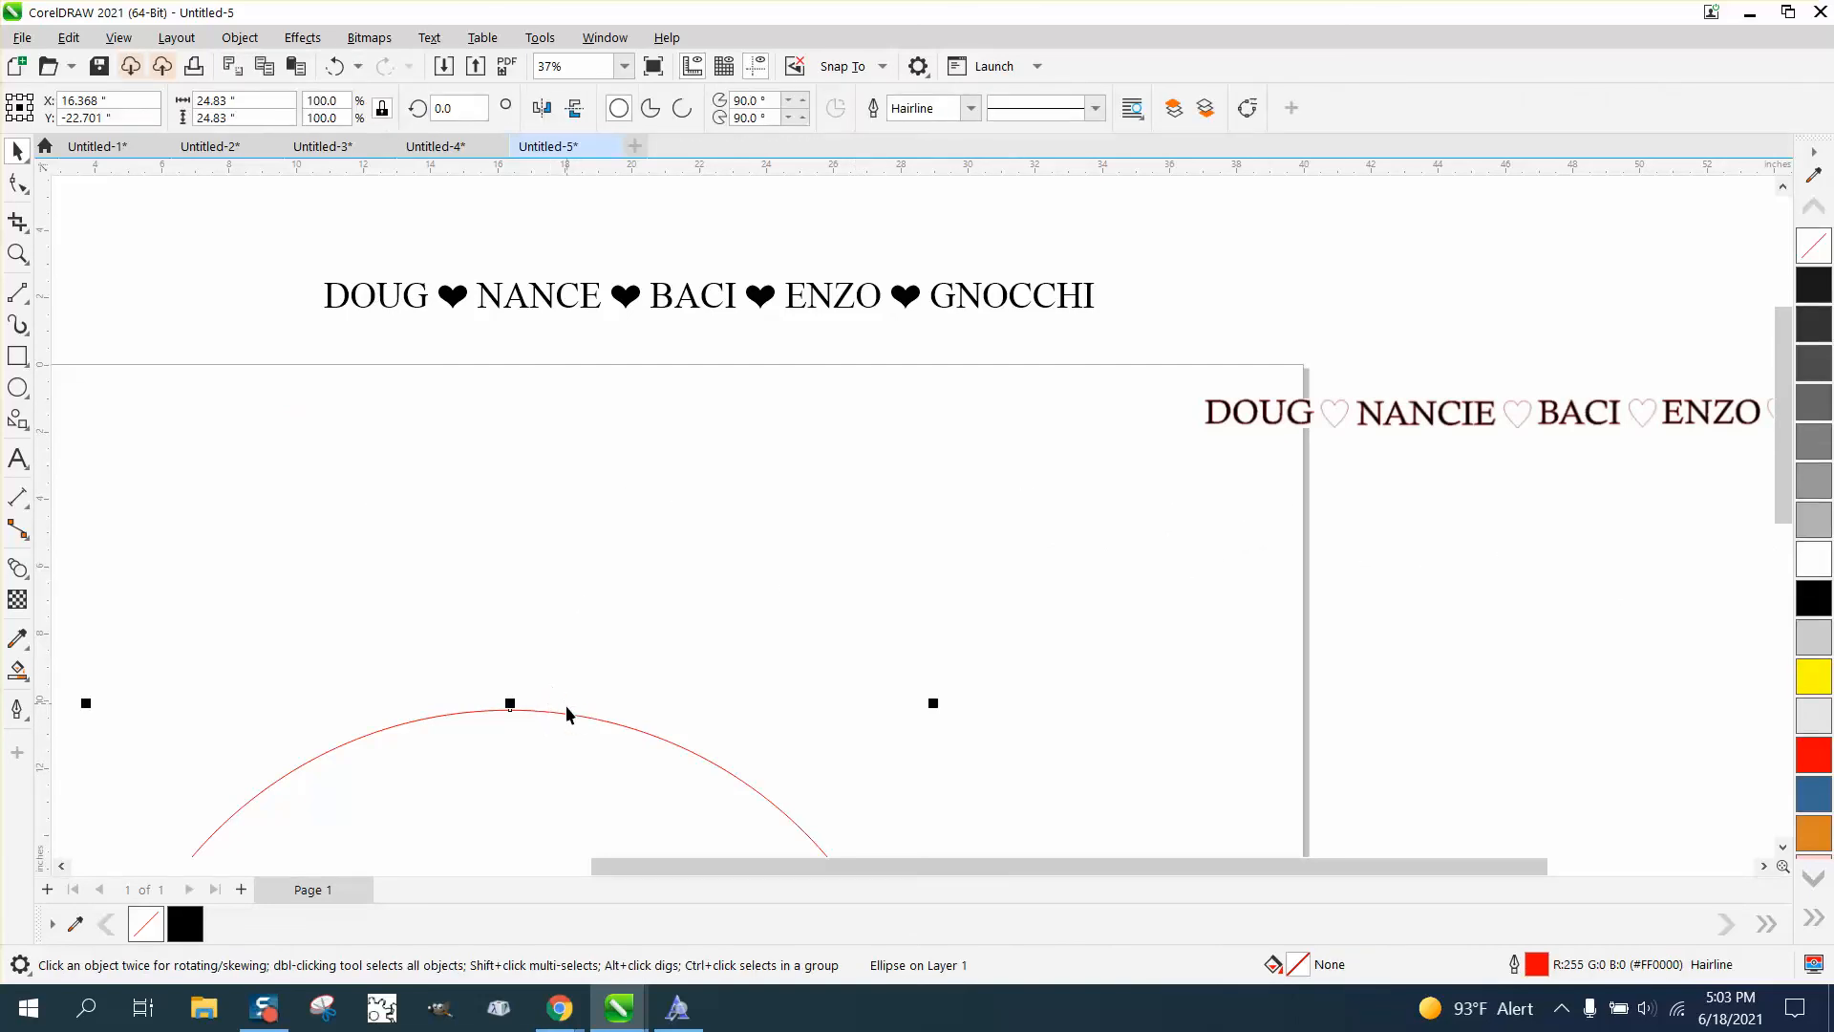
pyautogui.press('p')
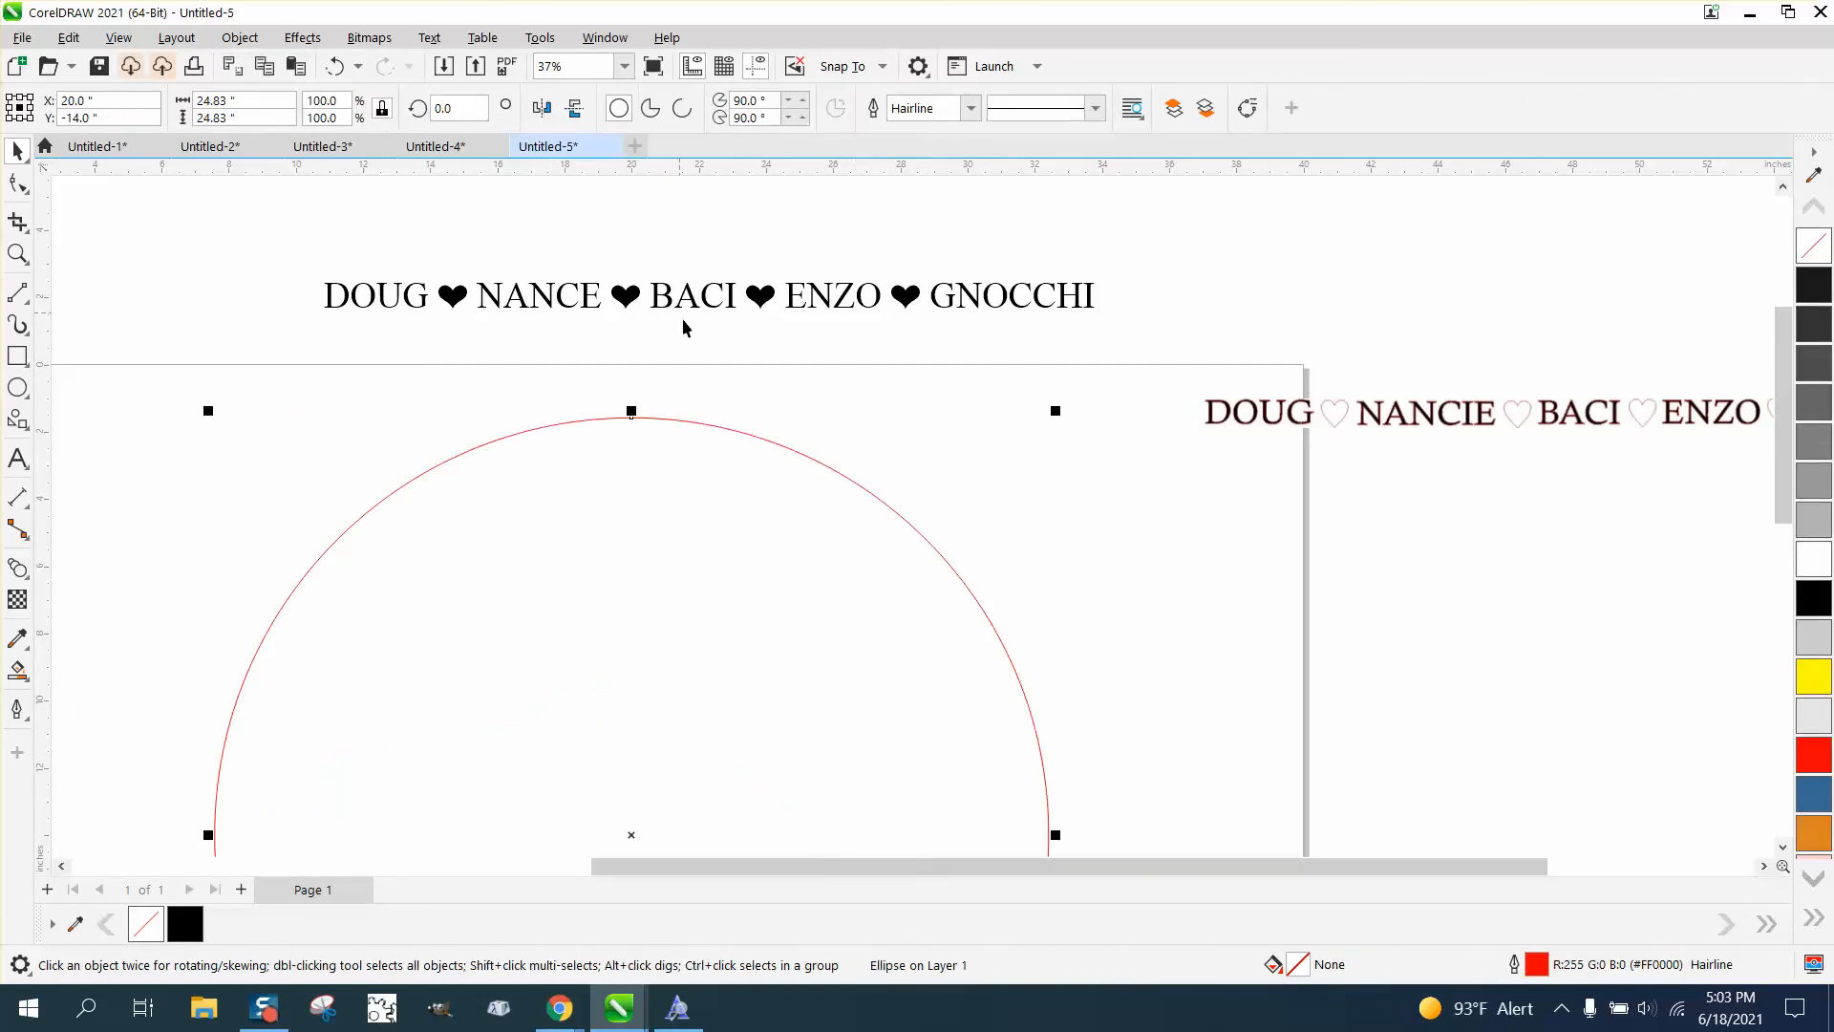
# Step: Fit the solid-heart text line to the red circle, running over its top on the outside with an offset of about 0.53"
pyautogui.click(716, 304)
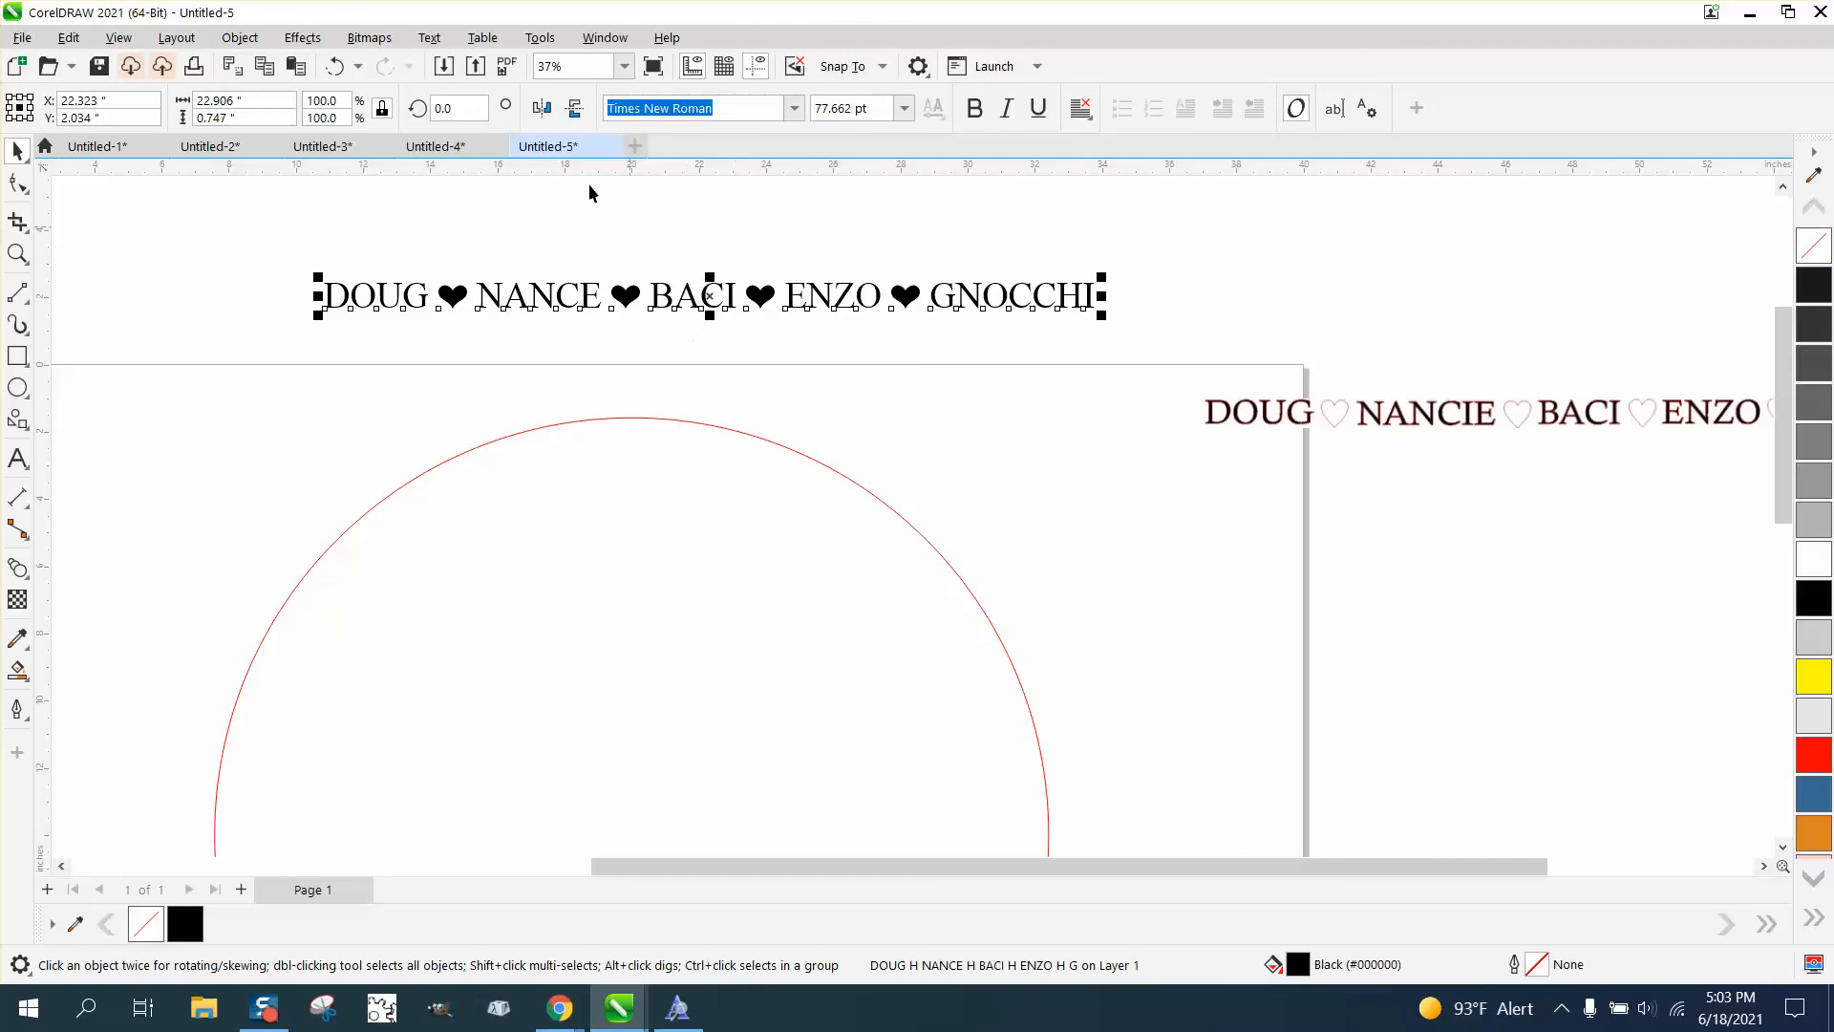
pyautogui.click(429, 37)
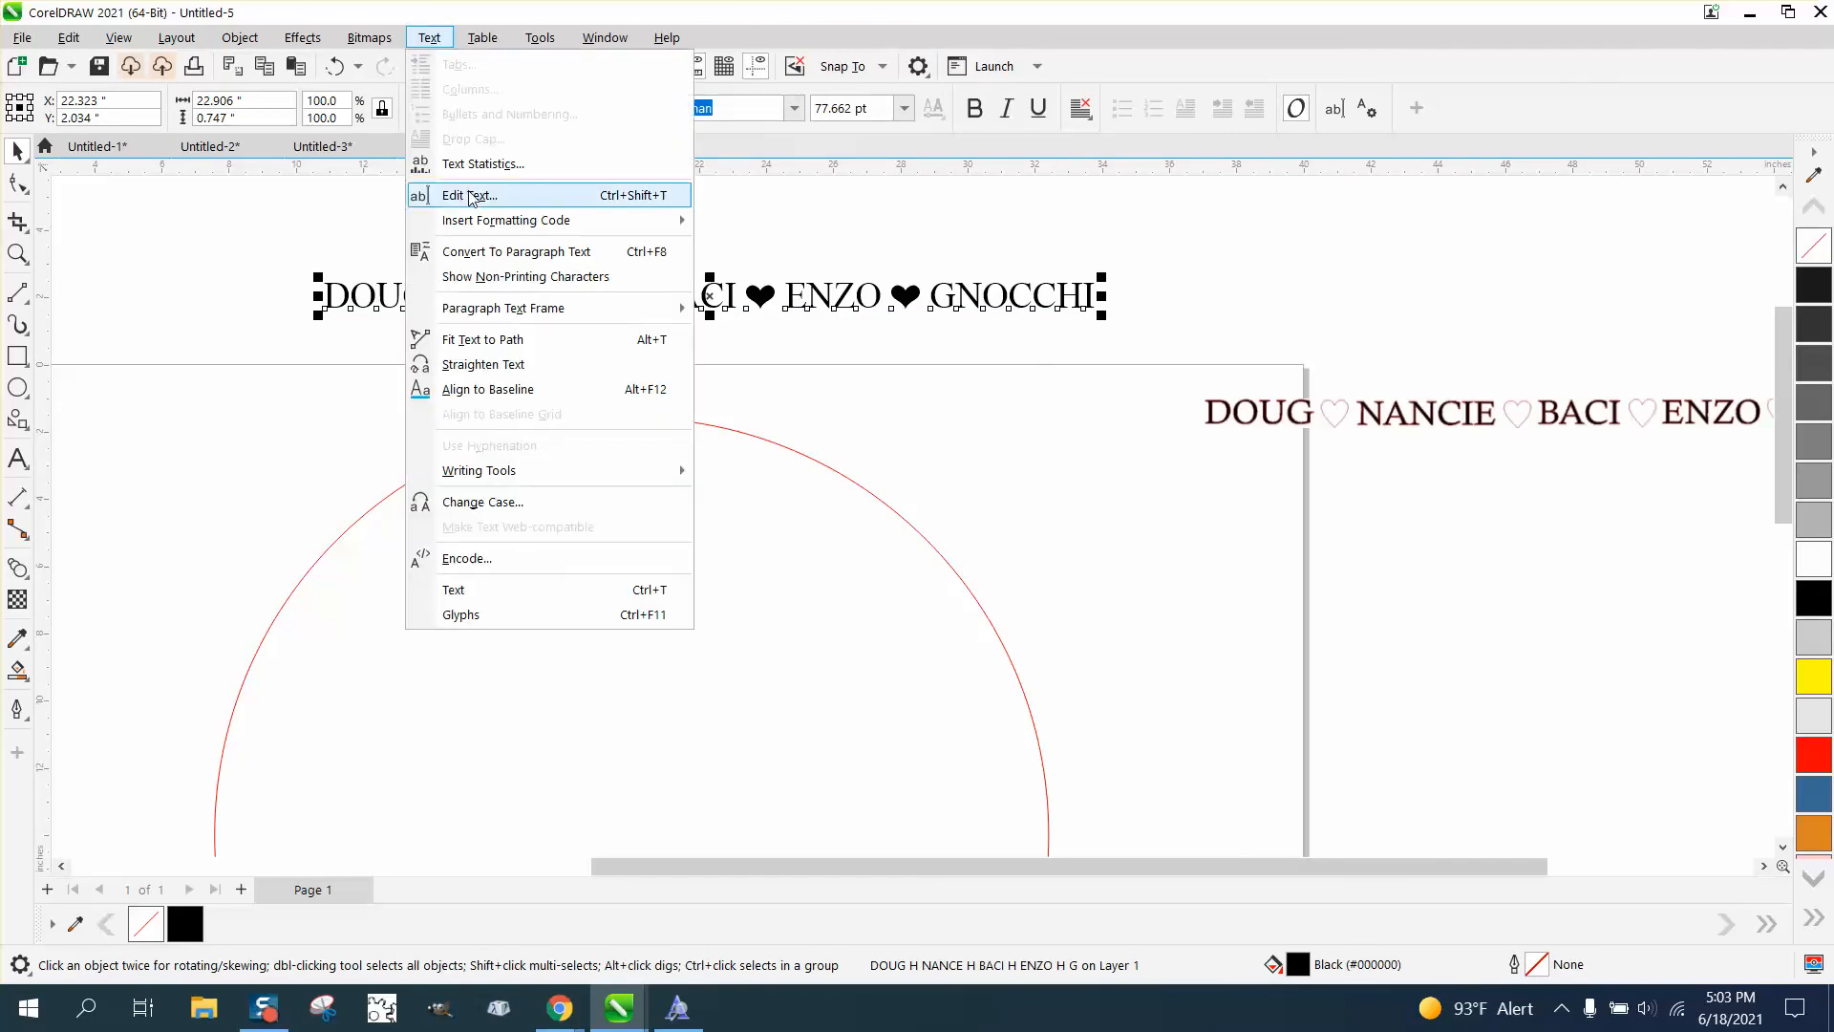
pyautogui.click(478, 348)
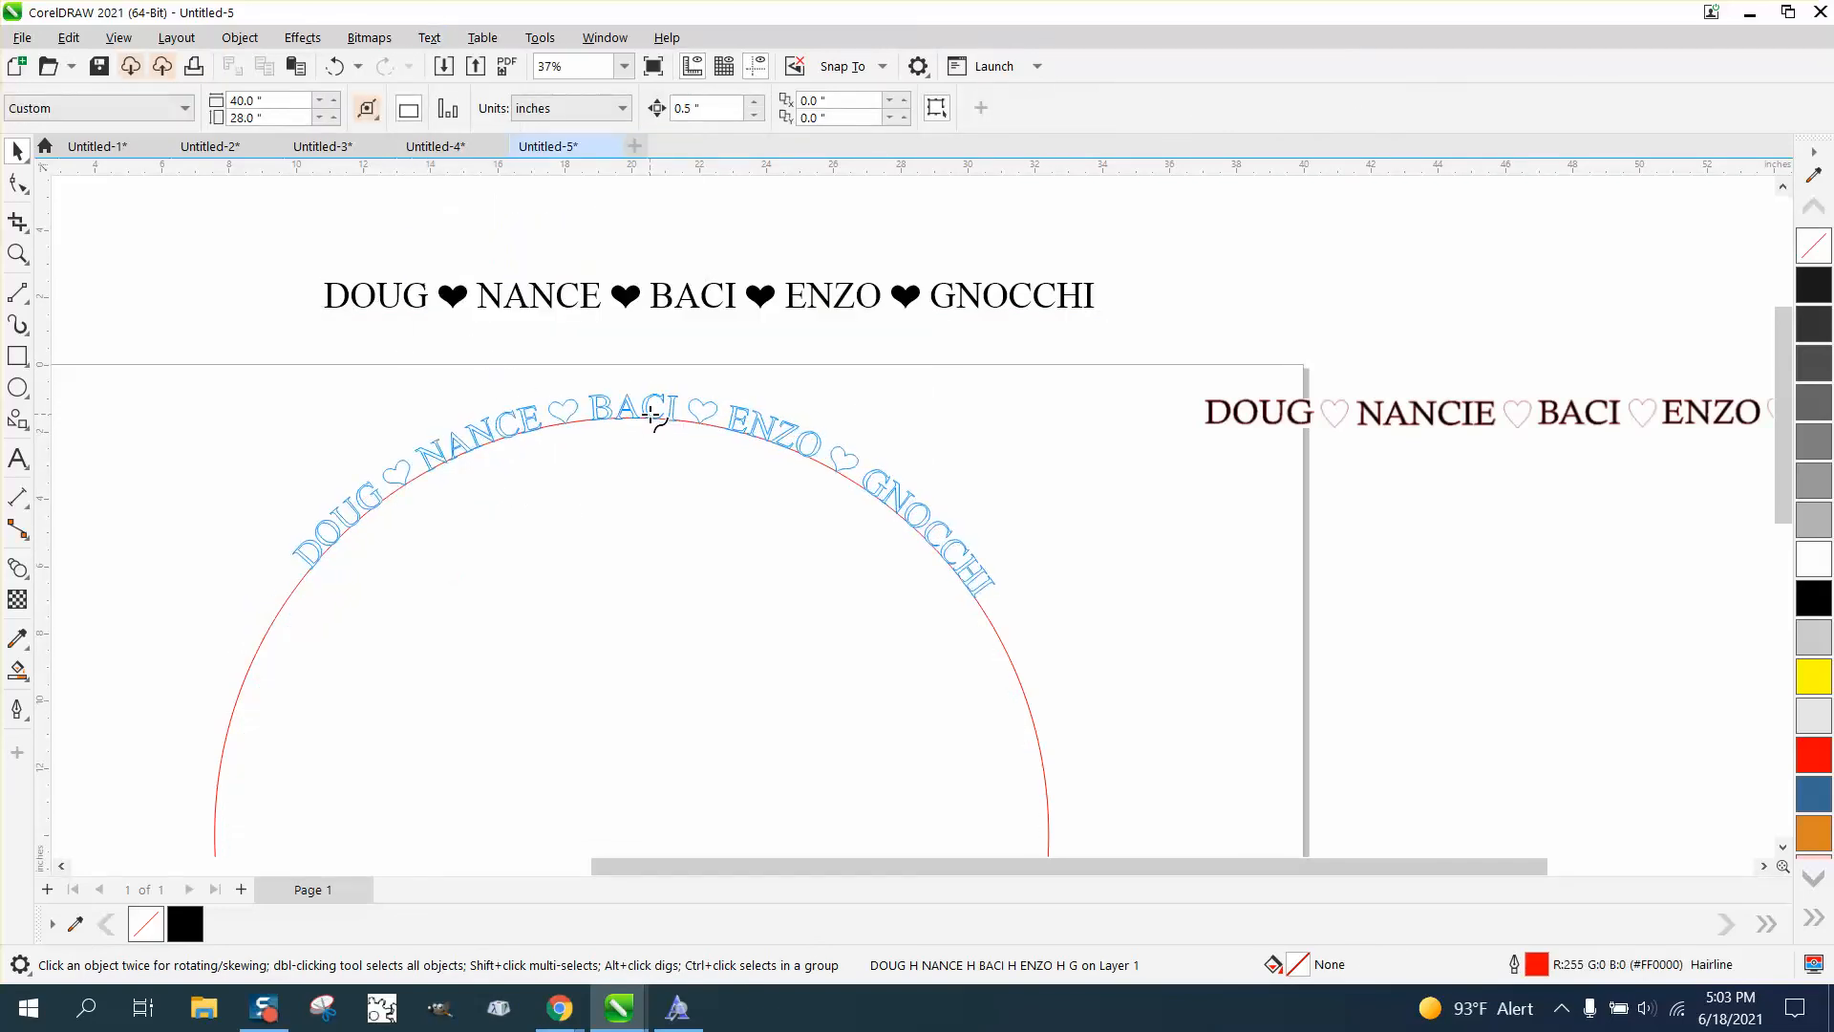
pyautogui.click(651, 414)
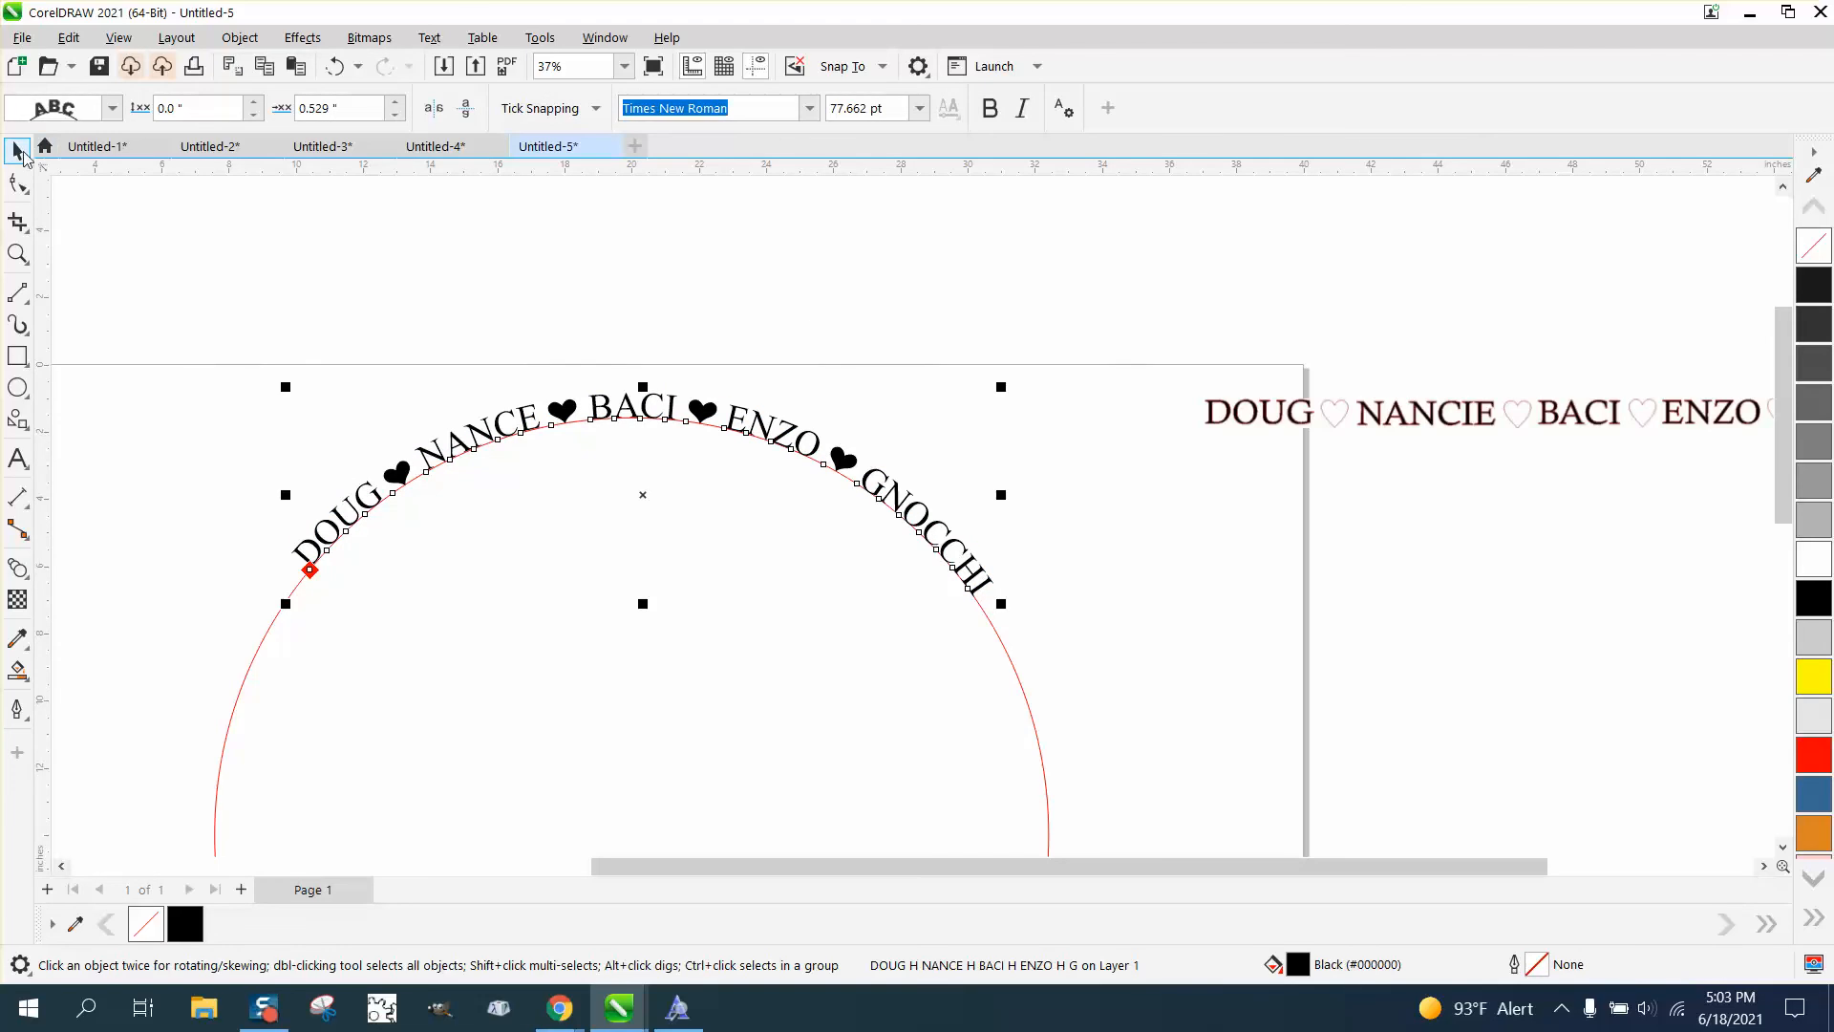
pyautogui.click(17, 253)
pyautogui.moveTo(180, 361); pyautogui.dragTo(1095, 750)
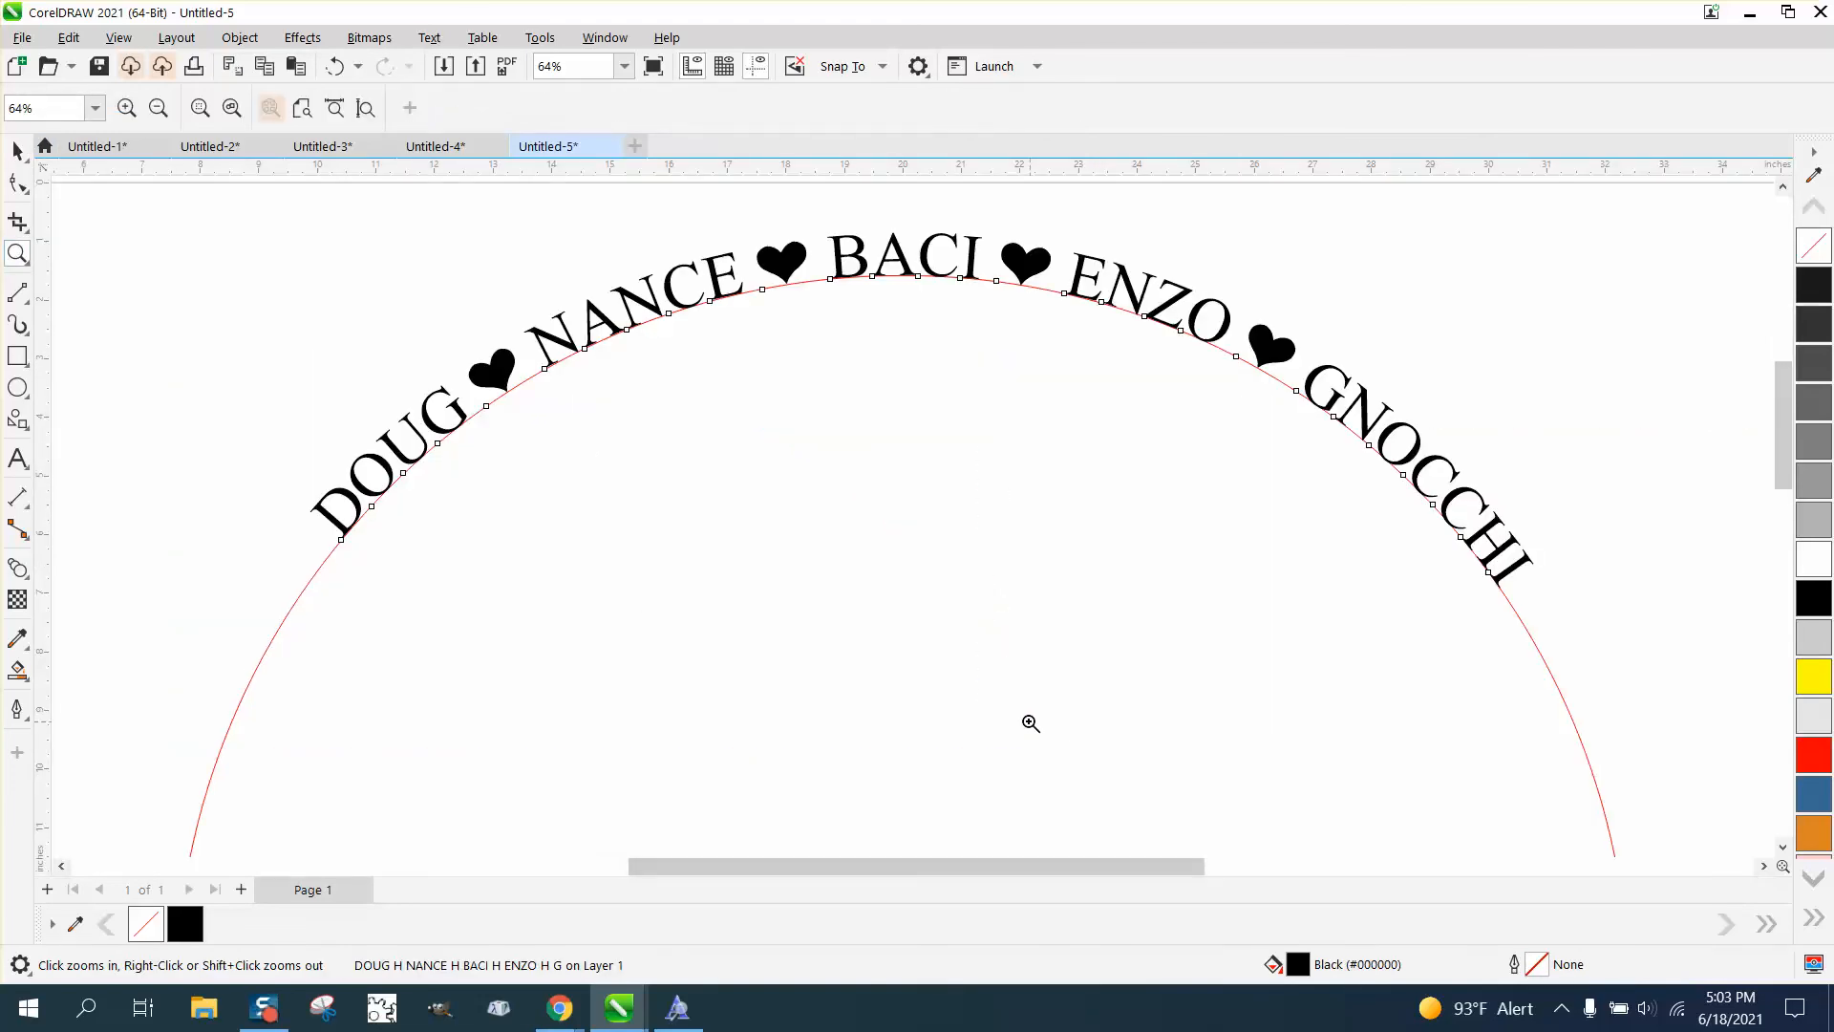
pyautogui.scroll(-1, 559, 572)
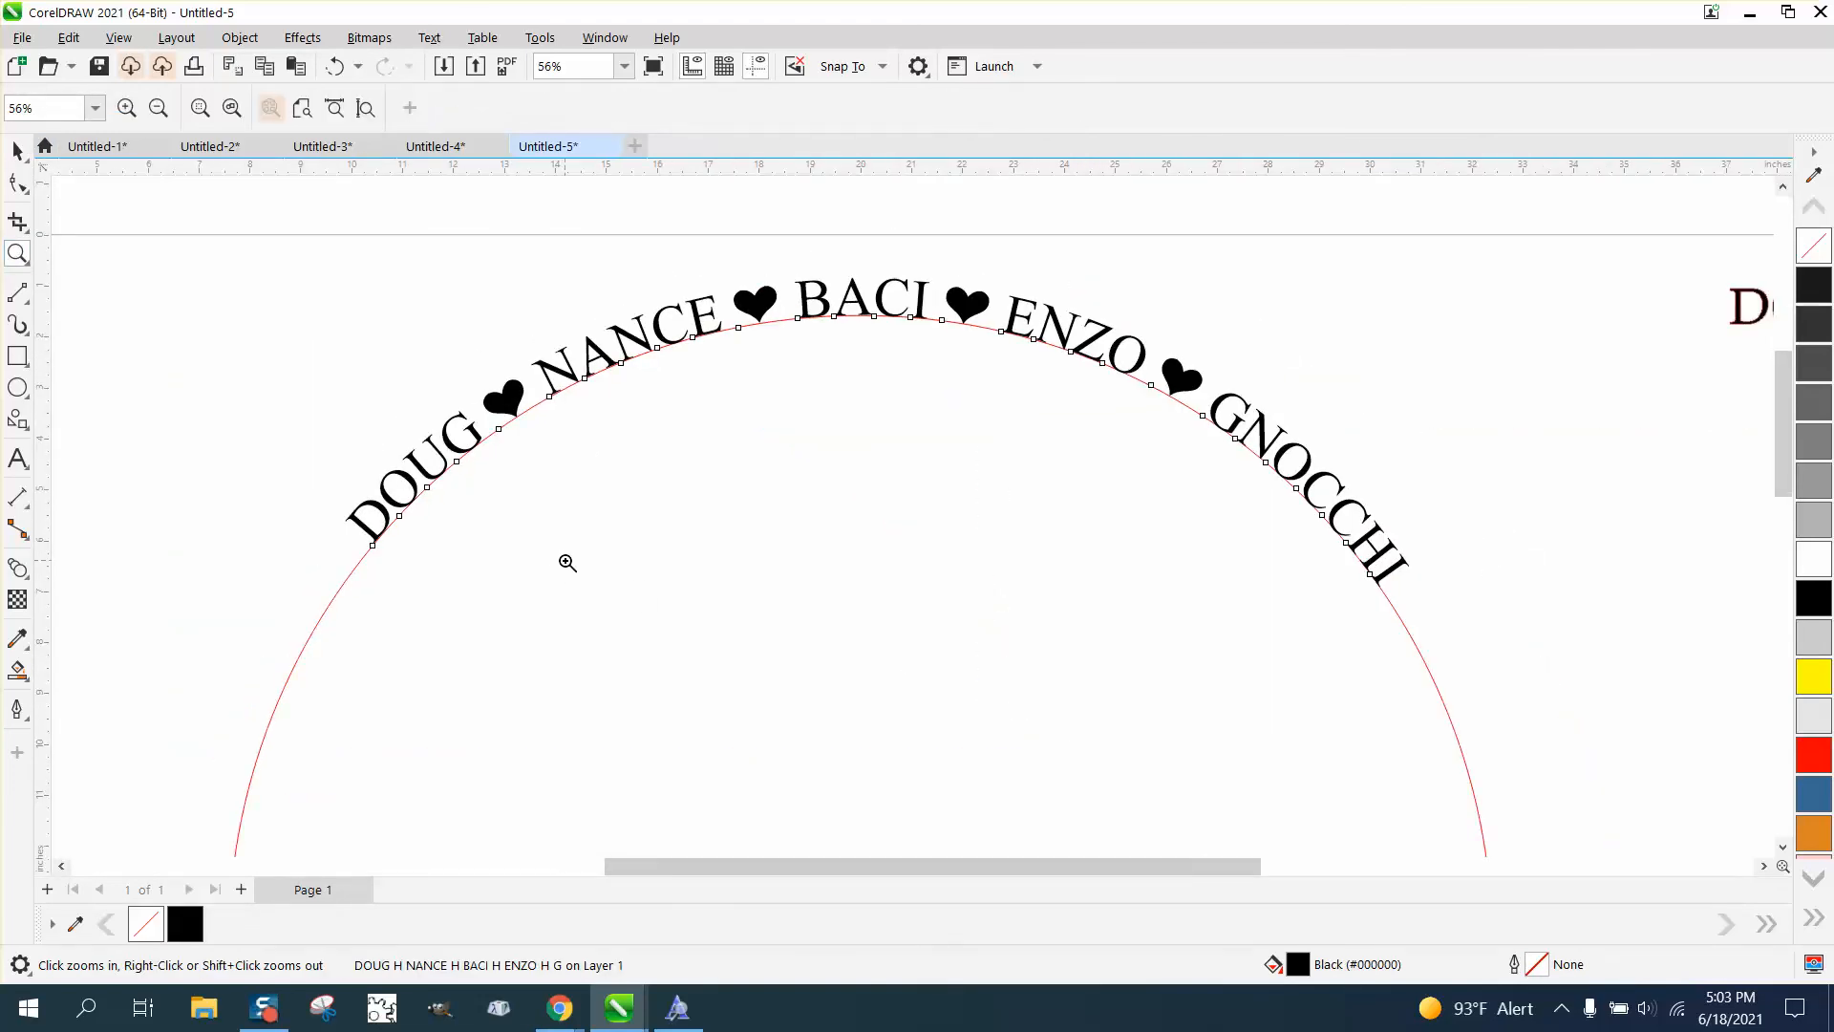